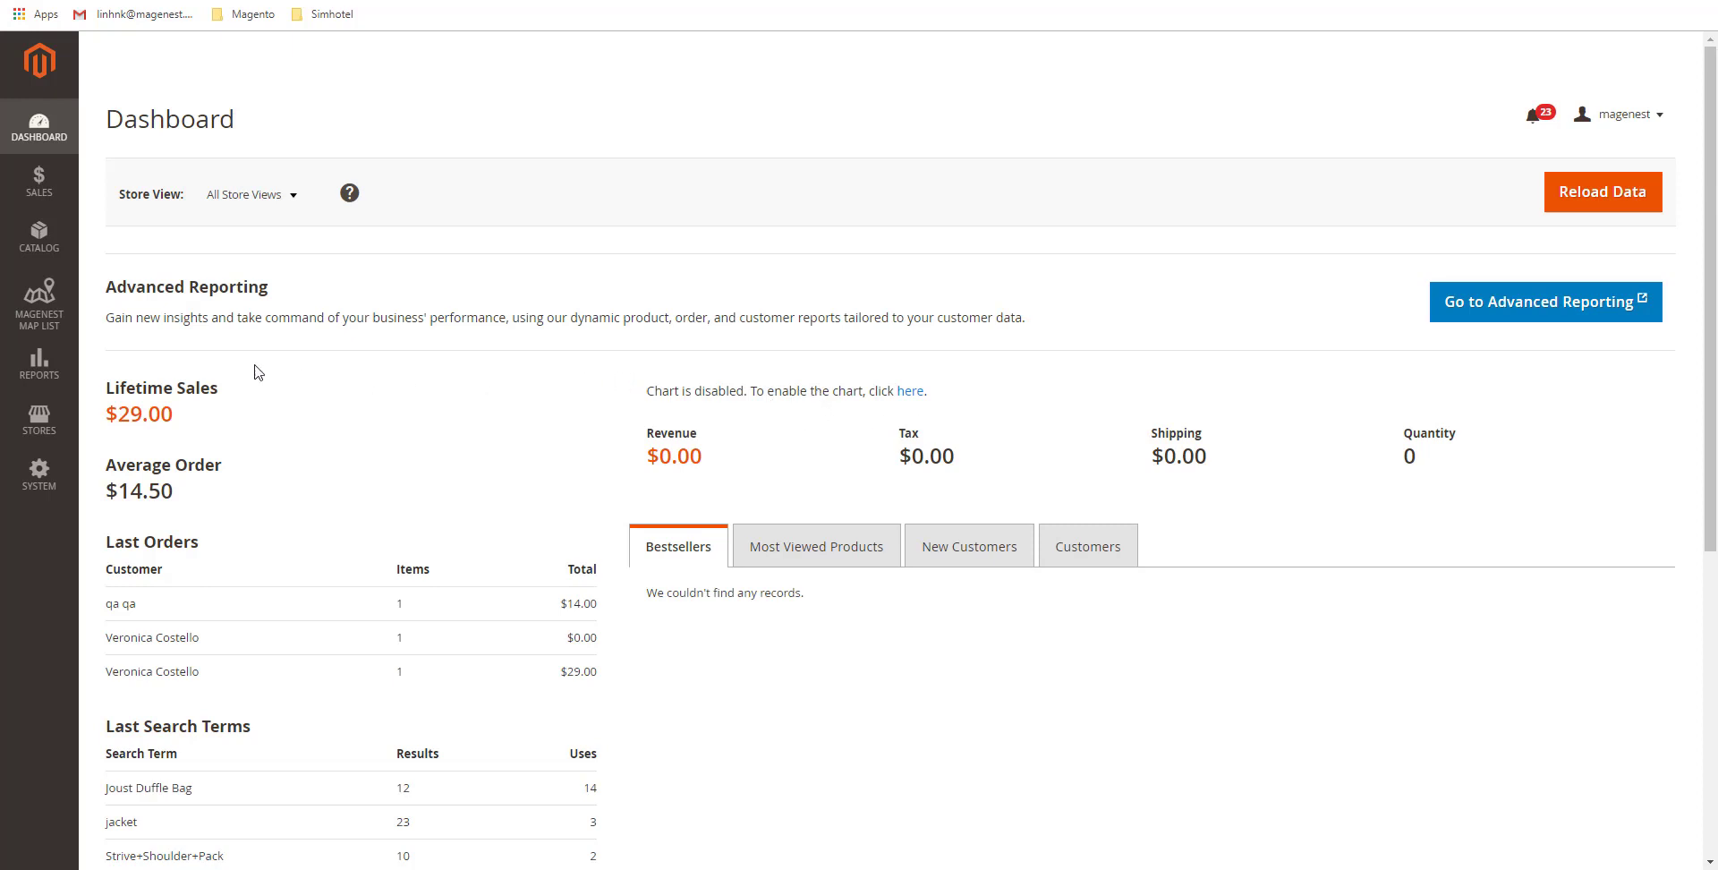
- Open the Magenest Map List configuration and check the General options for the Stores menu entry and product-page store list
click(42, 315)
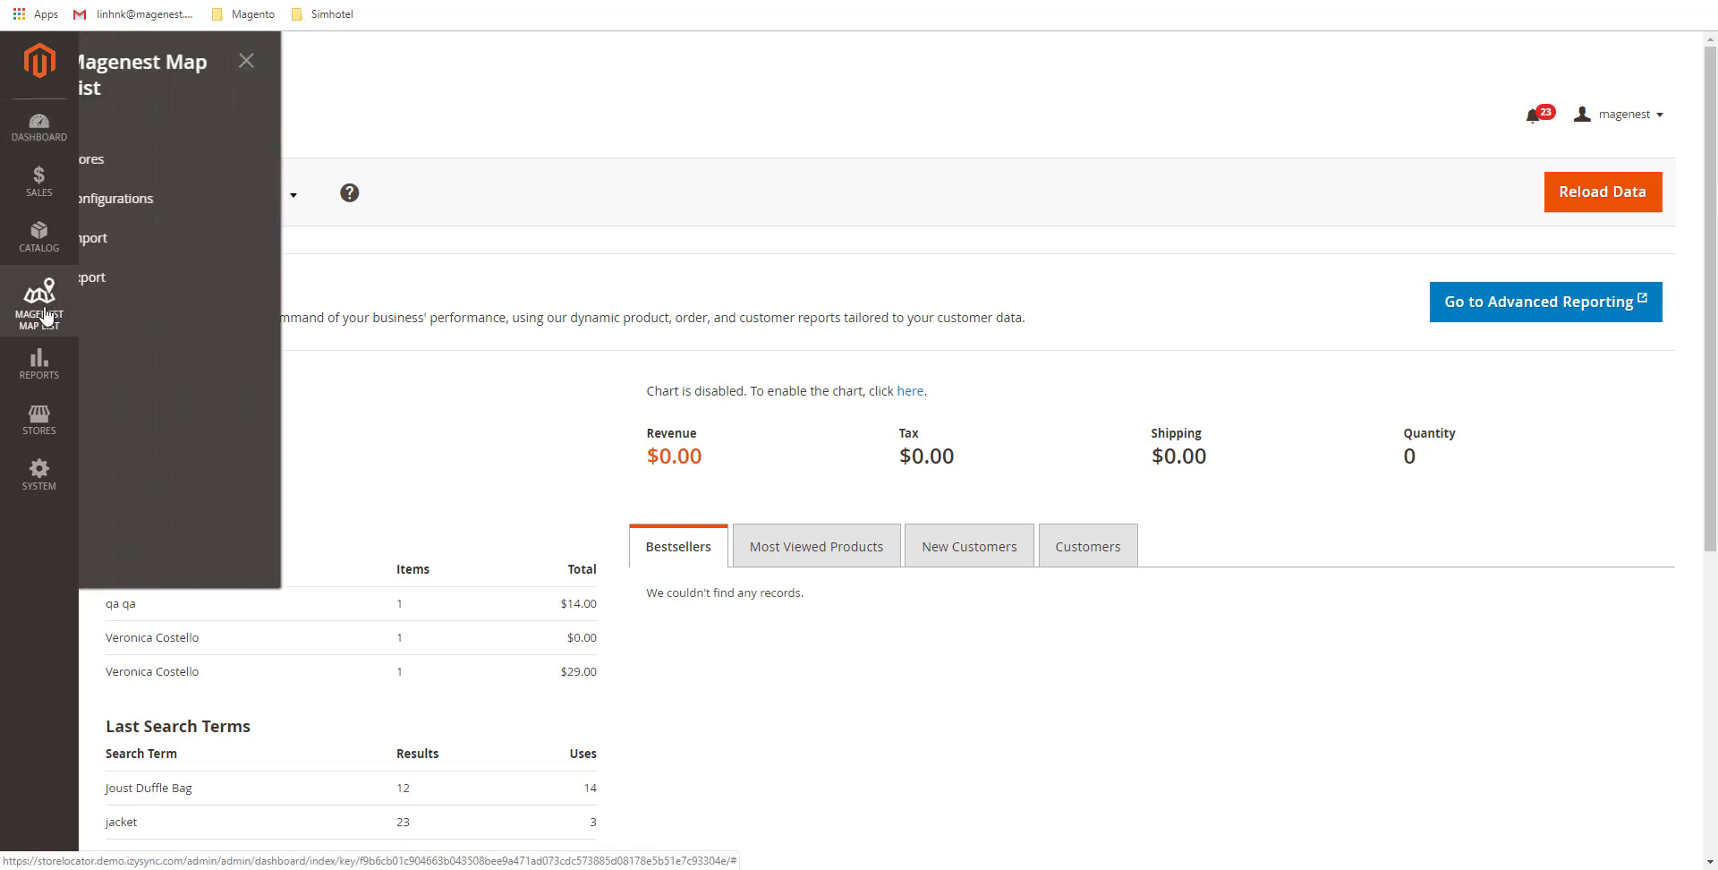
click(199, 201)
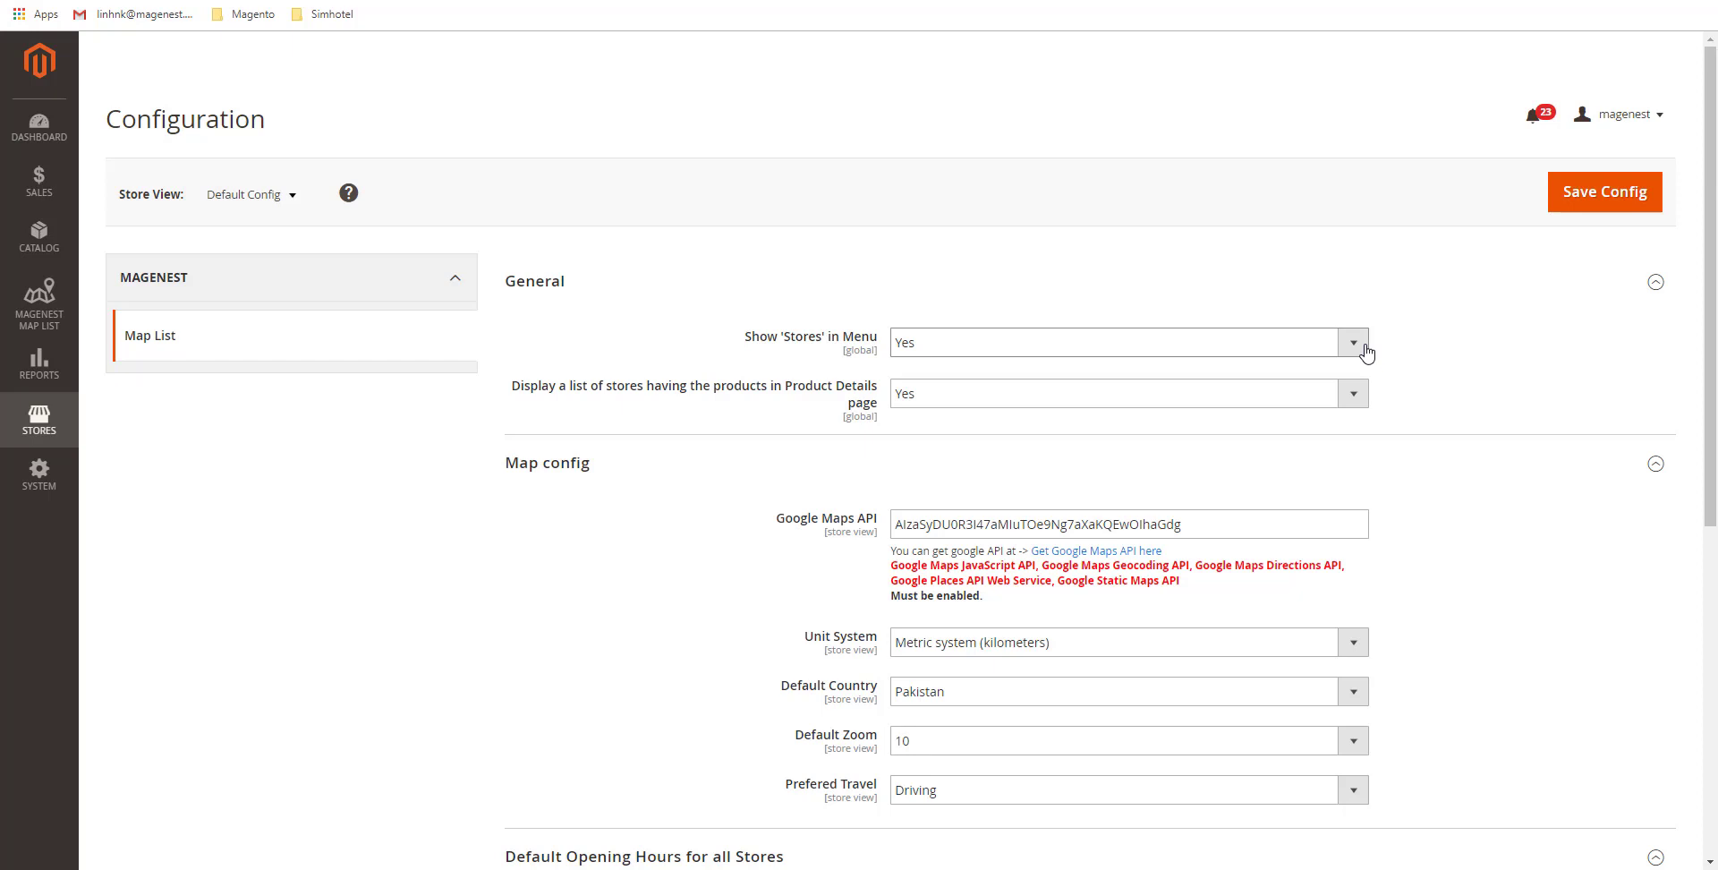
click(1353, 343)
click(1365, 347)
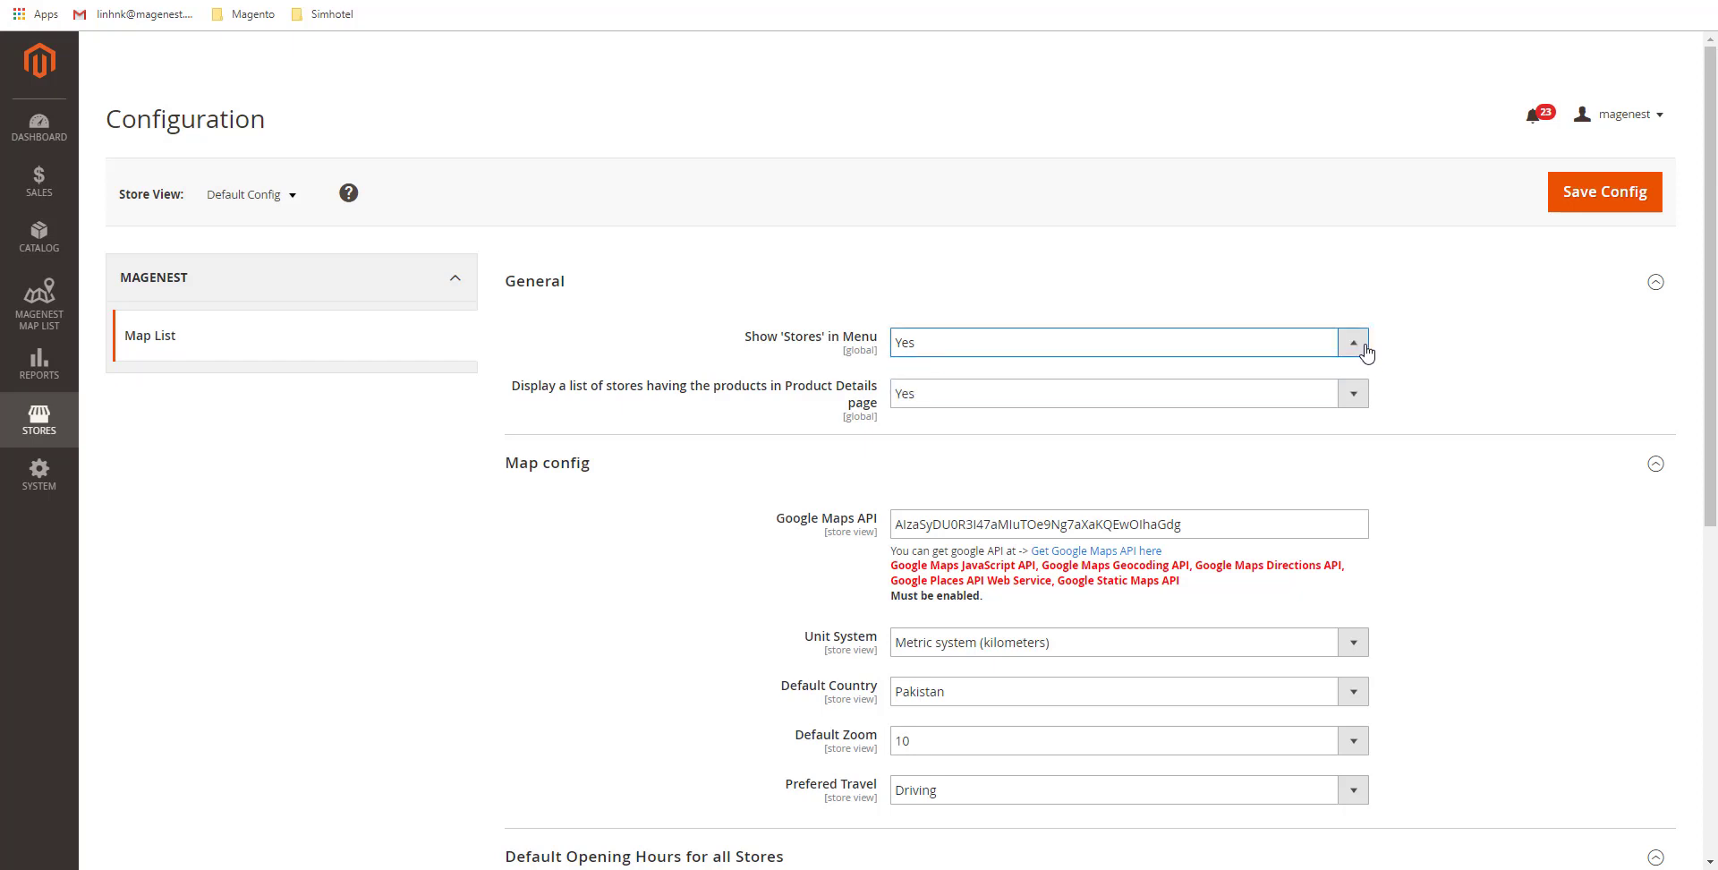
click(1356, 399)
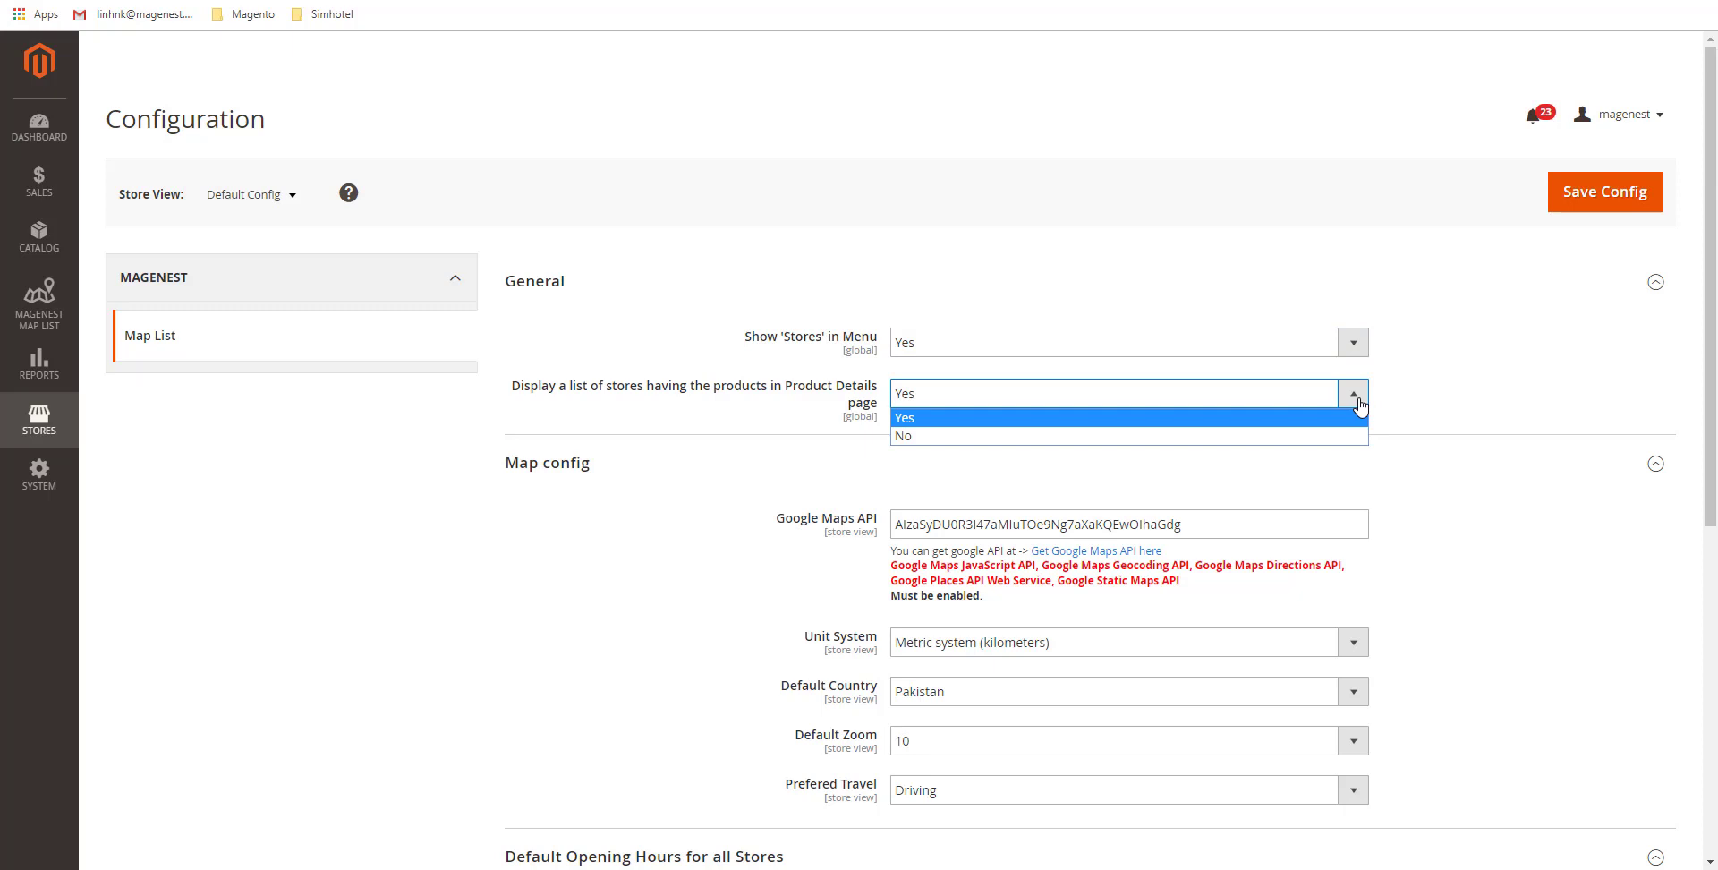
click(1357, 403)
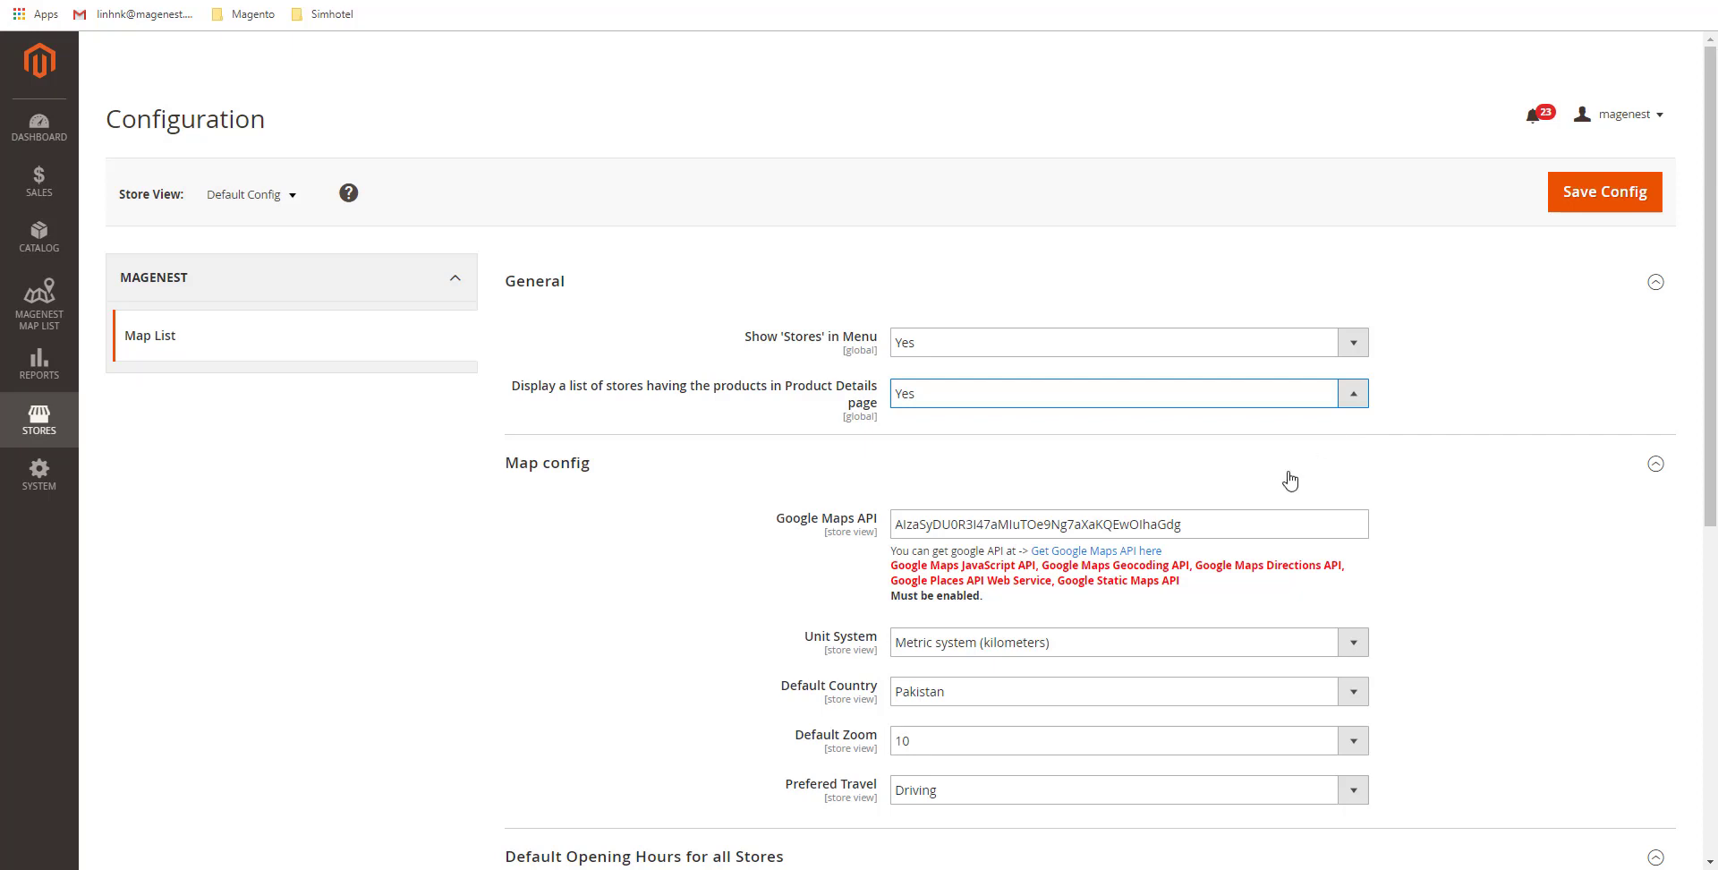
- Inspect the Google Maps API key field in the Map config section
click(1205, 525)
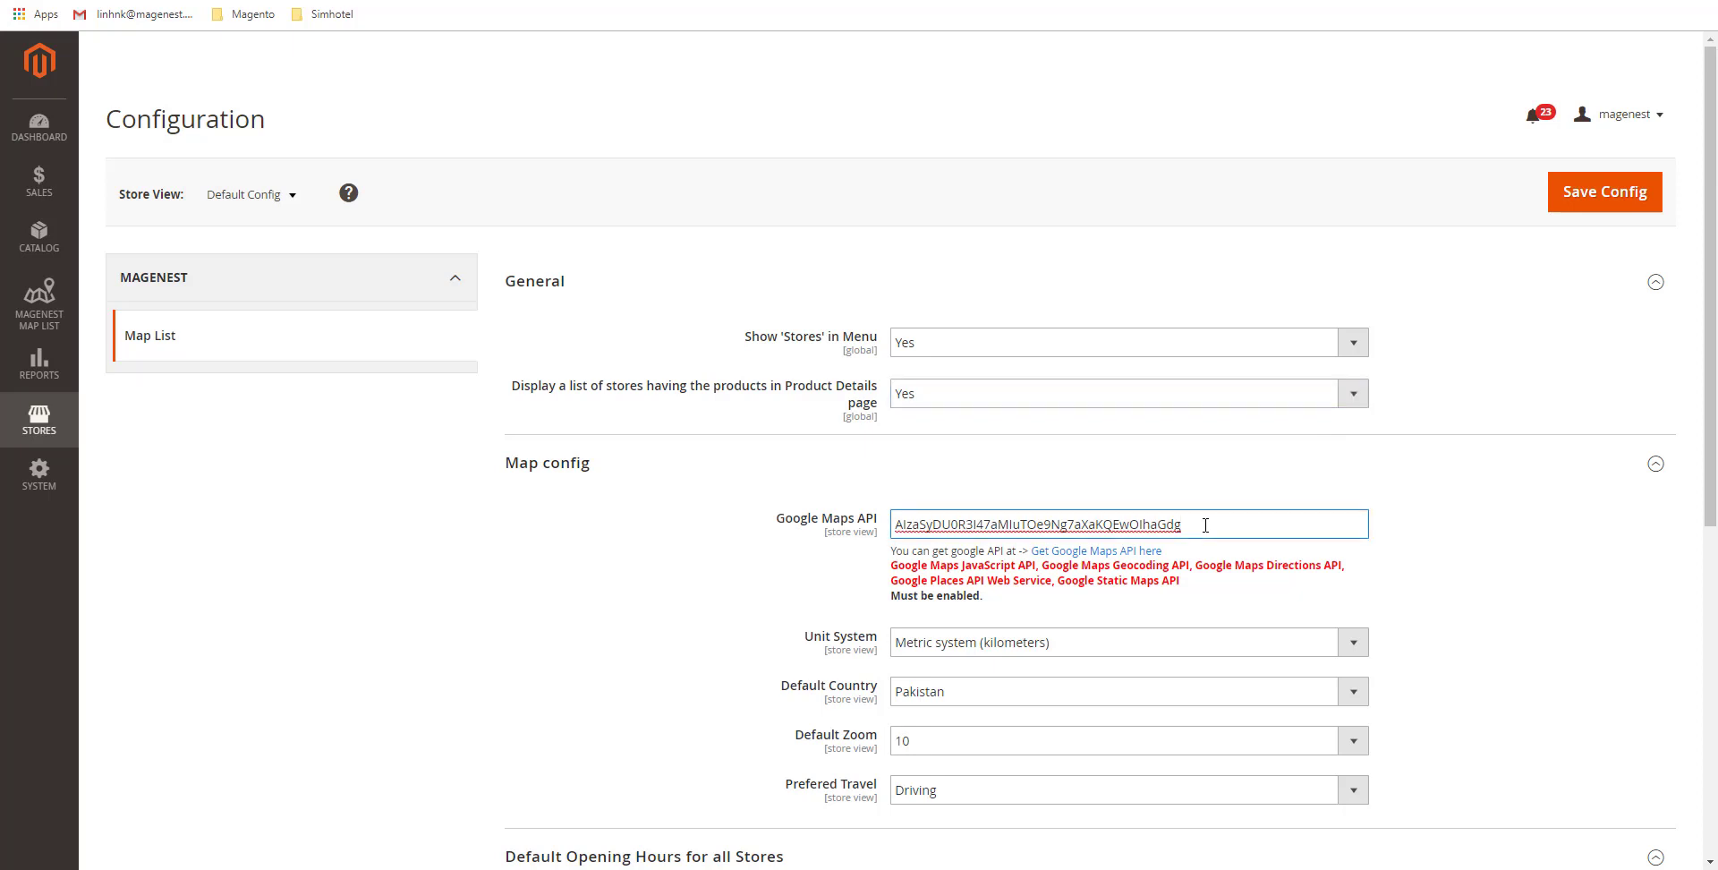
drag(1205, 525, 766, 560)
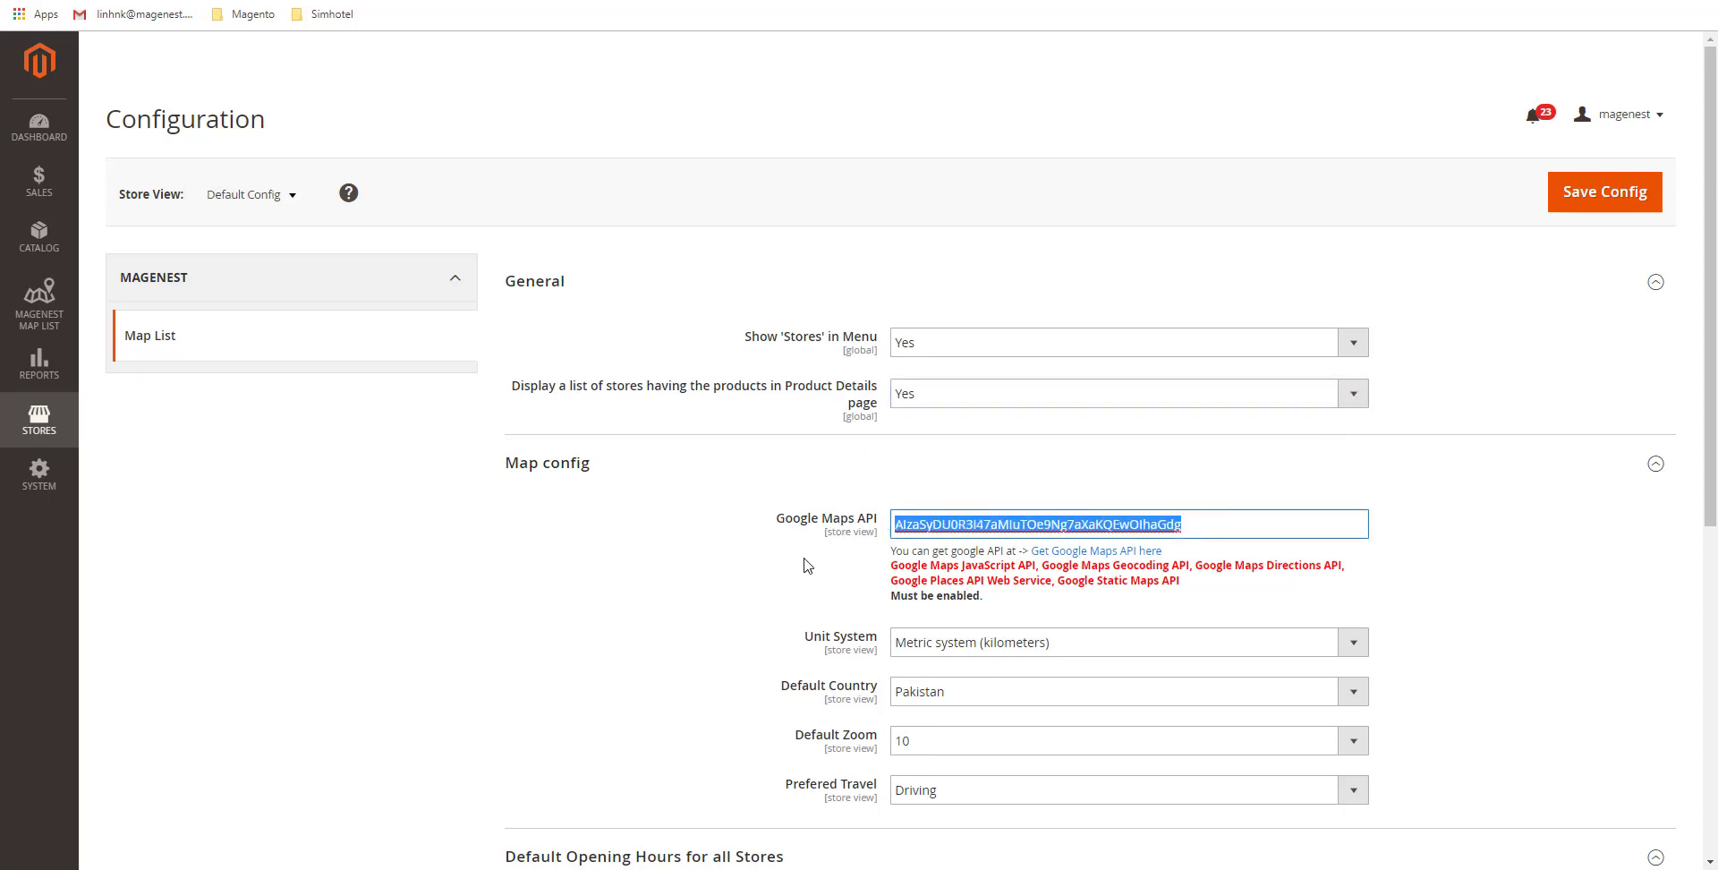
click(803, 564)
scroll(805, 564, down, 2)
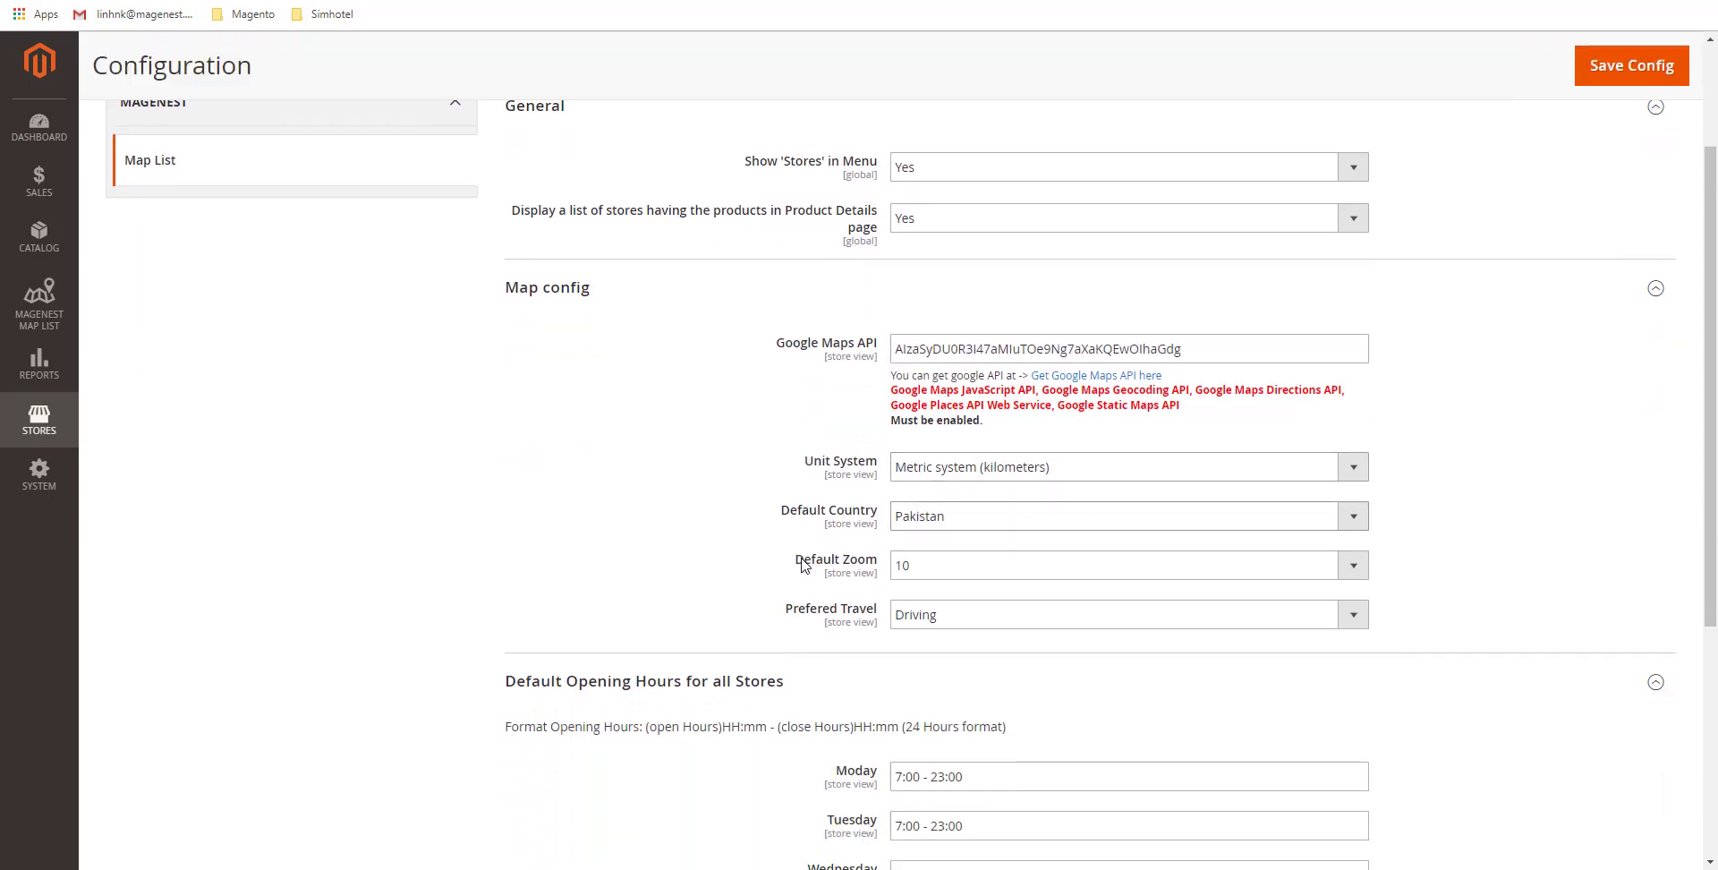
- Review the choices for unit system, default country, default zoom and preferred travel, plus the default opening hours
click(1227, 467)
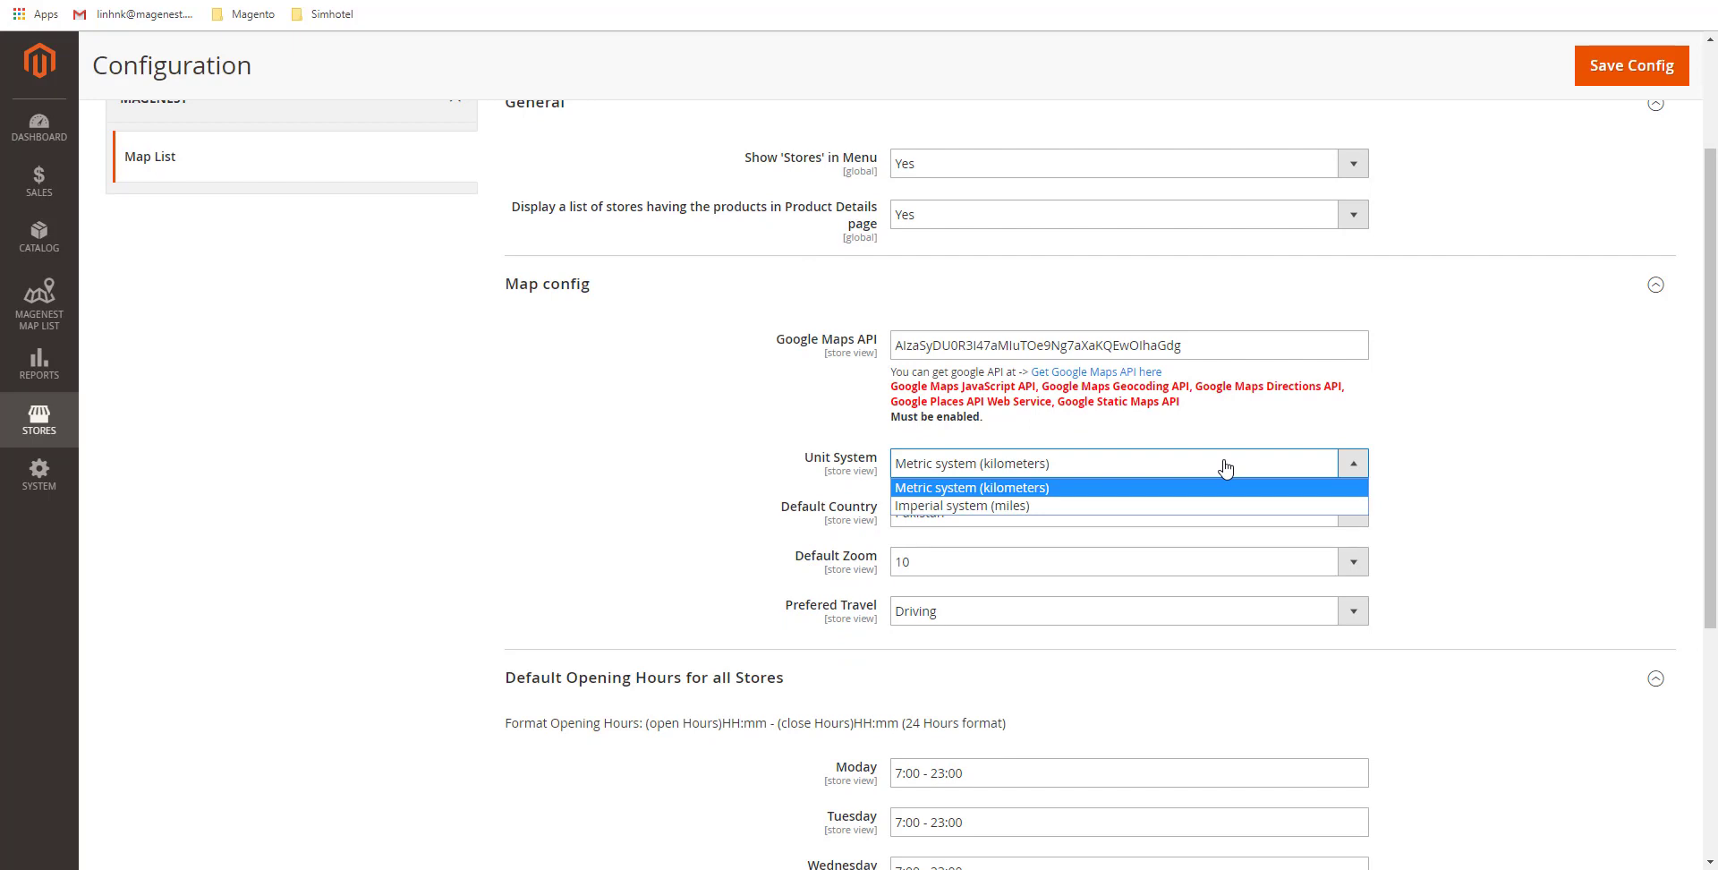
click(1225, 467)
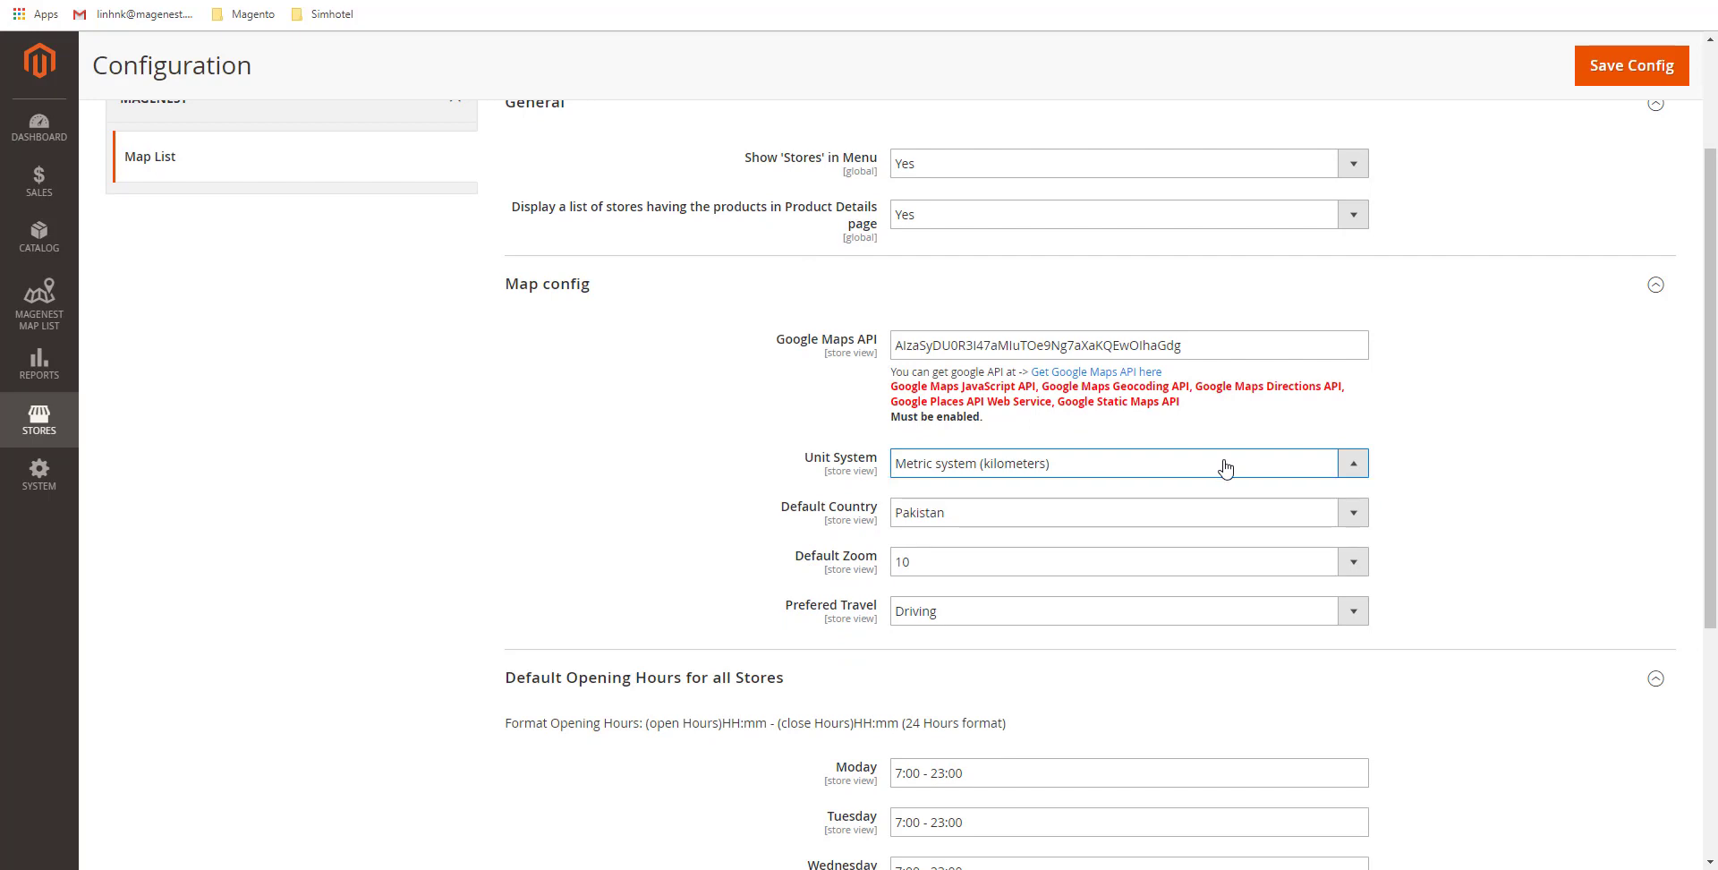
click(1188, 523)
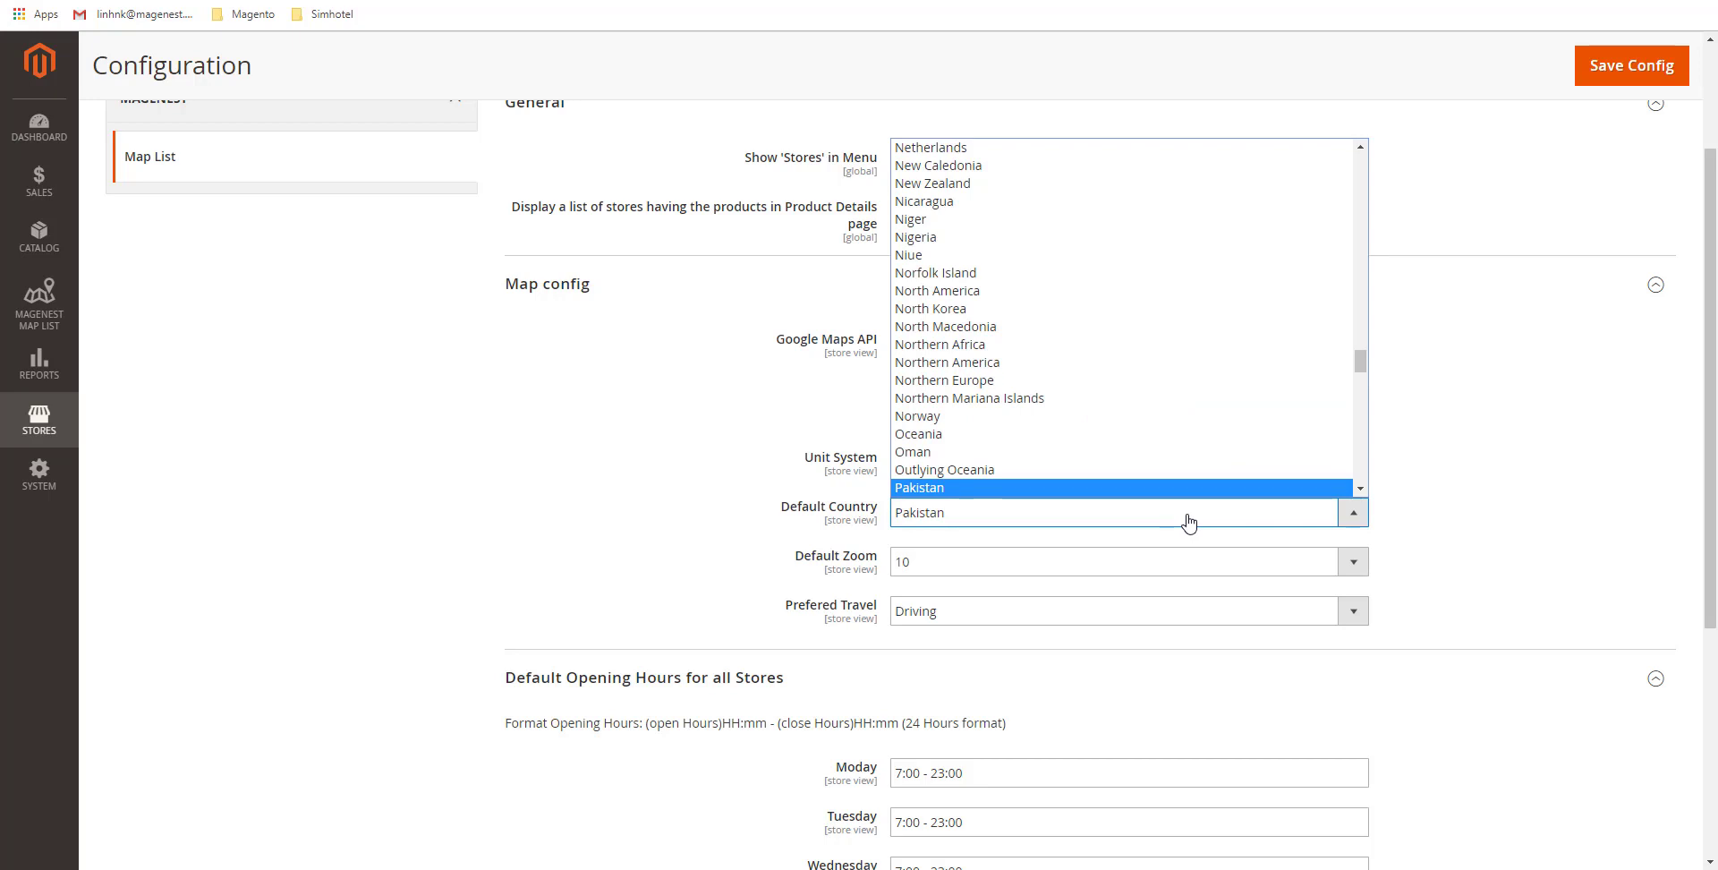
click(1188, 524)
click(1164, 572)
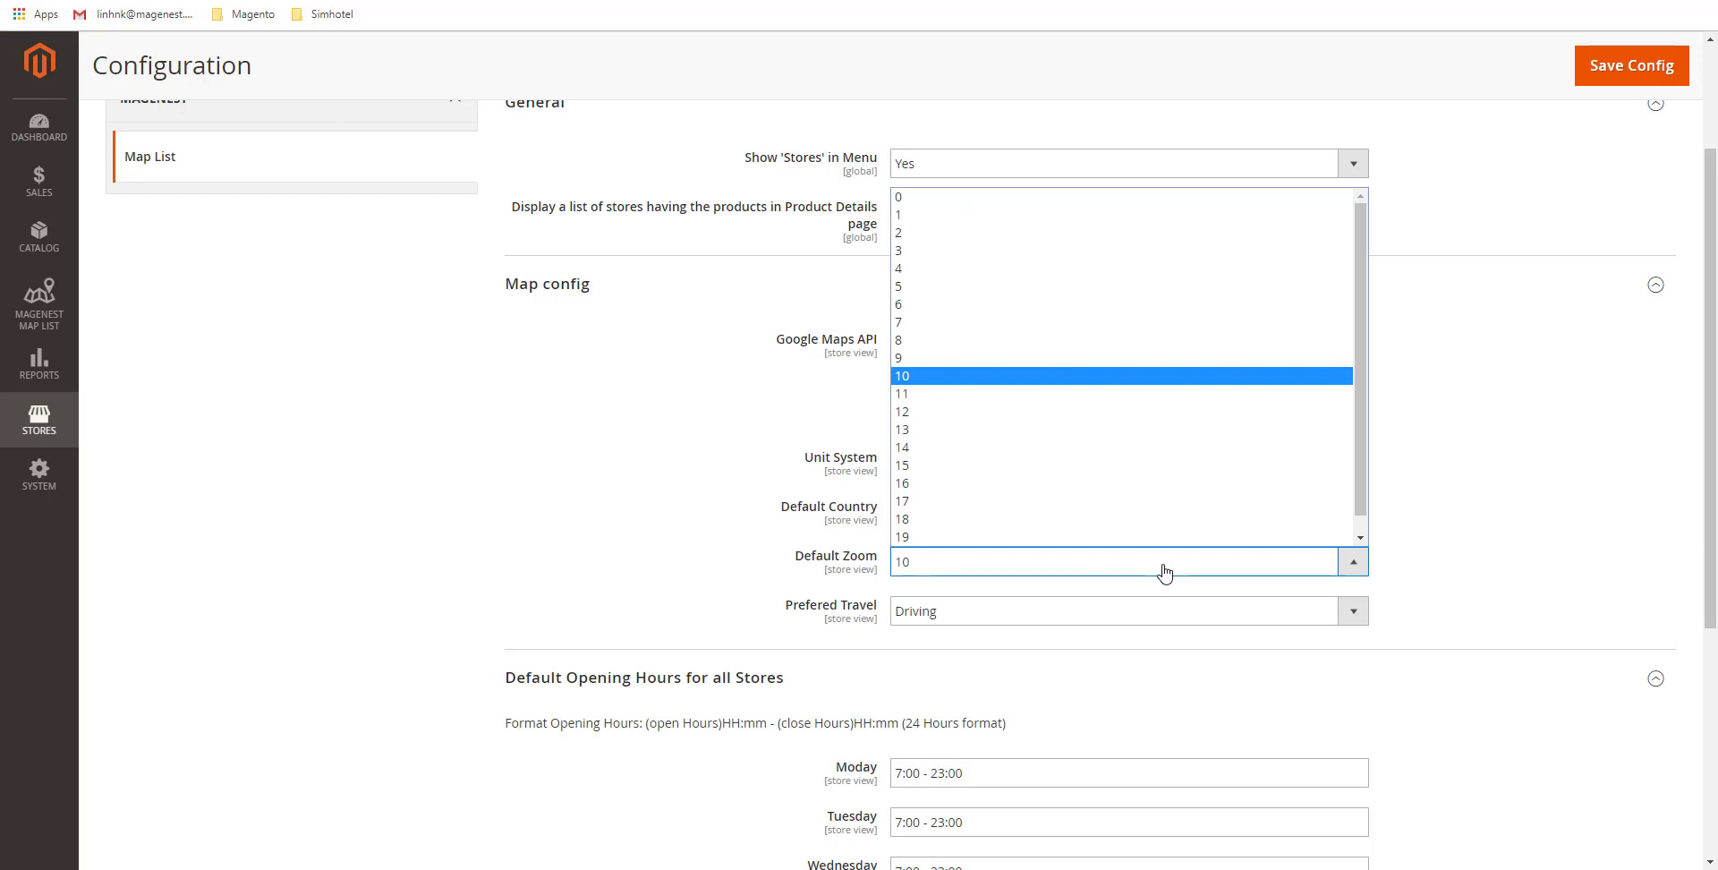
click(1164, 572)
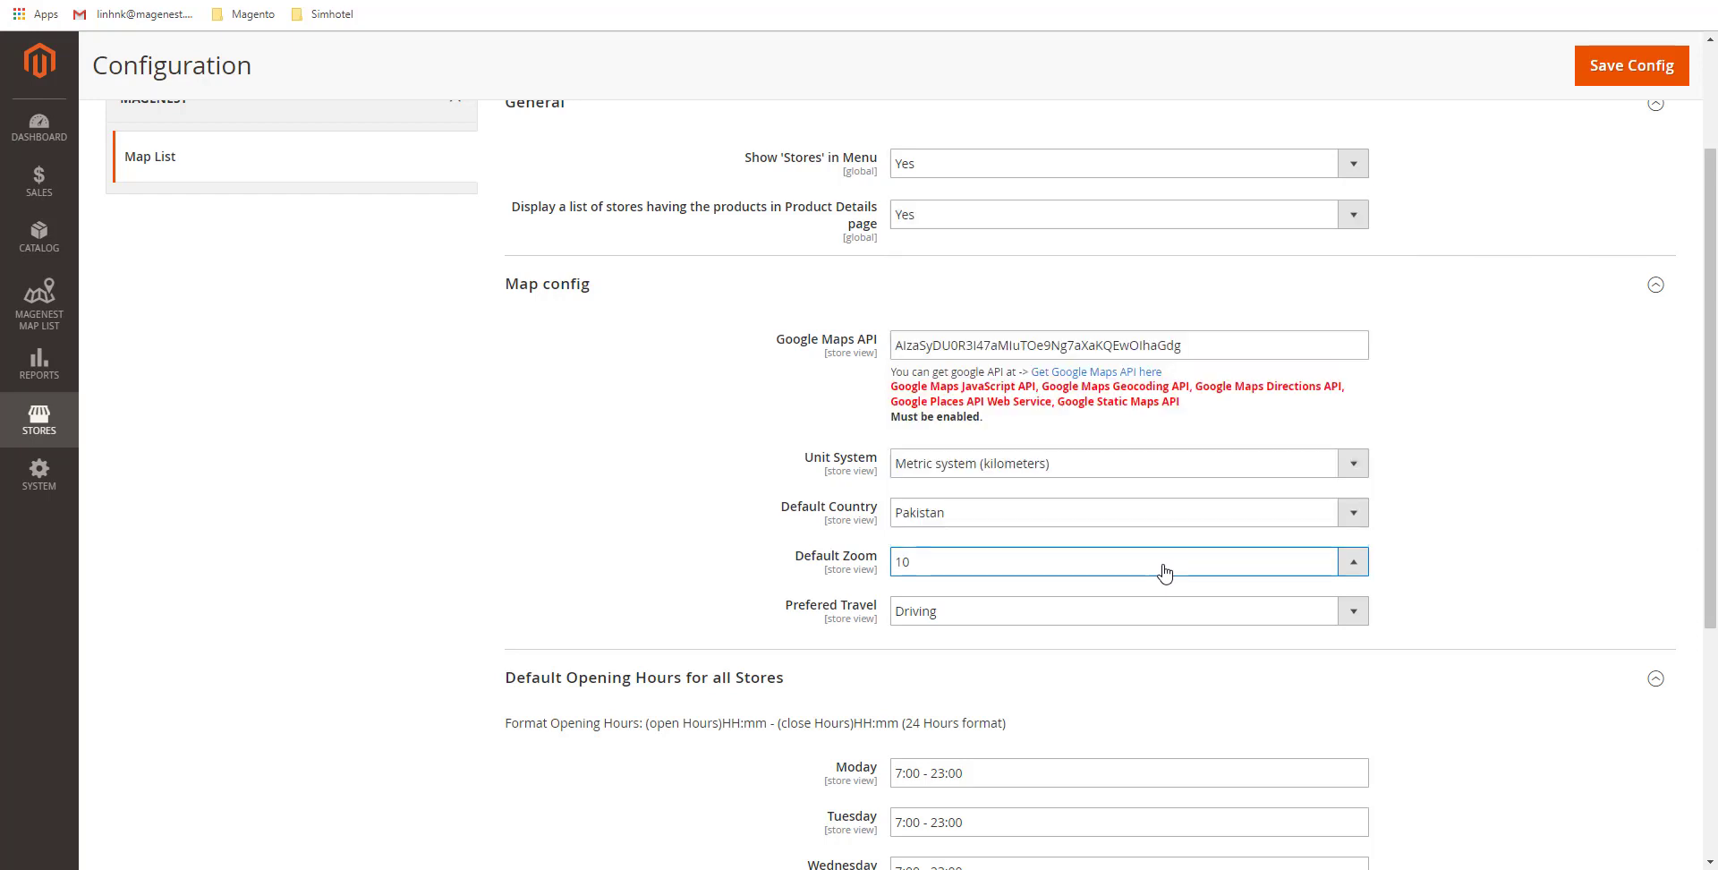
click(1136, 613)
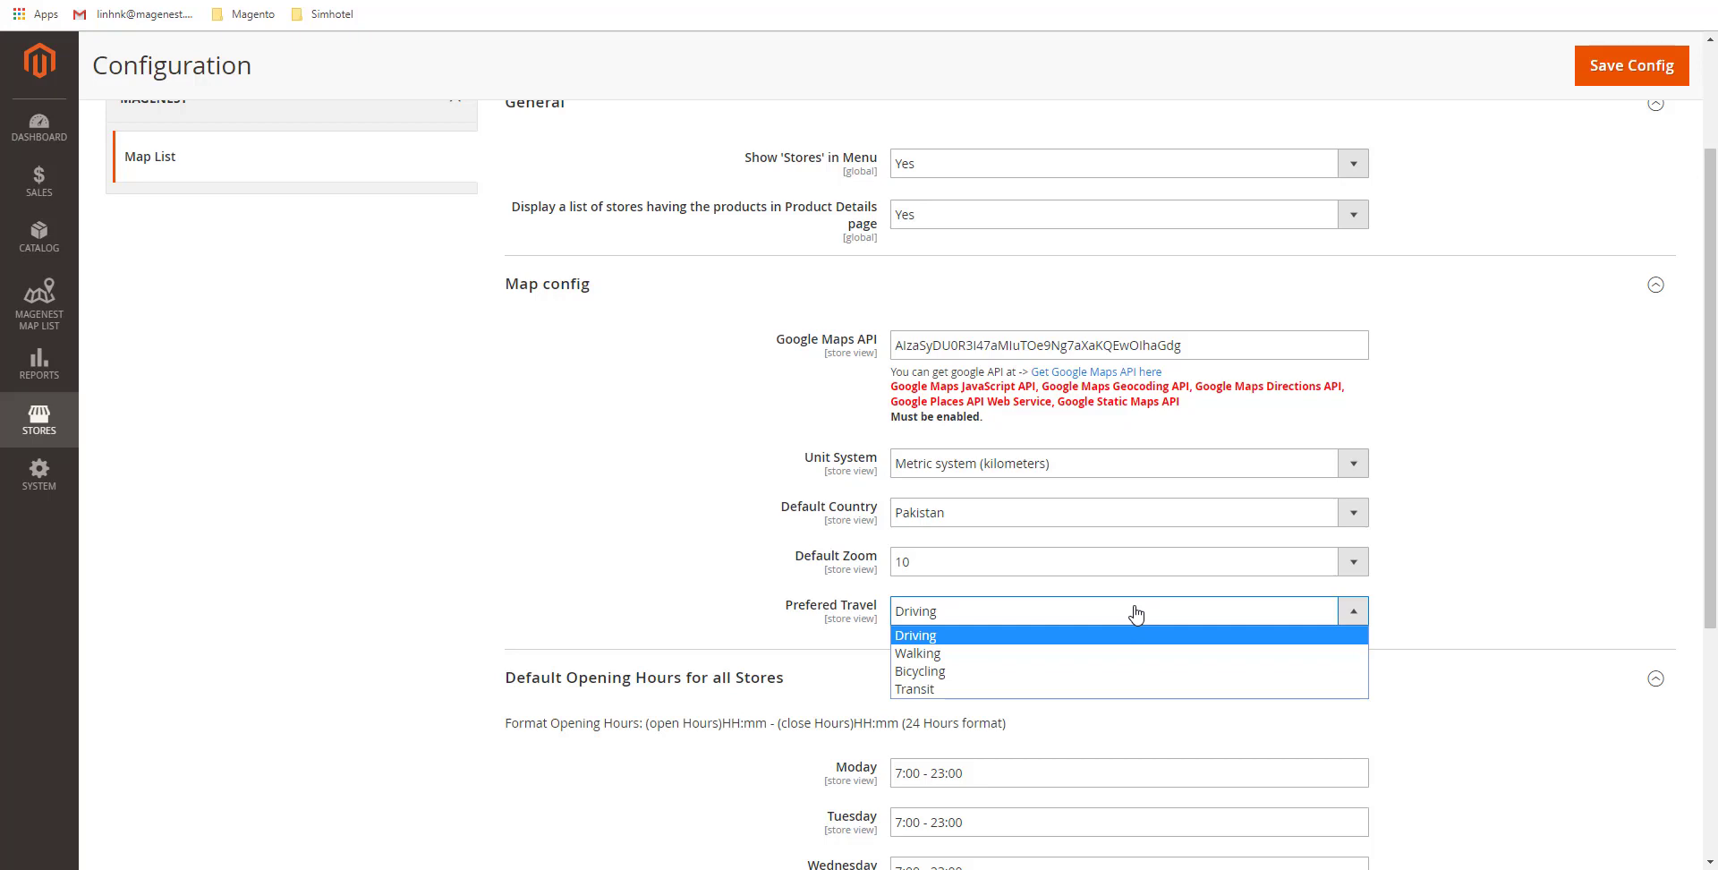
click(1136, 612)
scroll(1094, 606, down, 3)
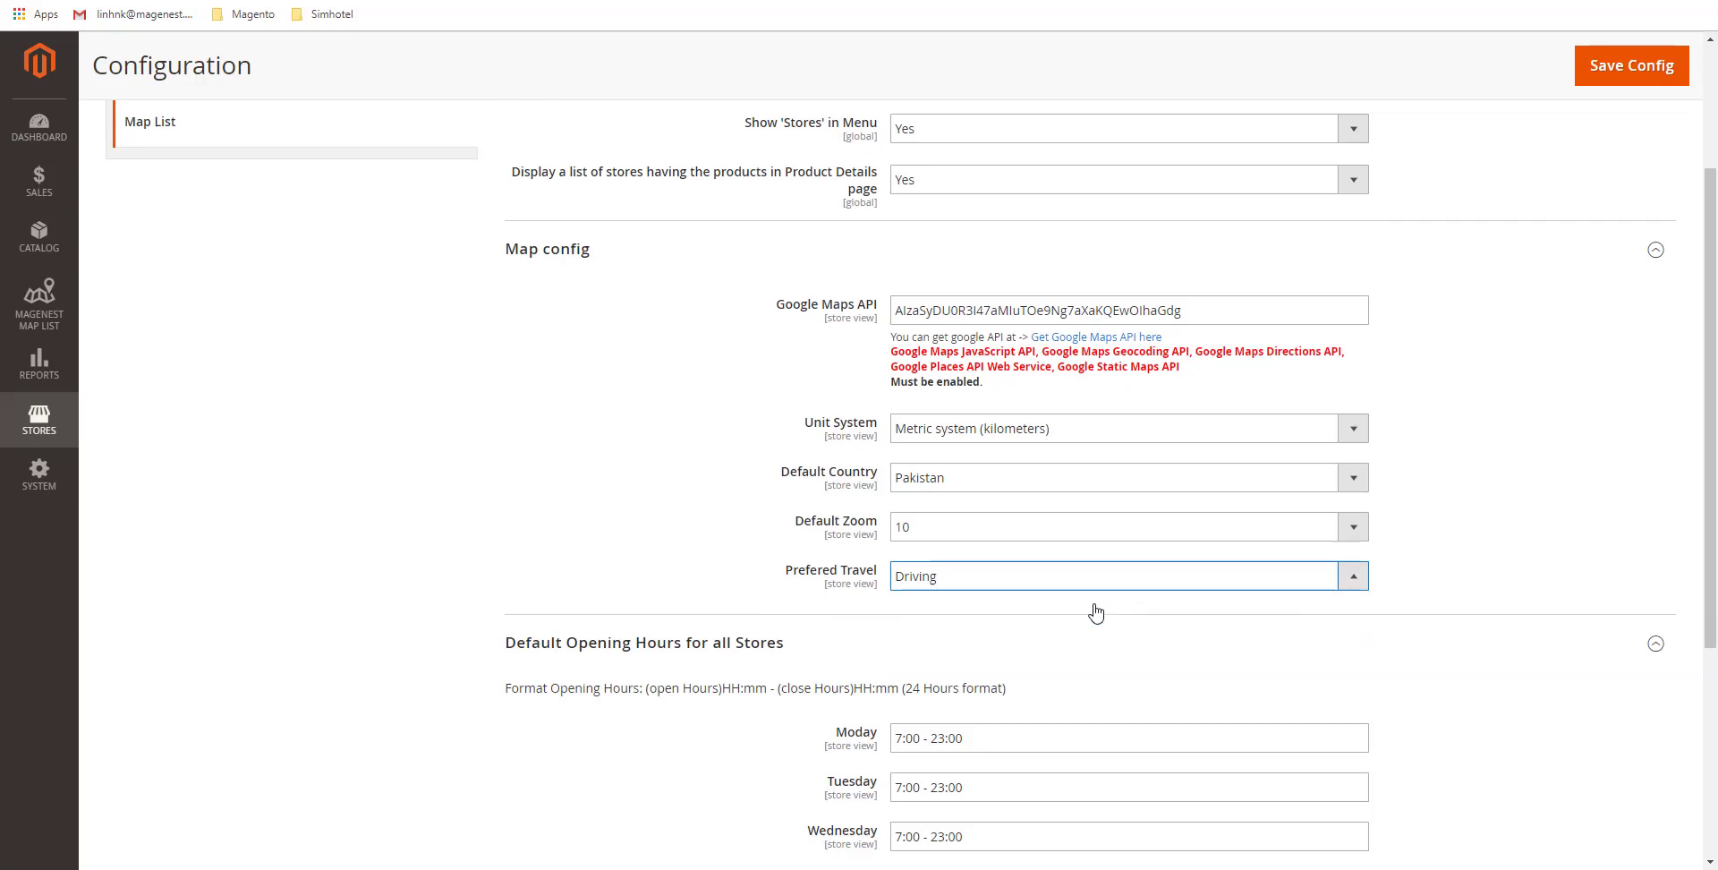
scroll(1095, 604, down, 2)
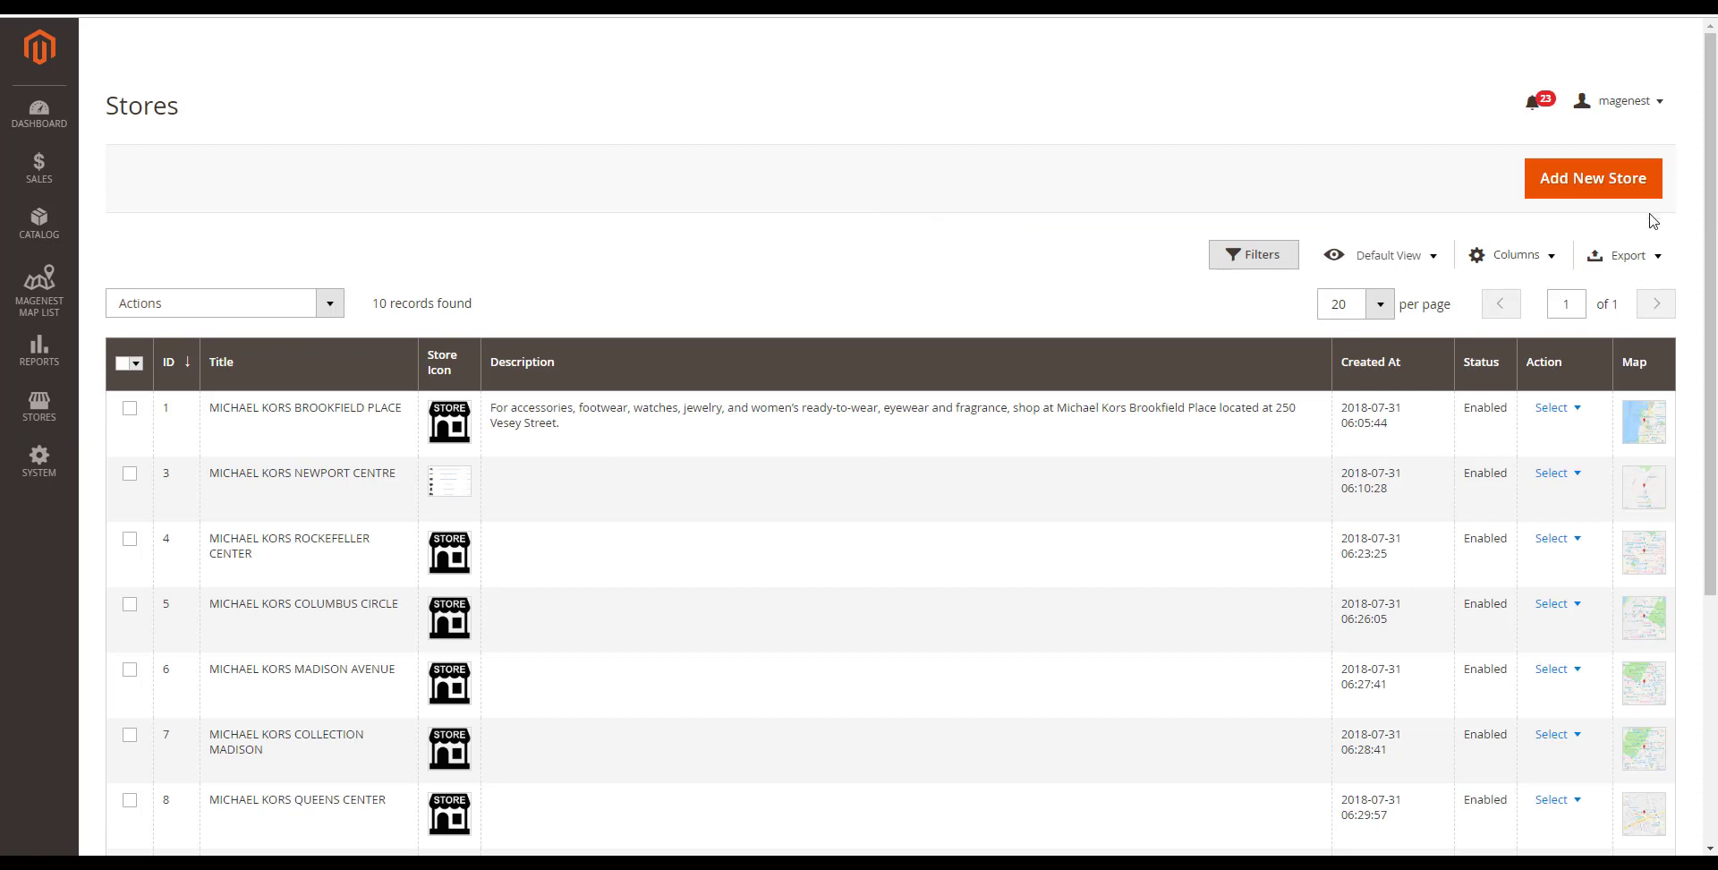
- Start a new store record and check its status options and store name field
click(1621, 194)
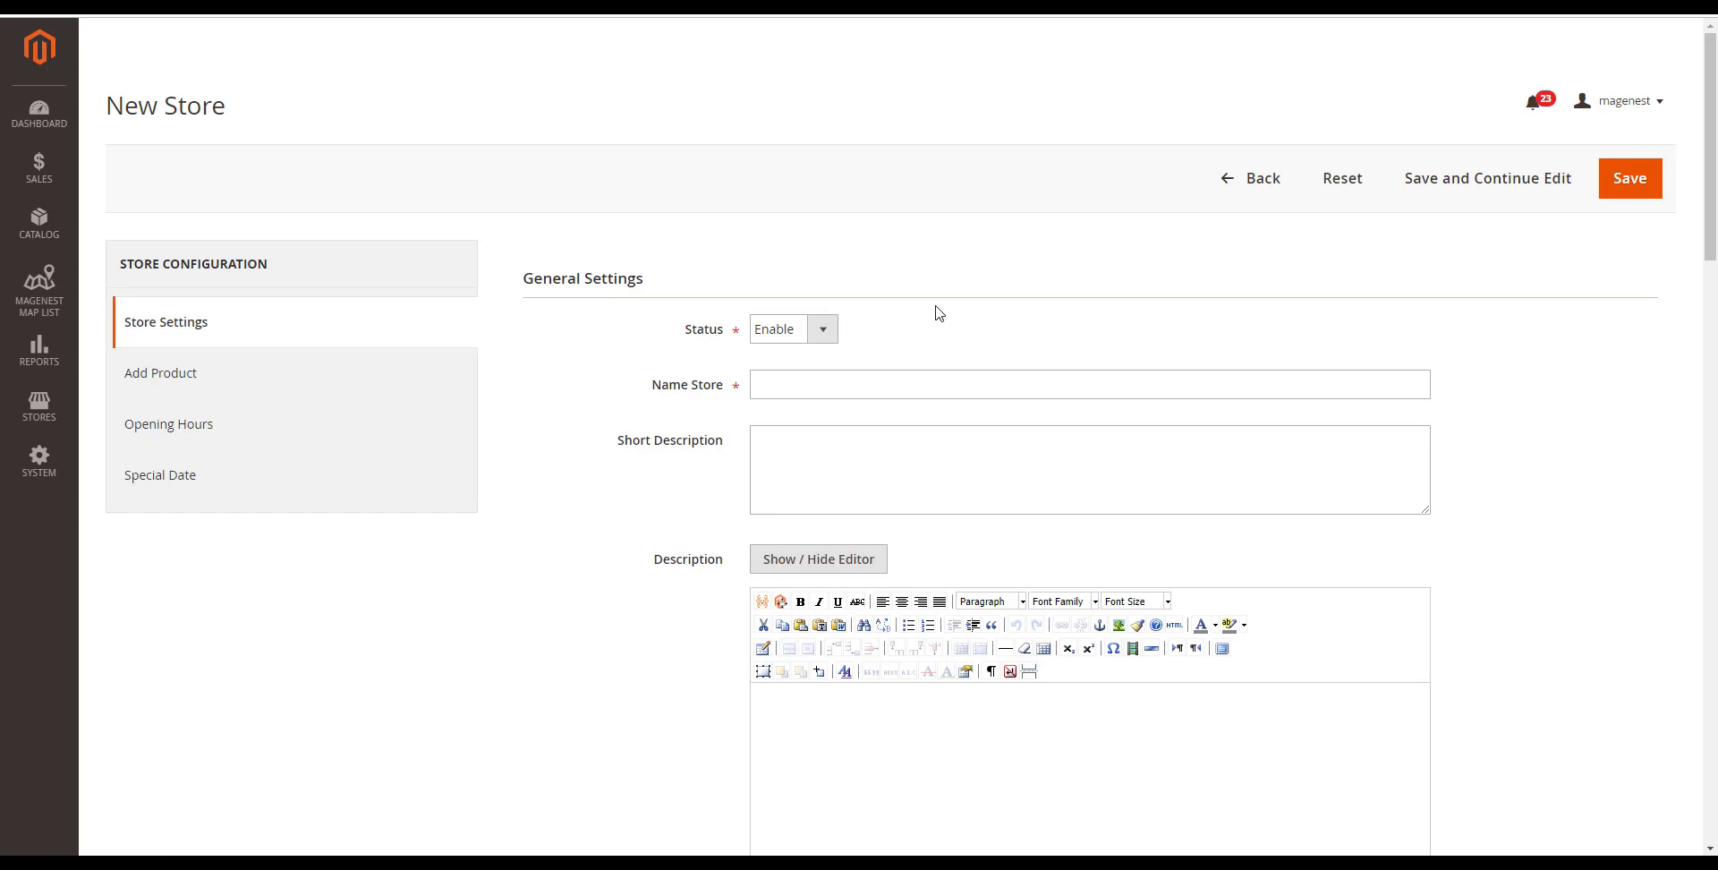
scroll(938, 310, down, 2)
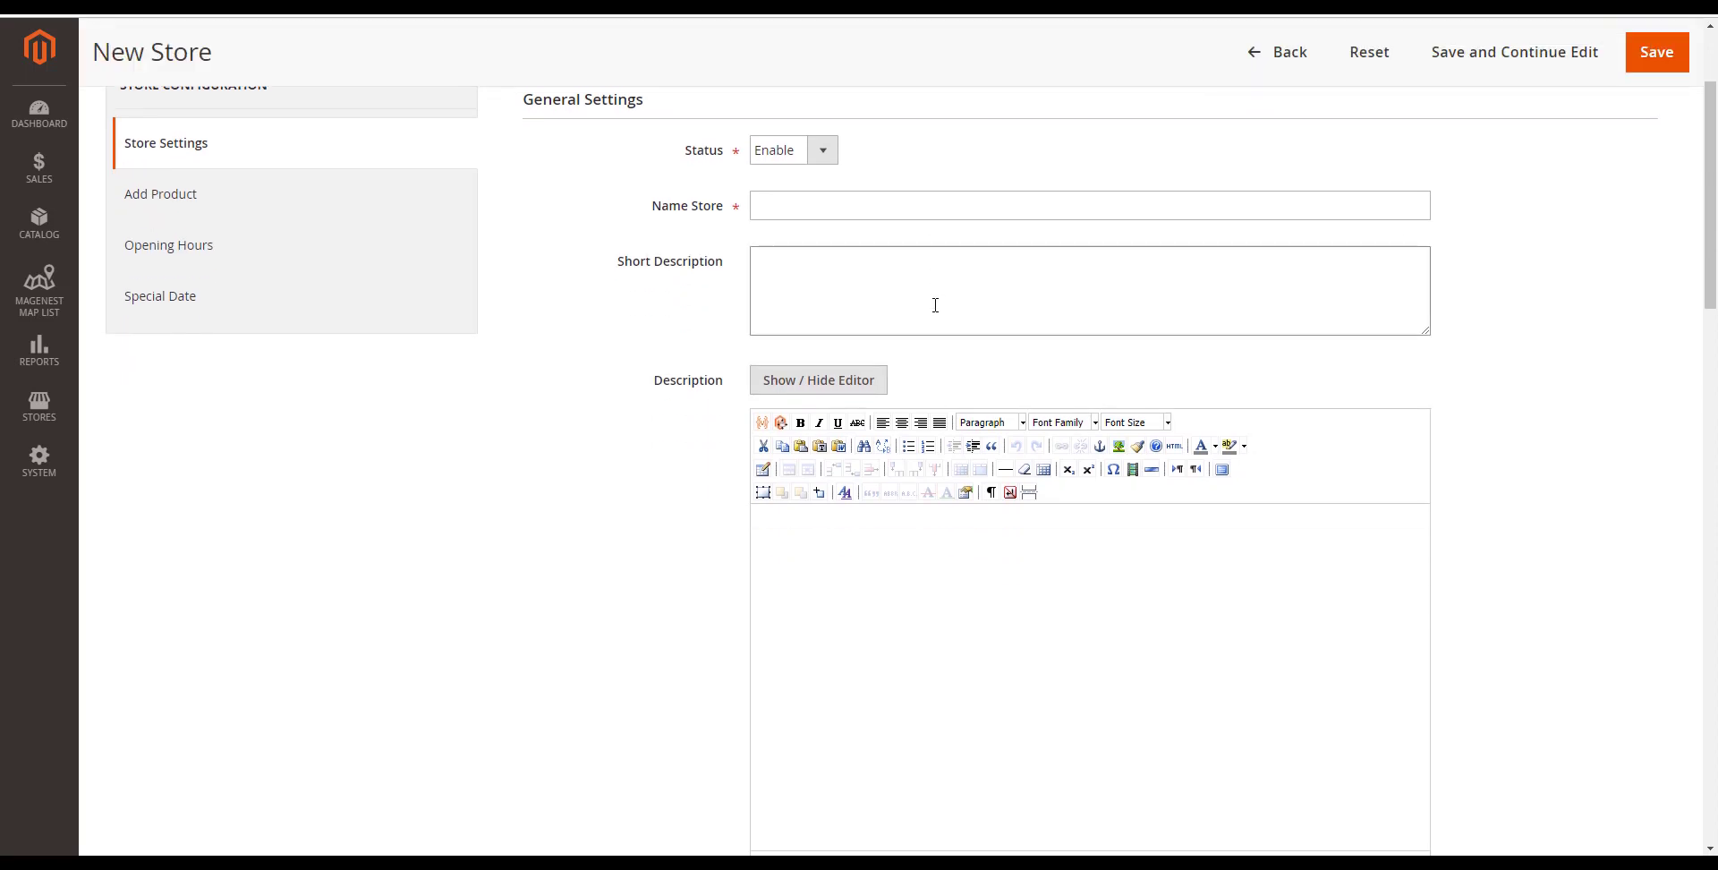
click(823, 151)
click(872, 160)
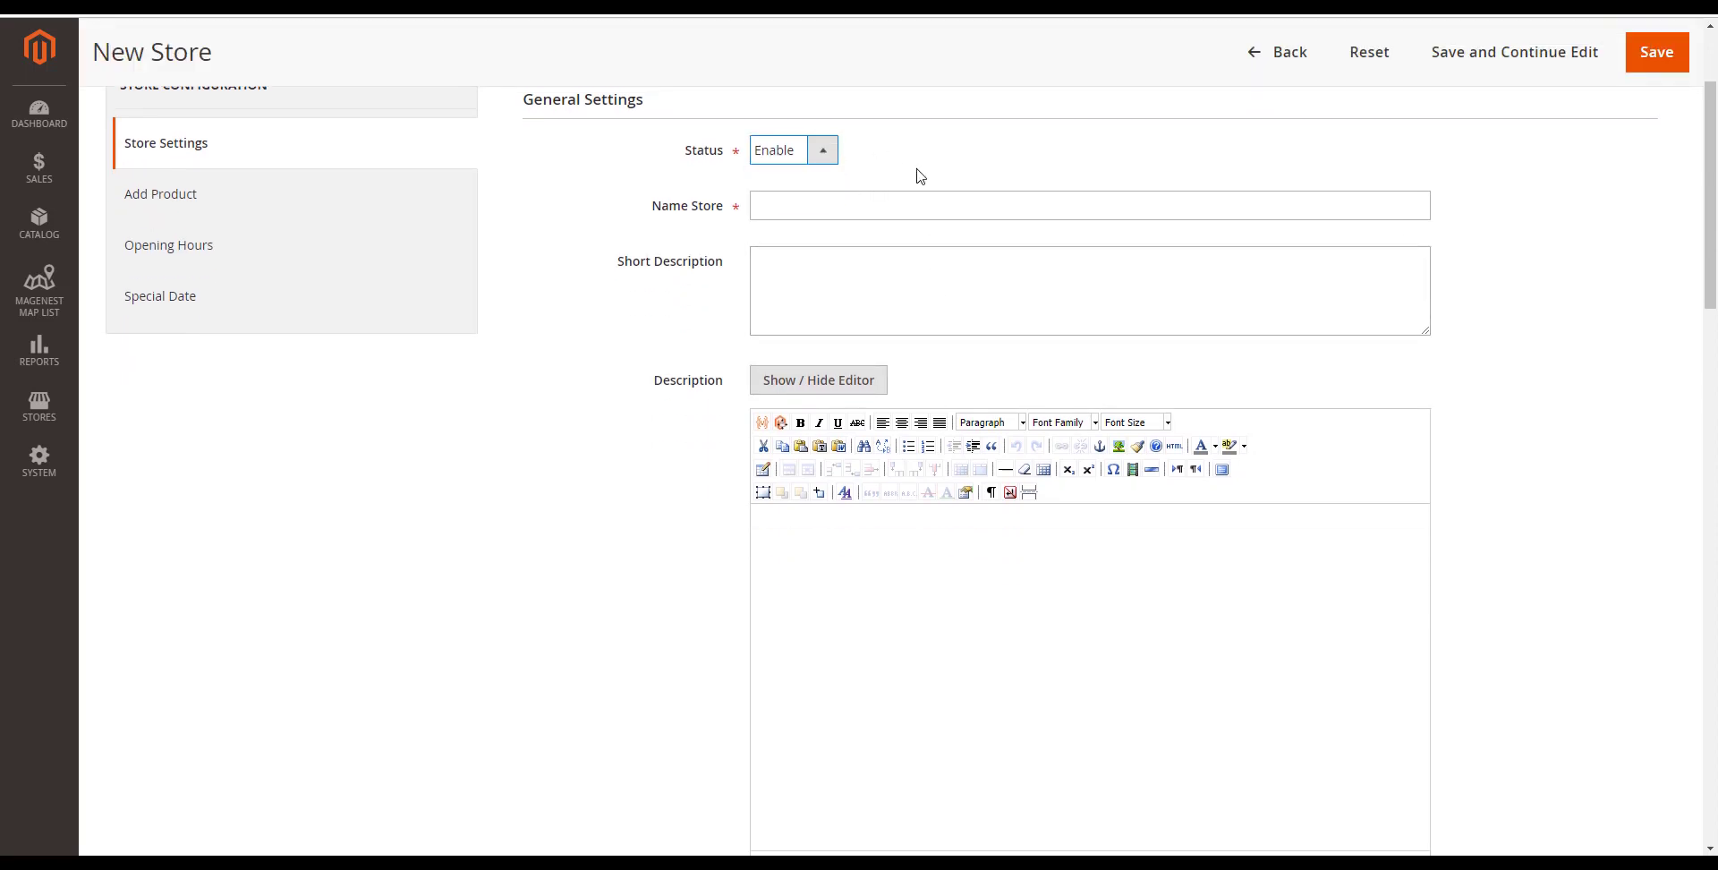
click(893, 206)
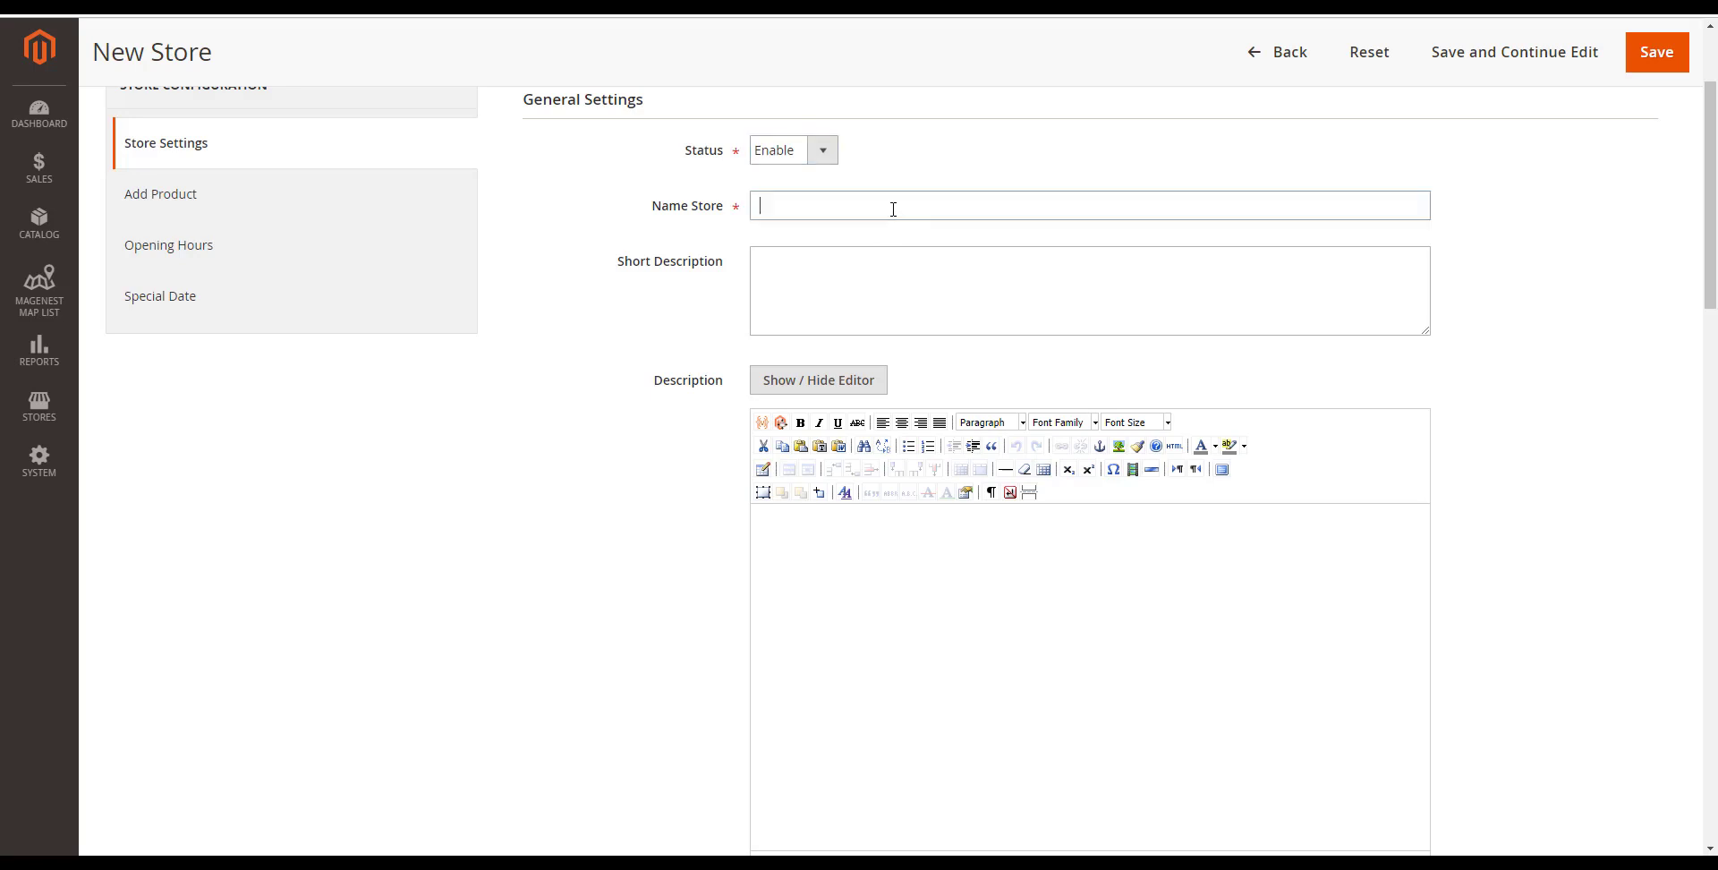
click(973, 187)
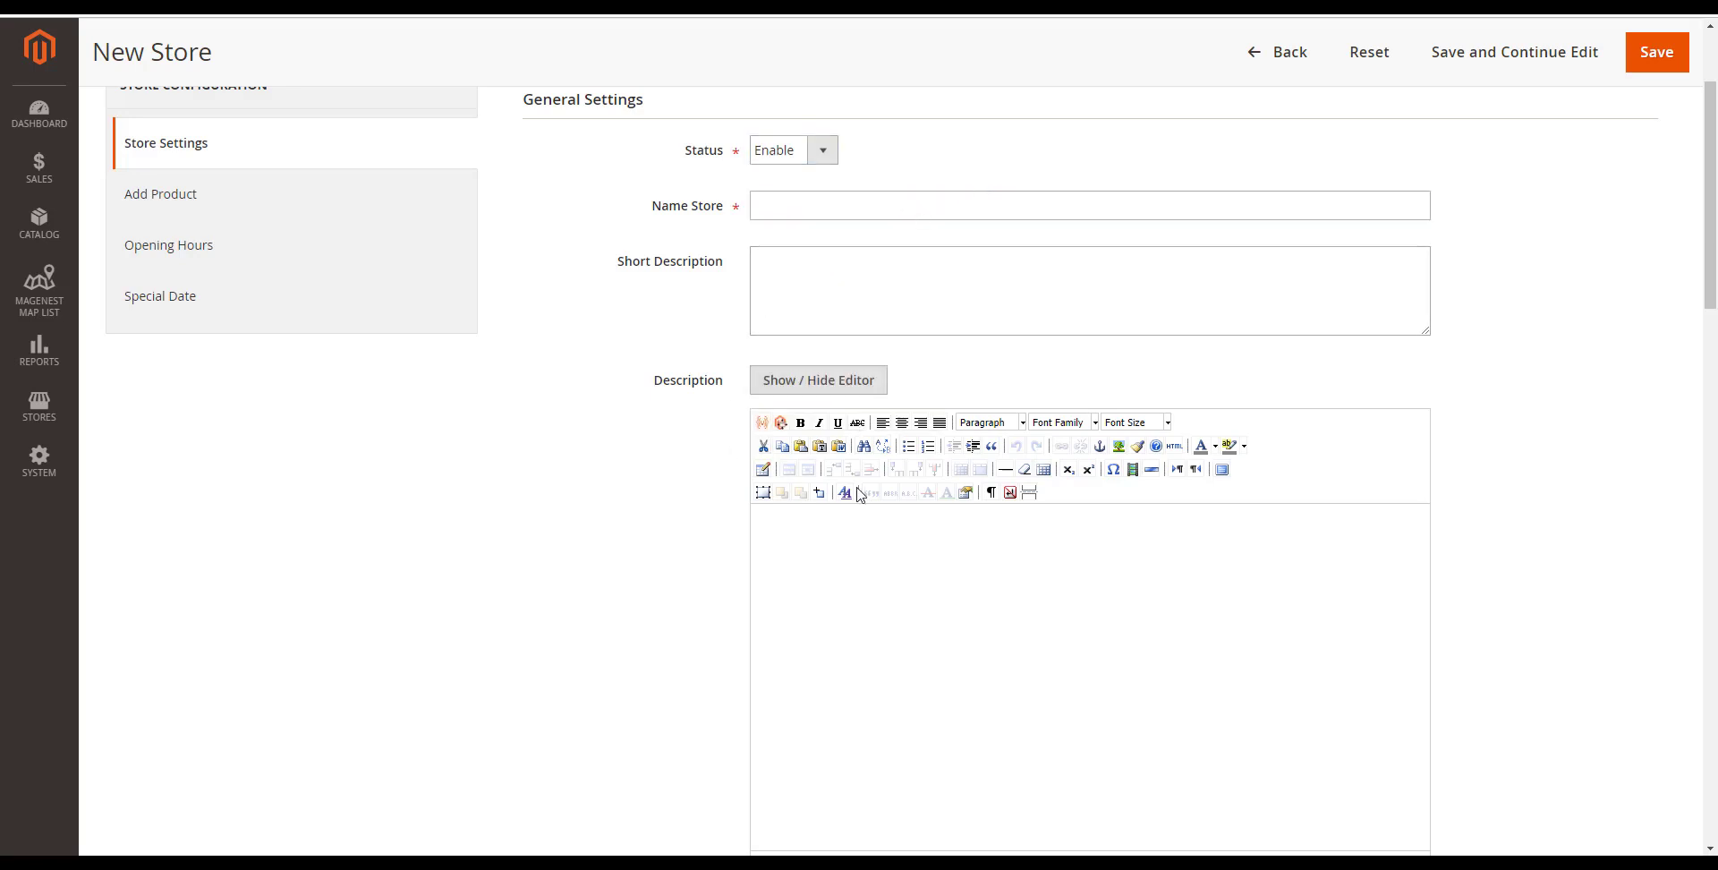
- Look over the whole store settings form, from the description and gallery image to the map, store icon and store views
scroll(859, 490, down, 2)
scroll(858, 488, down, 1)
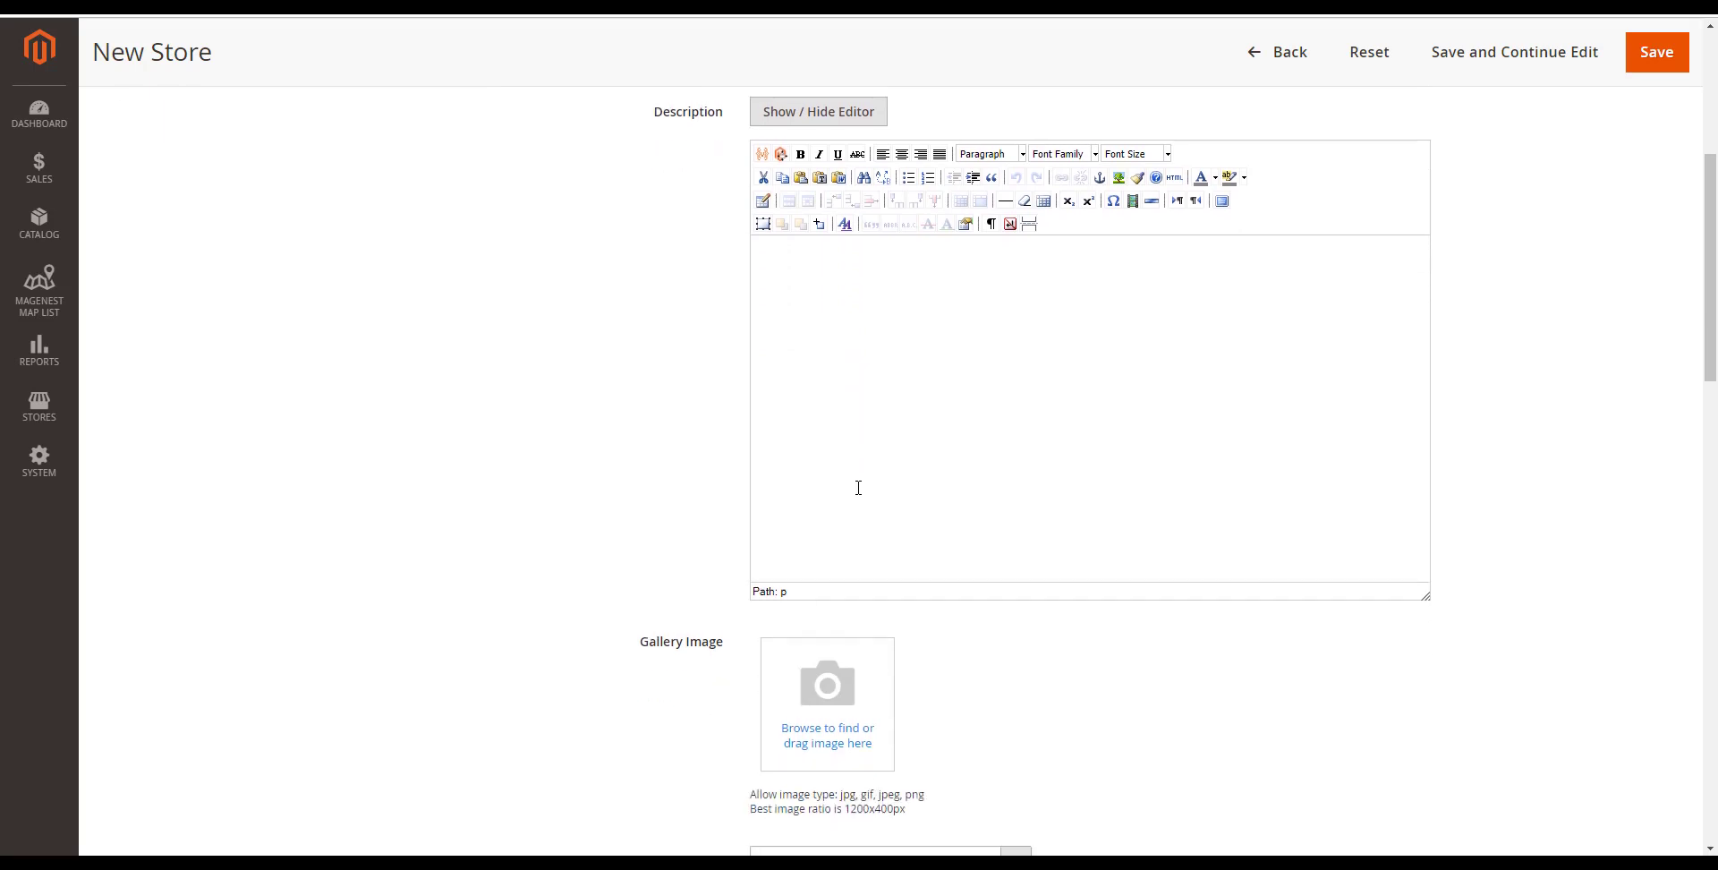
scroll(848, 452, up, 1)
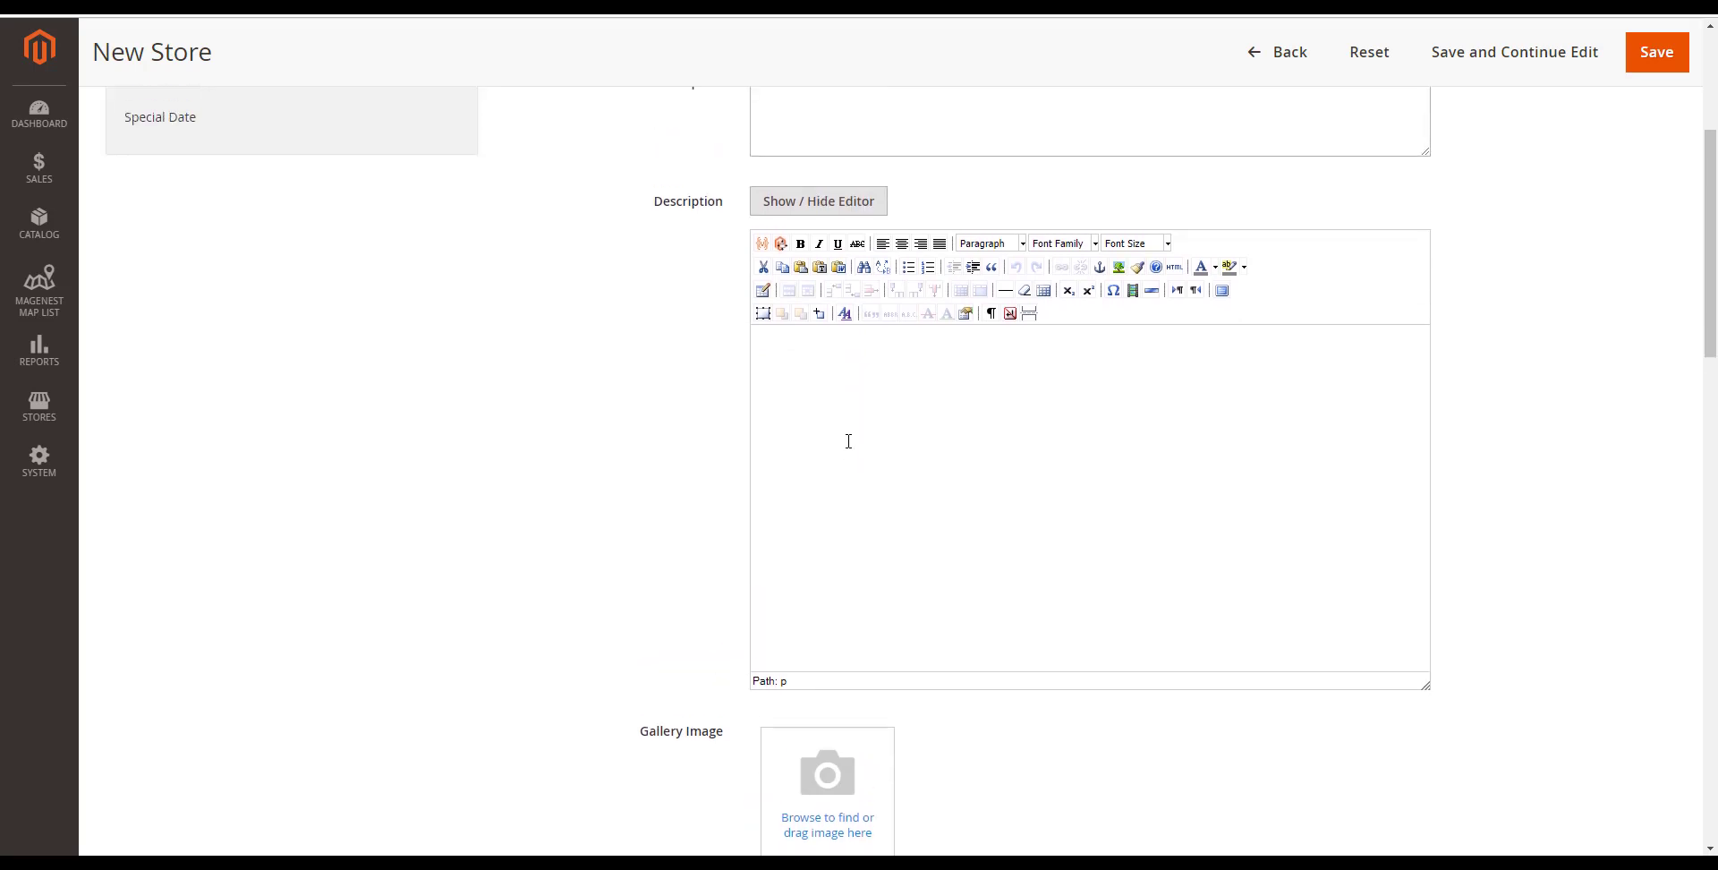
scroll(848, 441, down, 4)
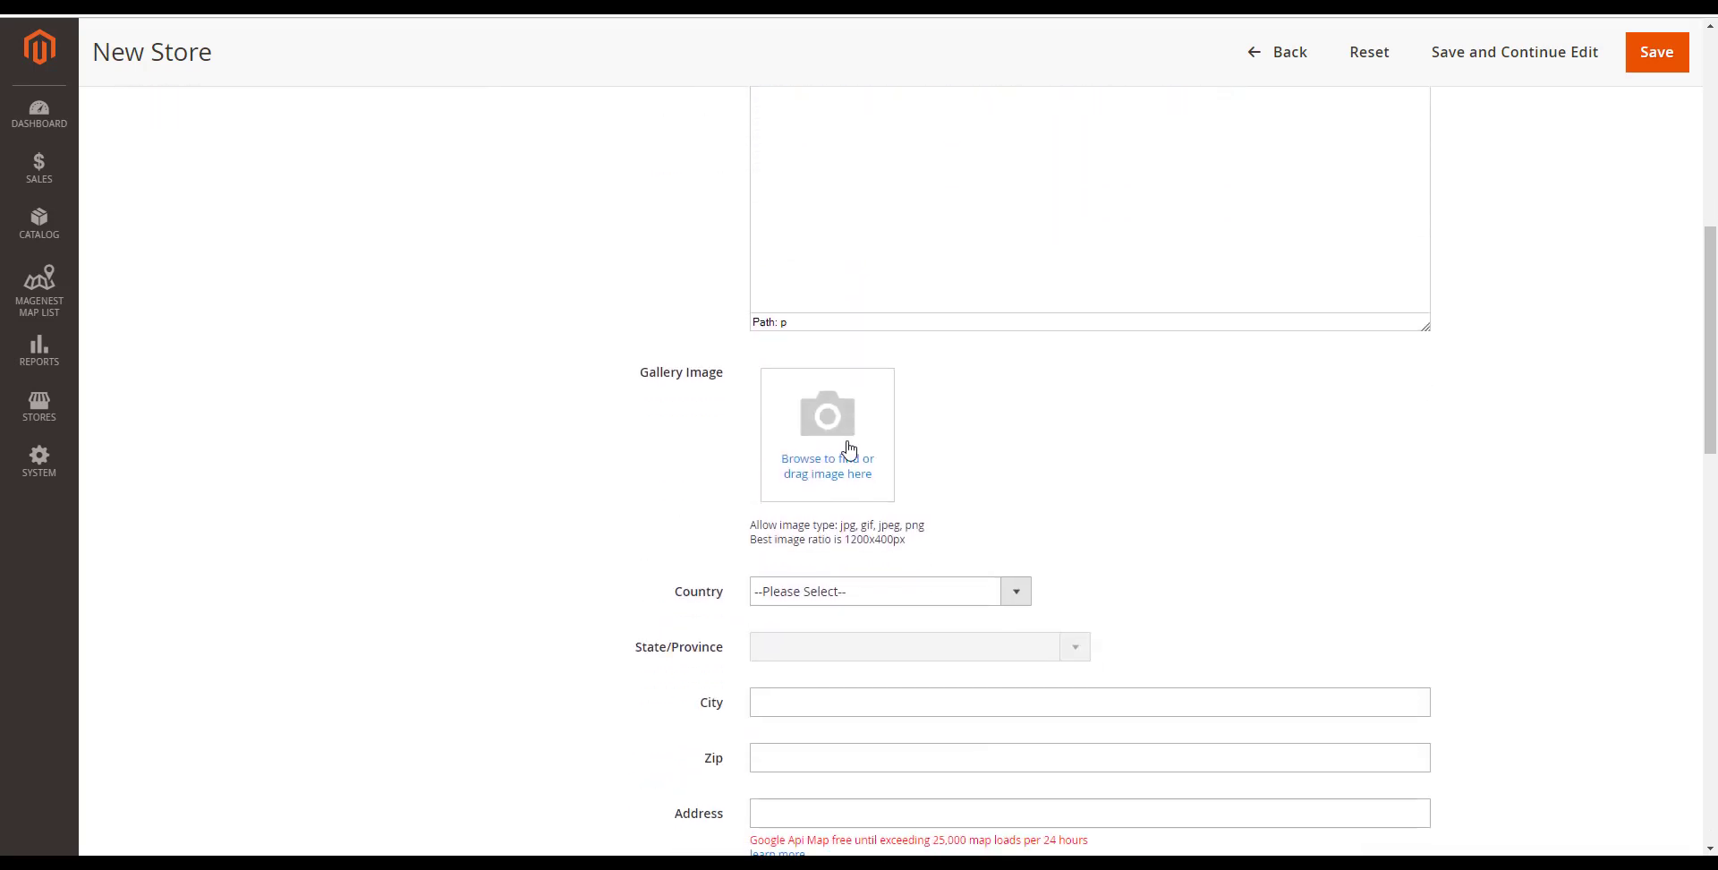
scroll(849, 447, down, 6)
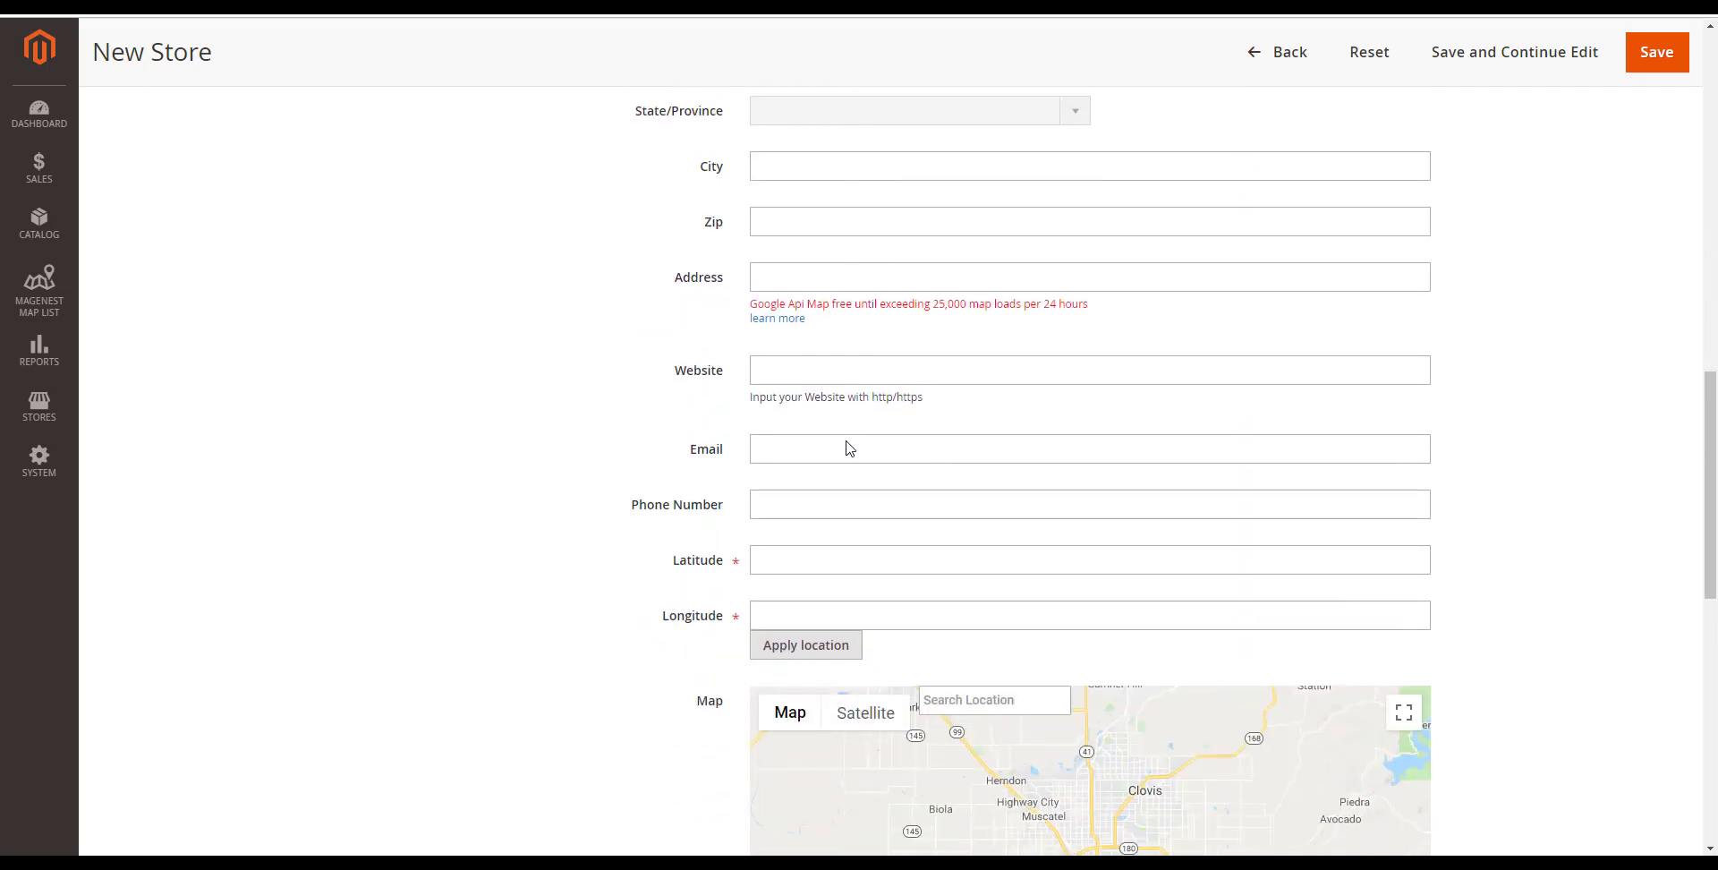
scroll(849, 448, down, 9)
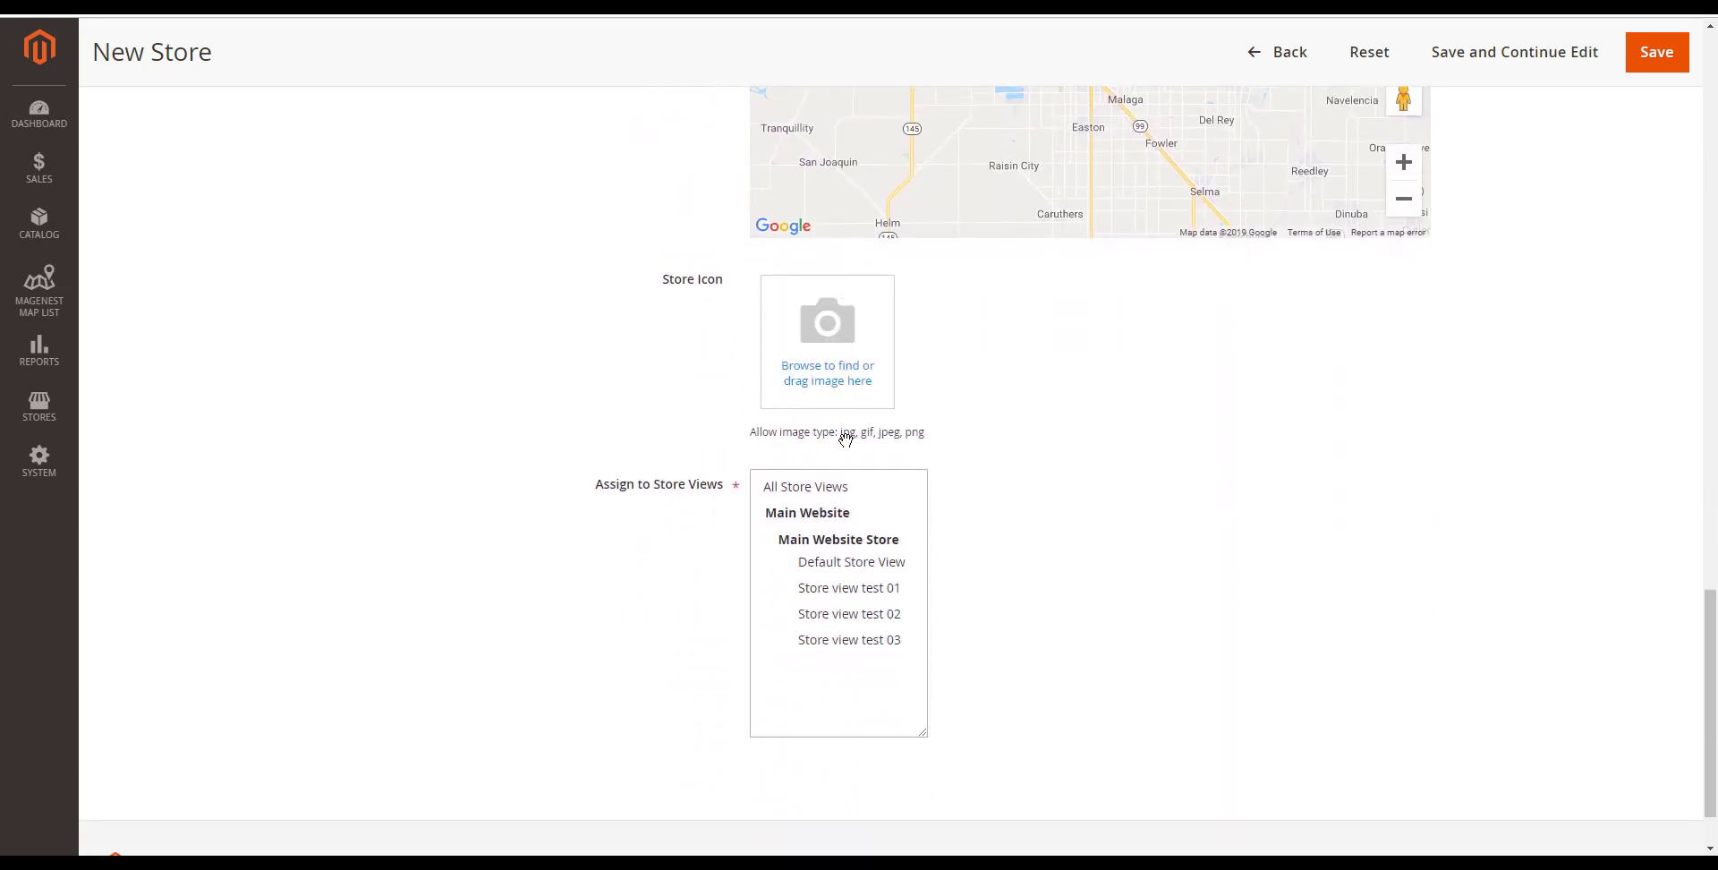
scroll(846, 439, down, 1)
scroll(848, 448, up, 7)
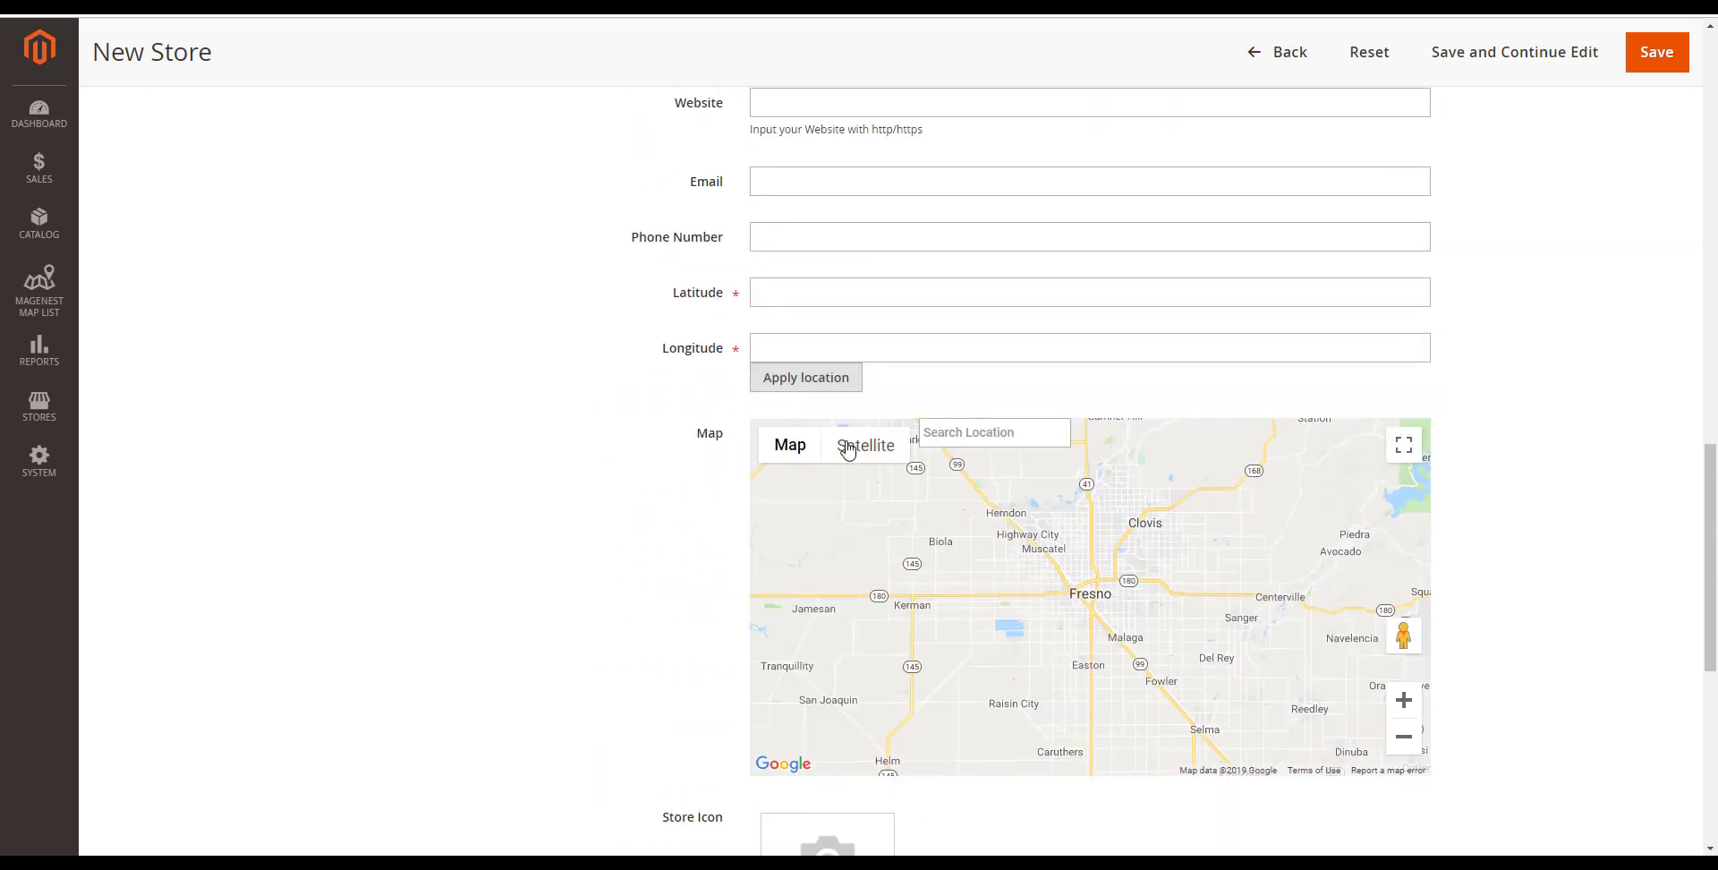
scroll(848, 447, up, 12)
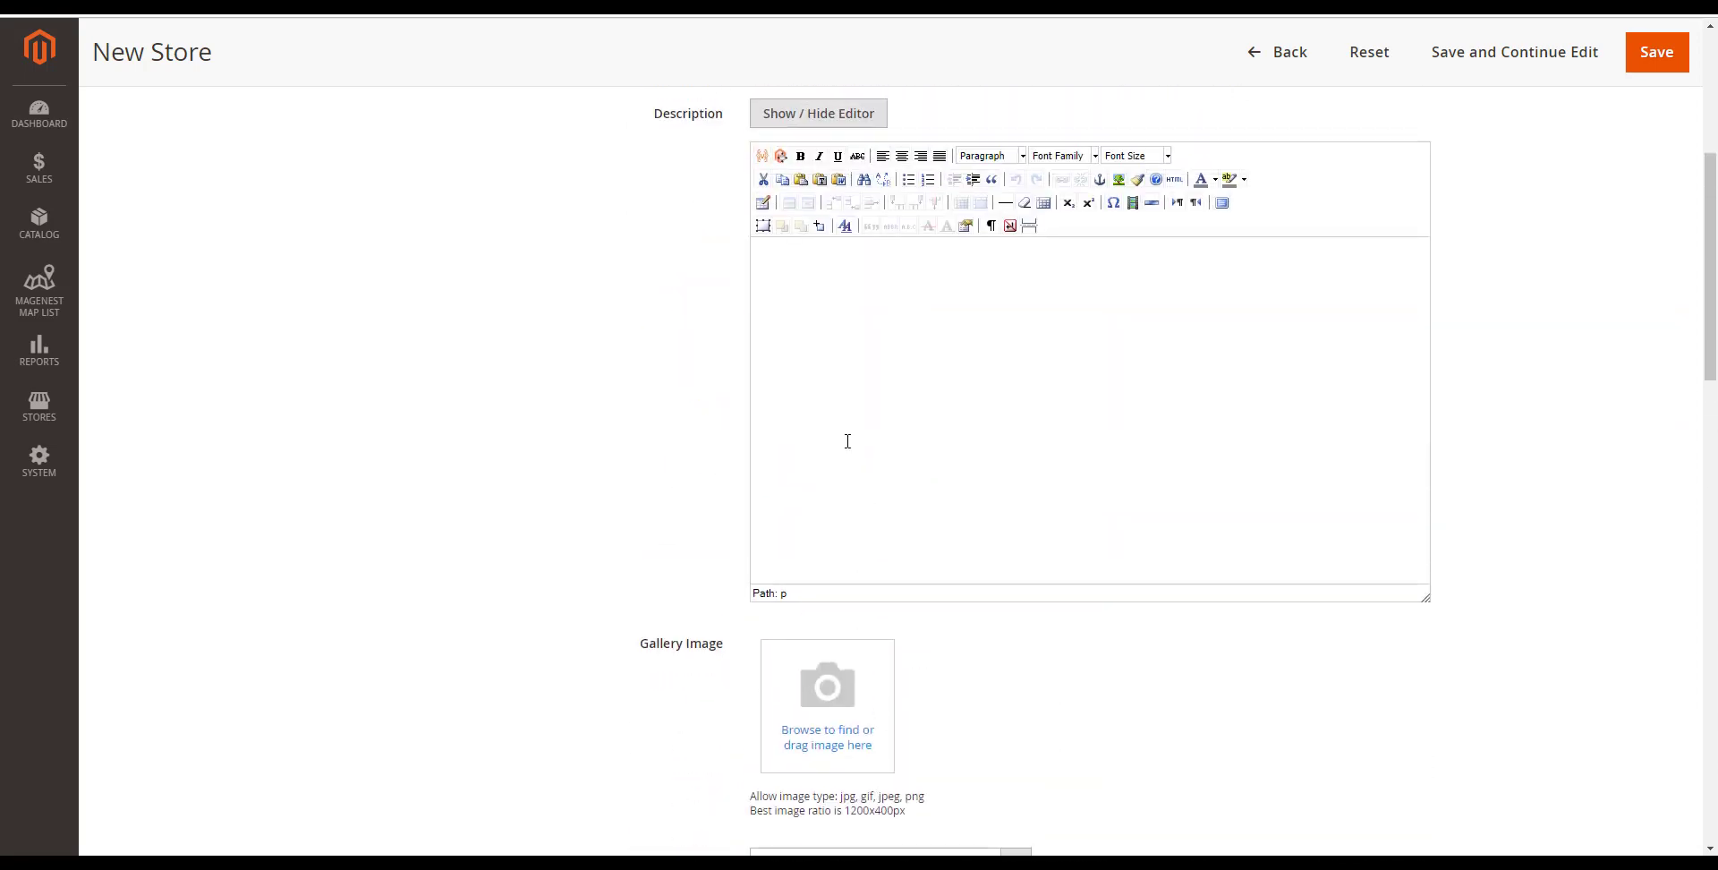
scroll(848, 443, up, 4)
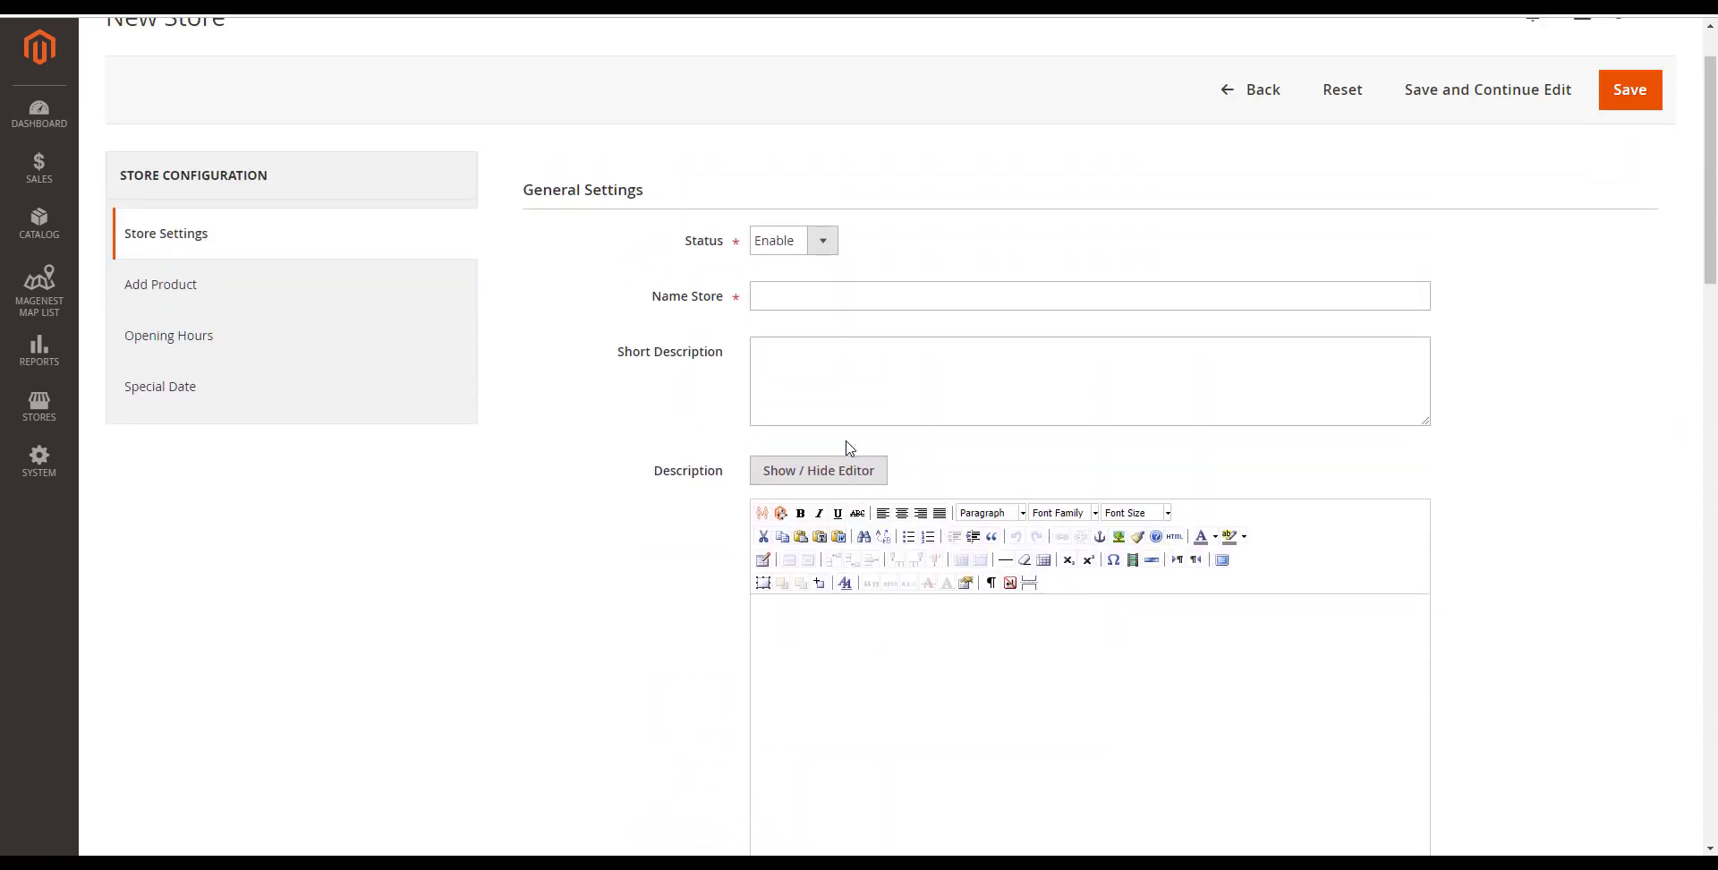
- Examine the new store's country, address, contact and coordinate fields, then its location map and store icon
scroll(848, 447, down, 10)
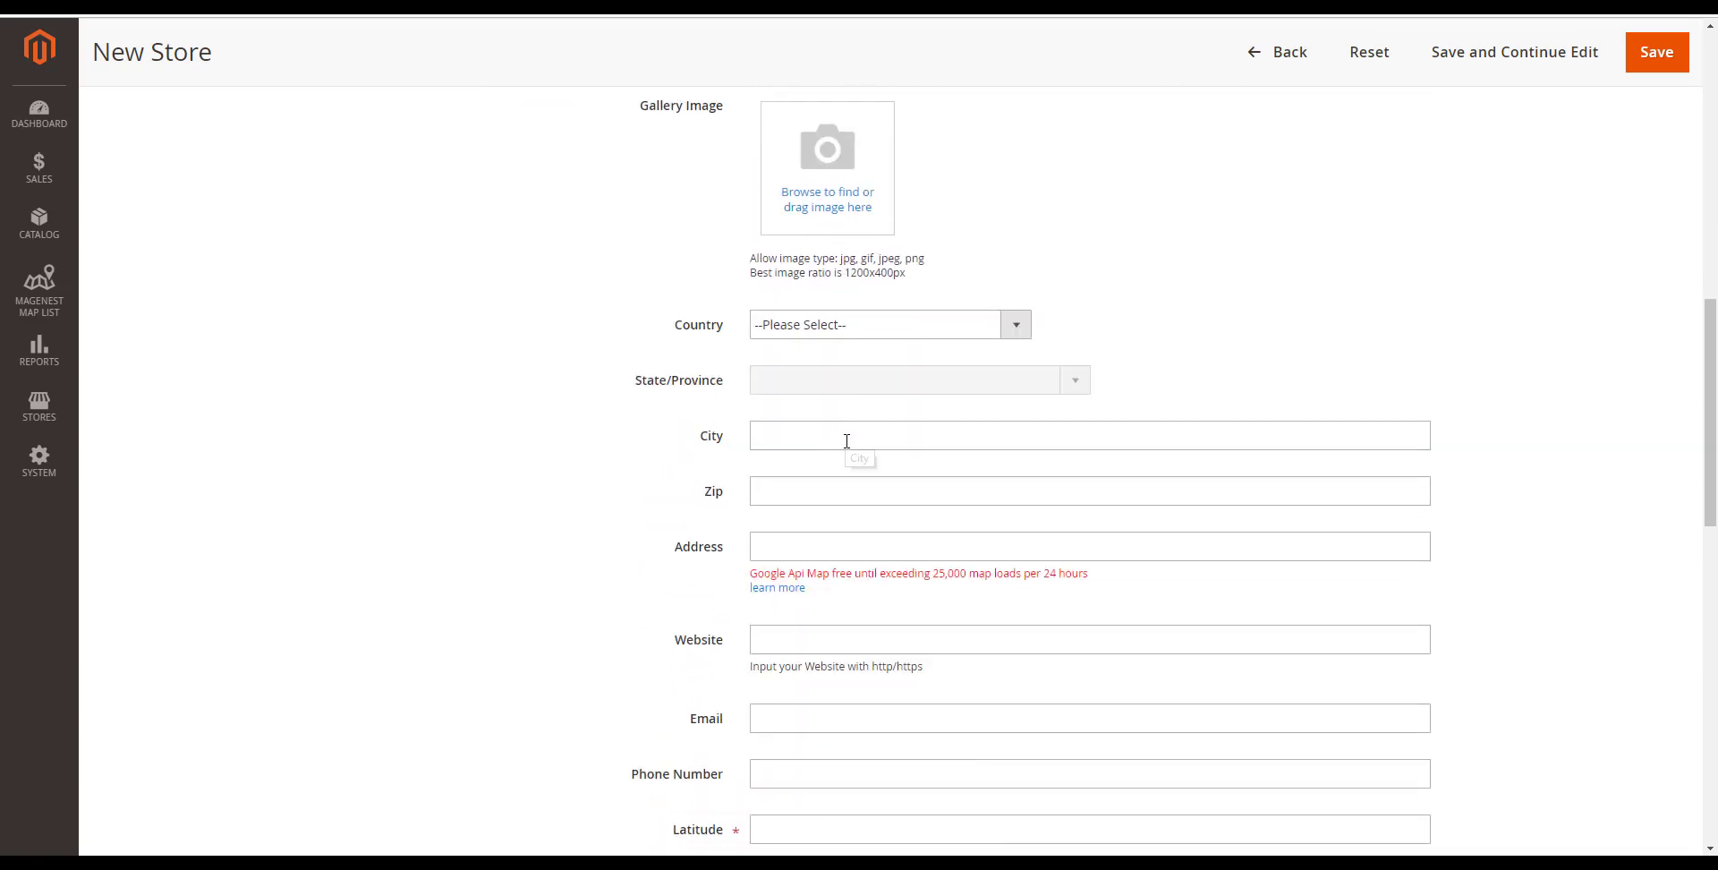
click(1019, 330)
click(1023, 330)
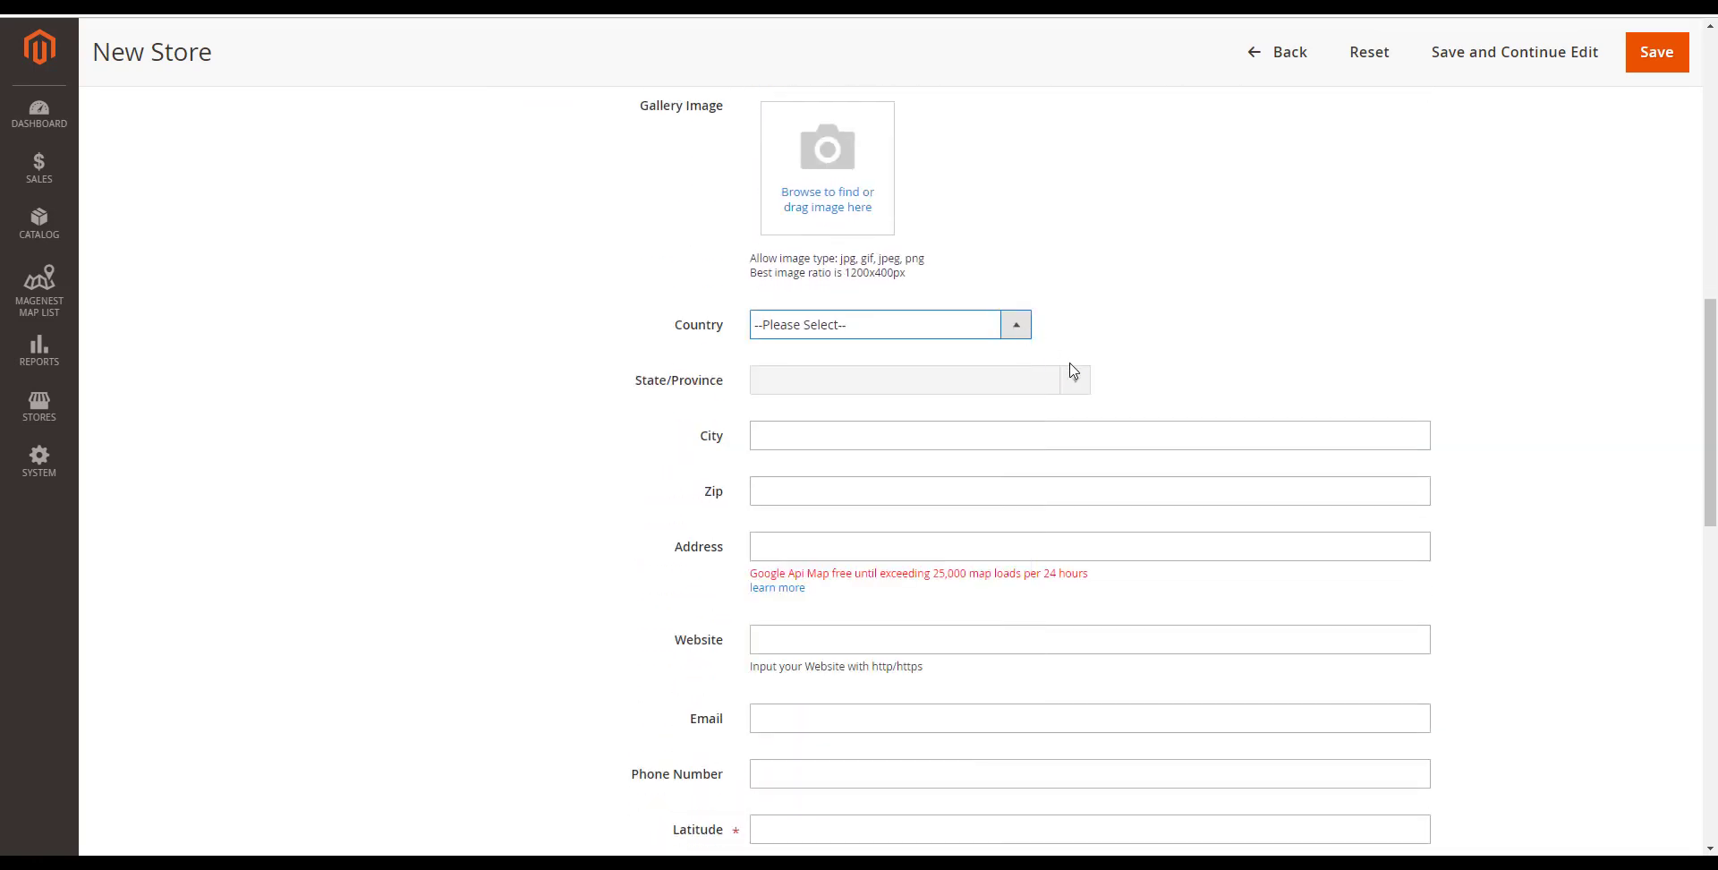
scroll(985, 385, down, 1)
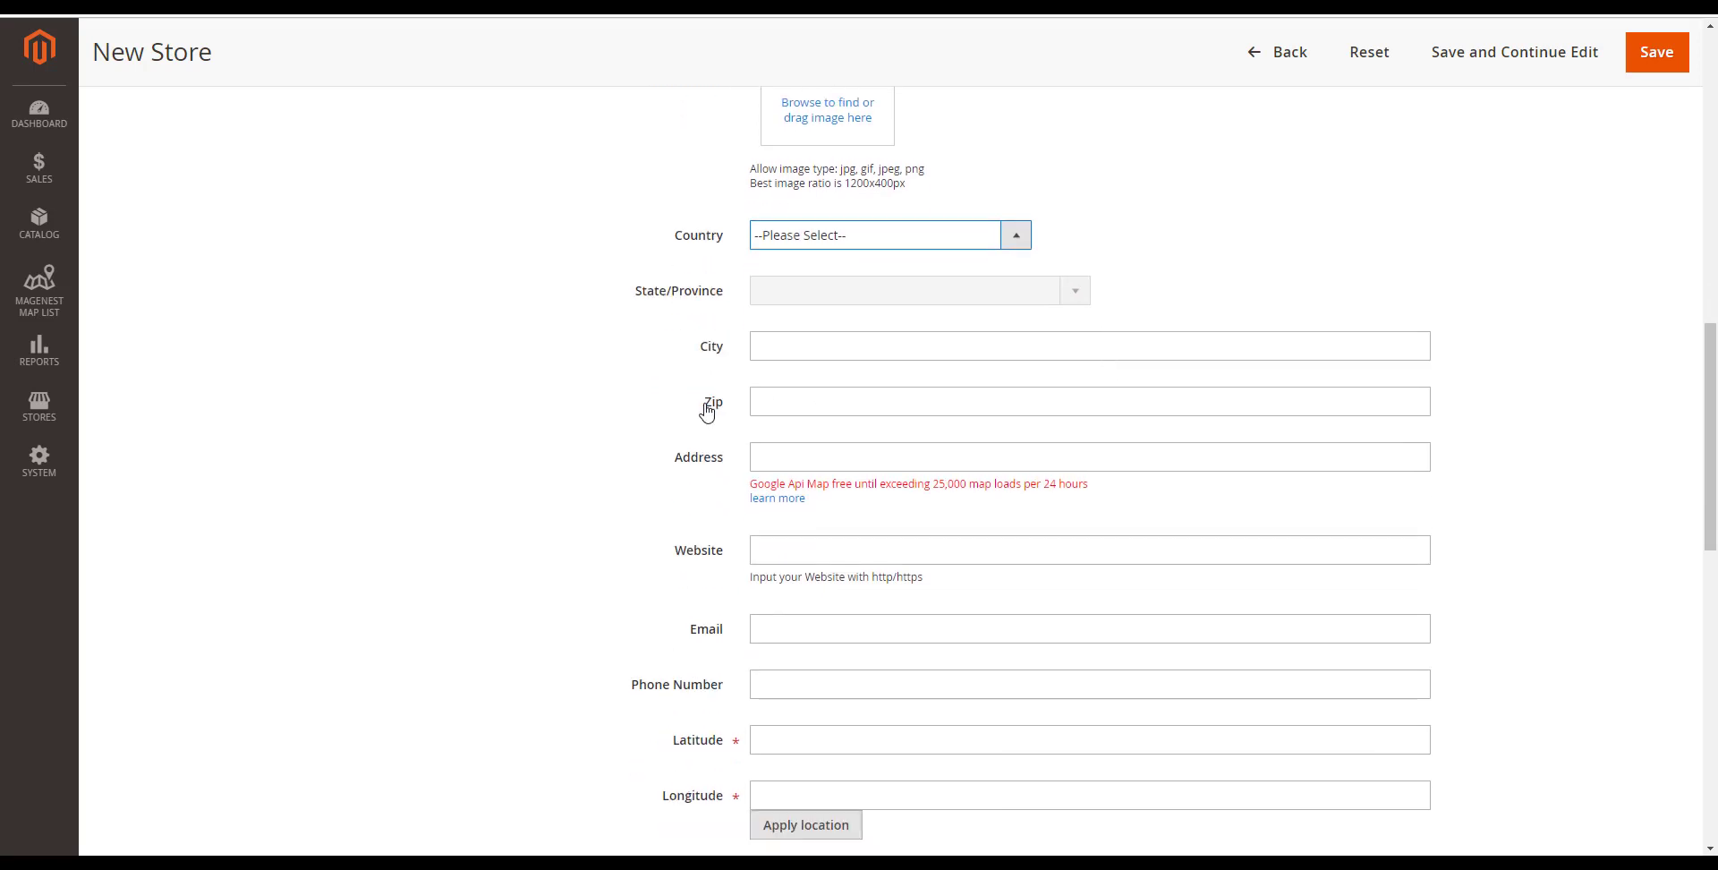
scroll(701, 463, down, 1)
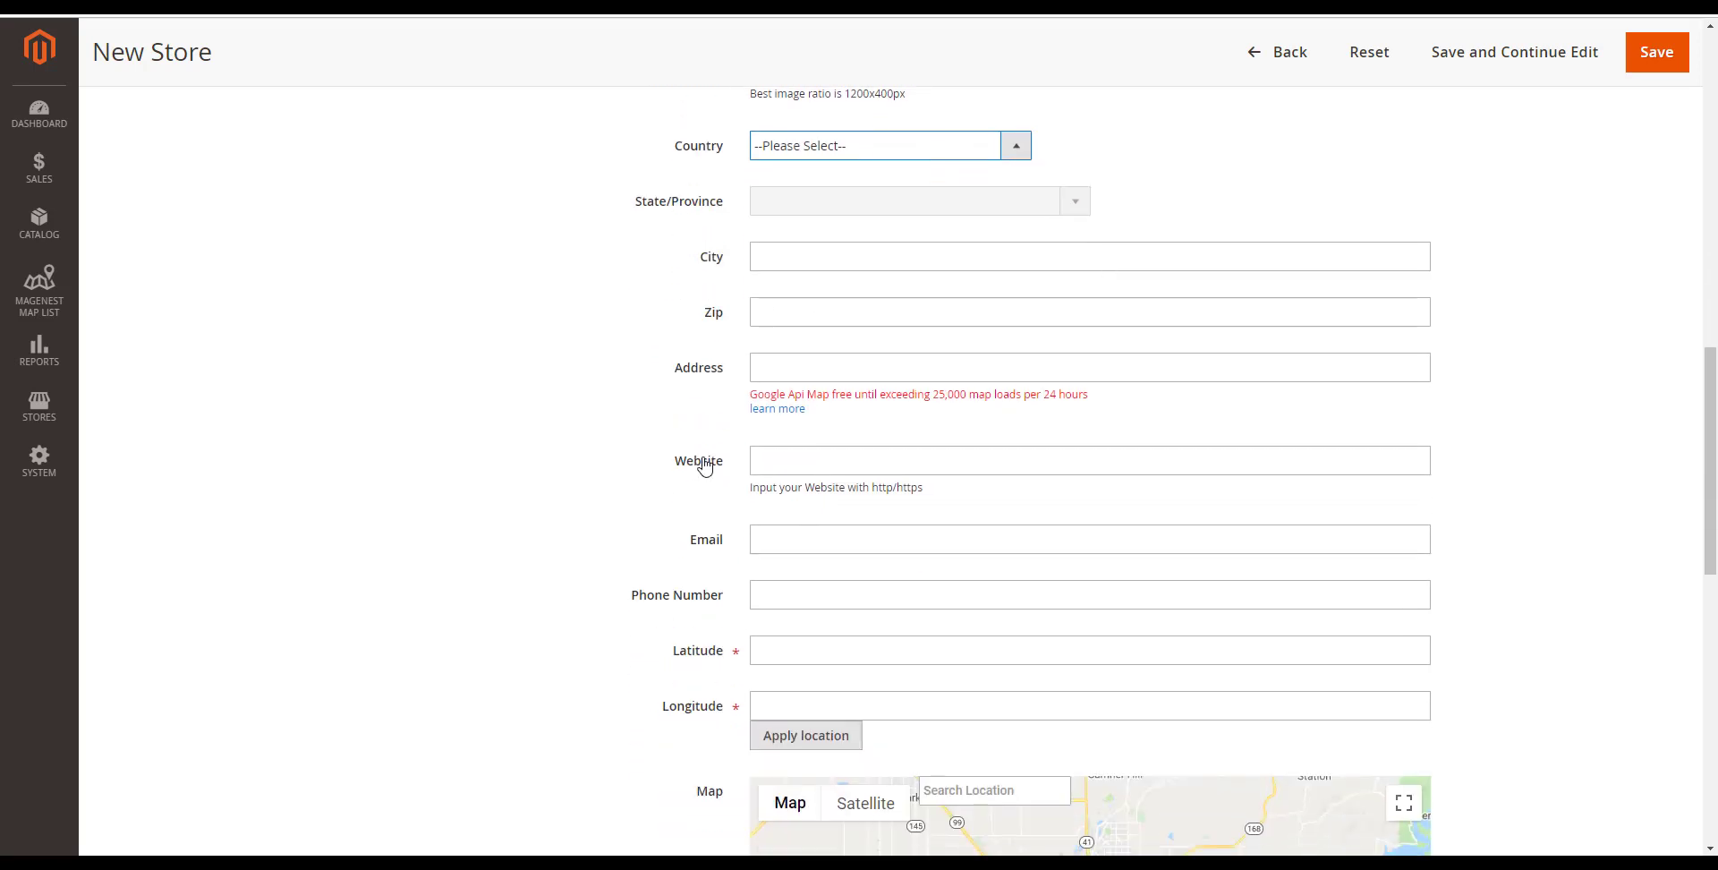
scroll(704, 466, down, 1)
scroll(704, 466, down, 1)
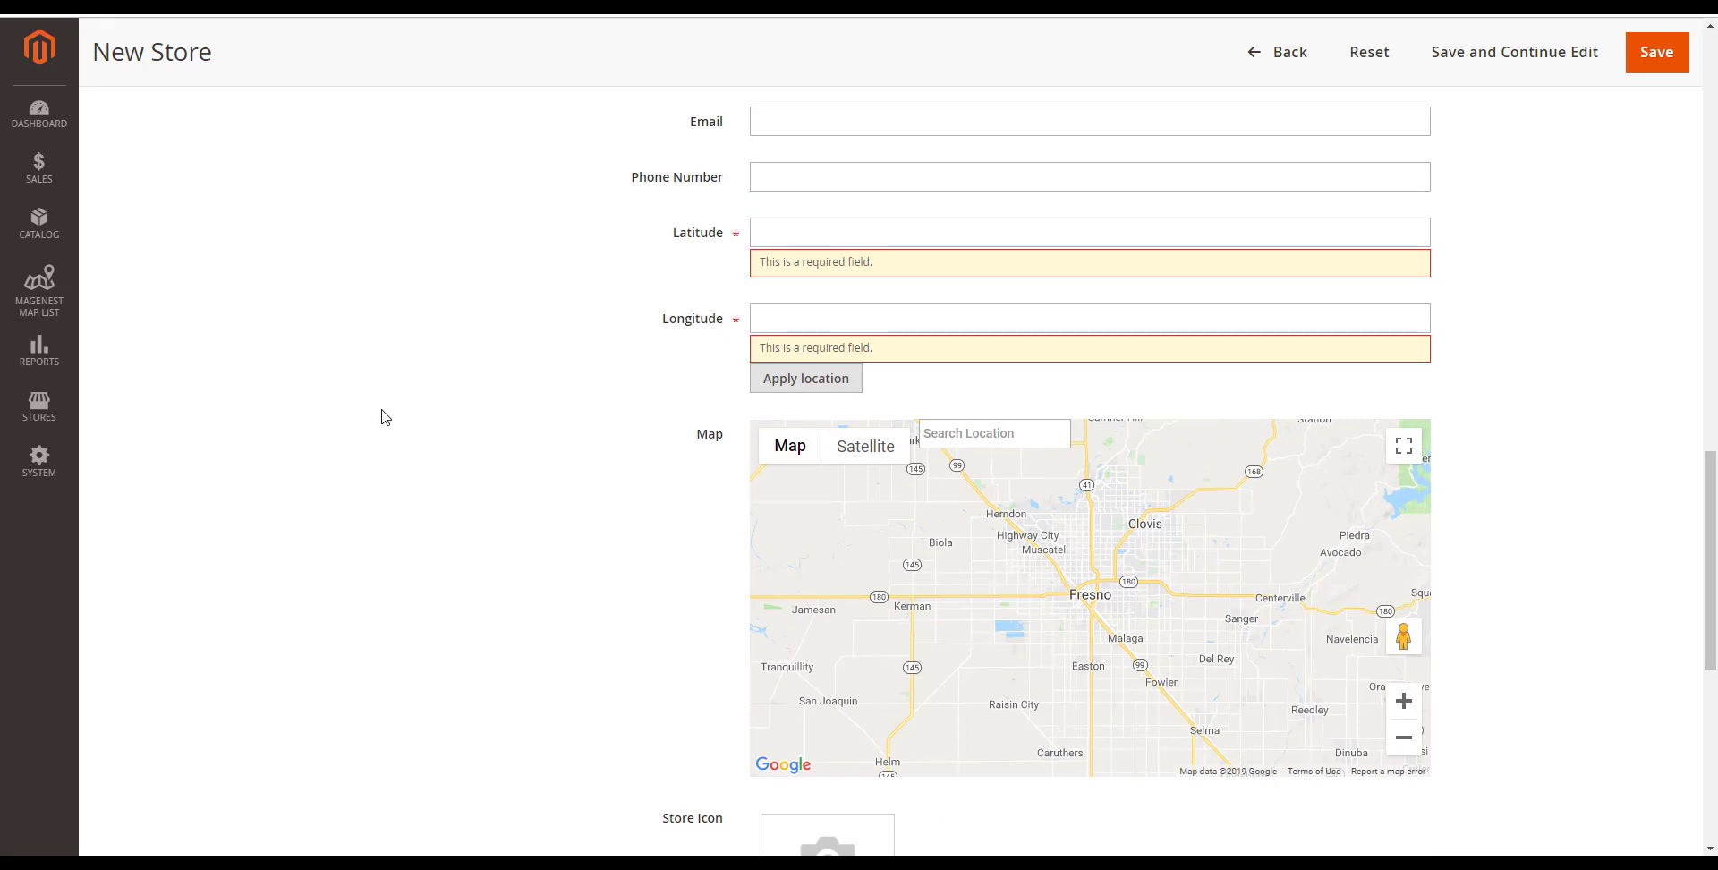
scroll(384, 417, down, 3)
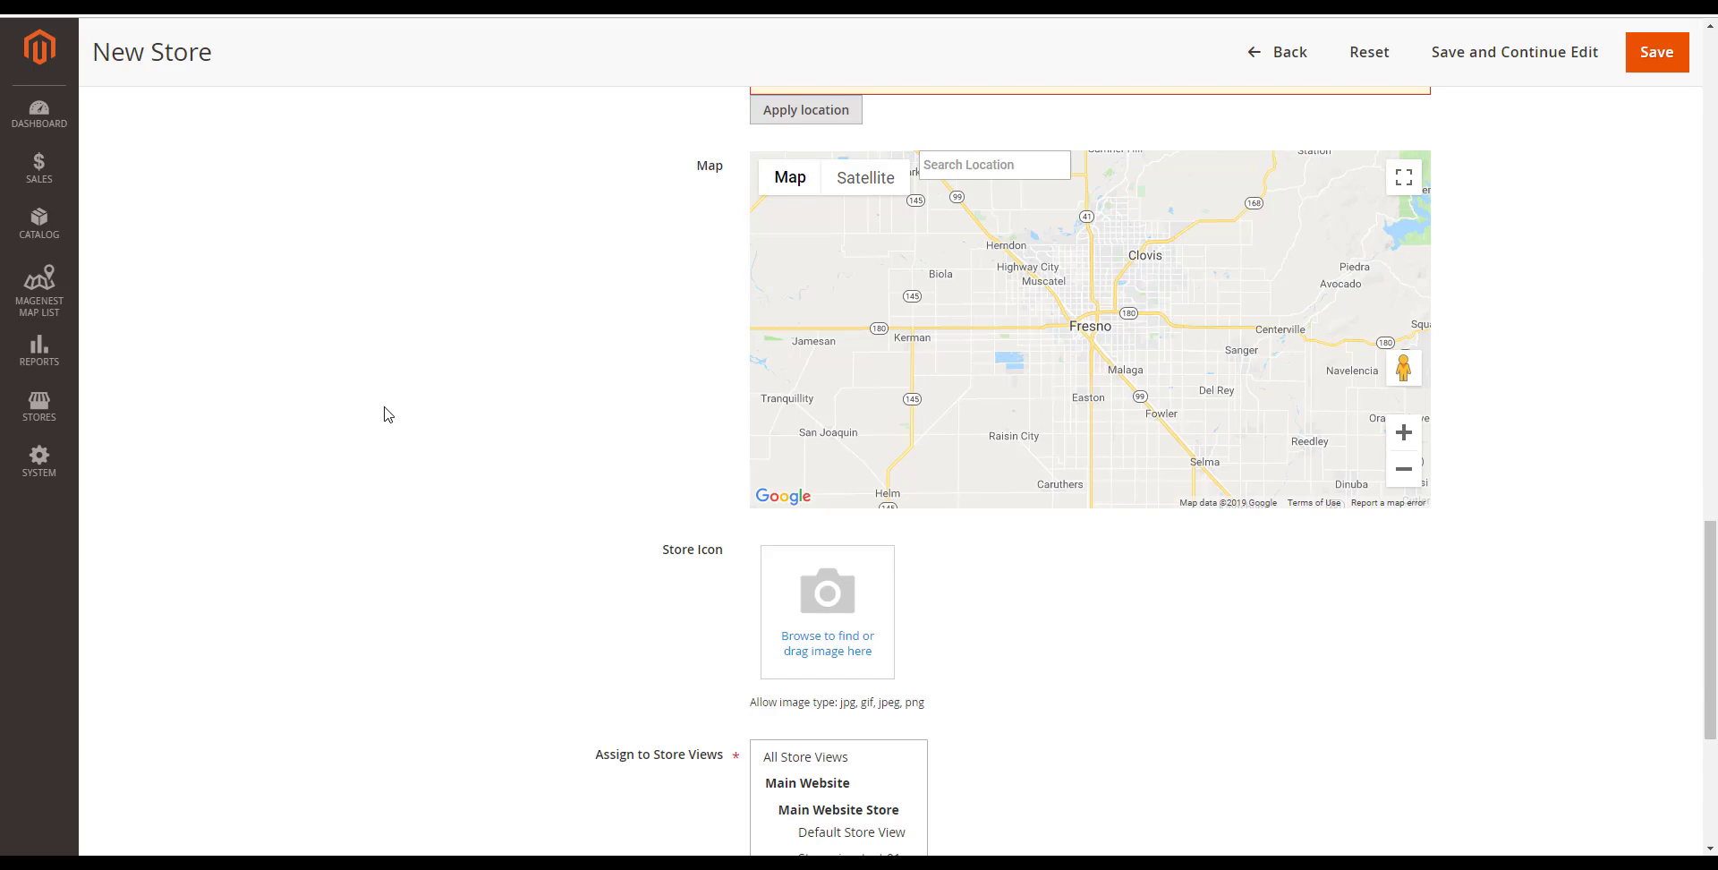
- Check the image types allowed for the store icon and the store views the new store can be assigned to
scroll(384, 419, down, 1)
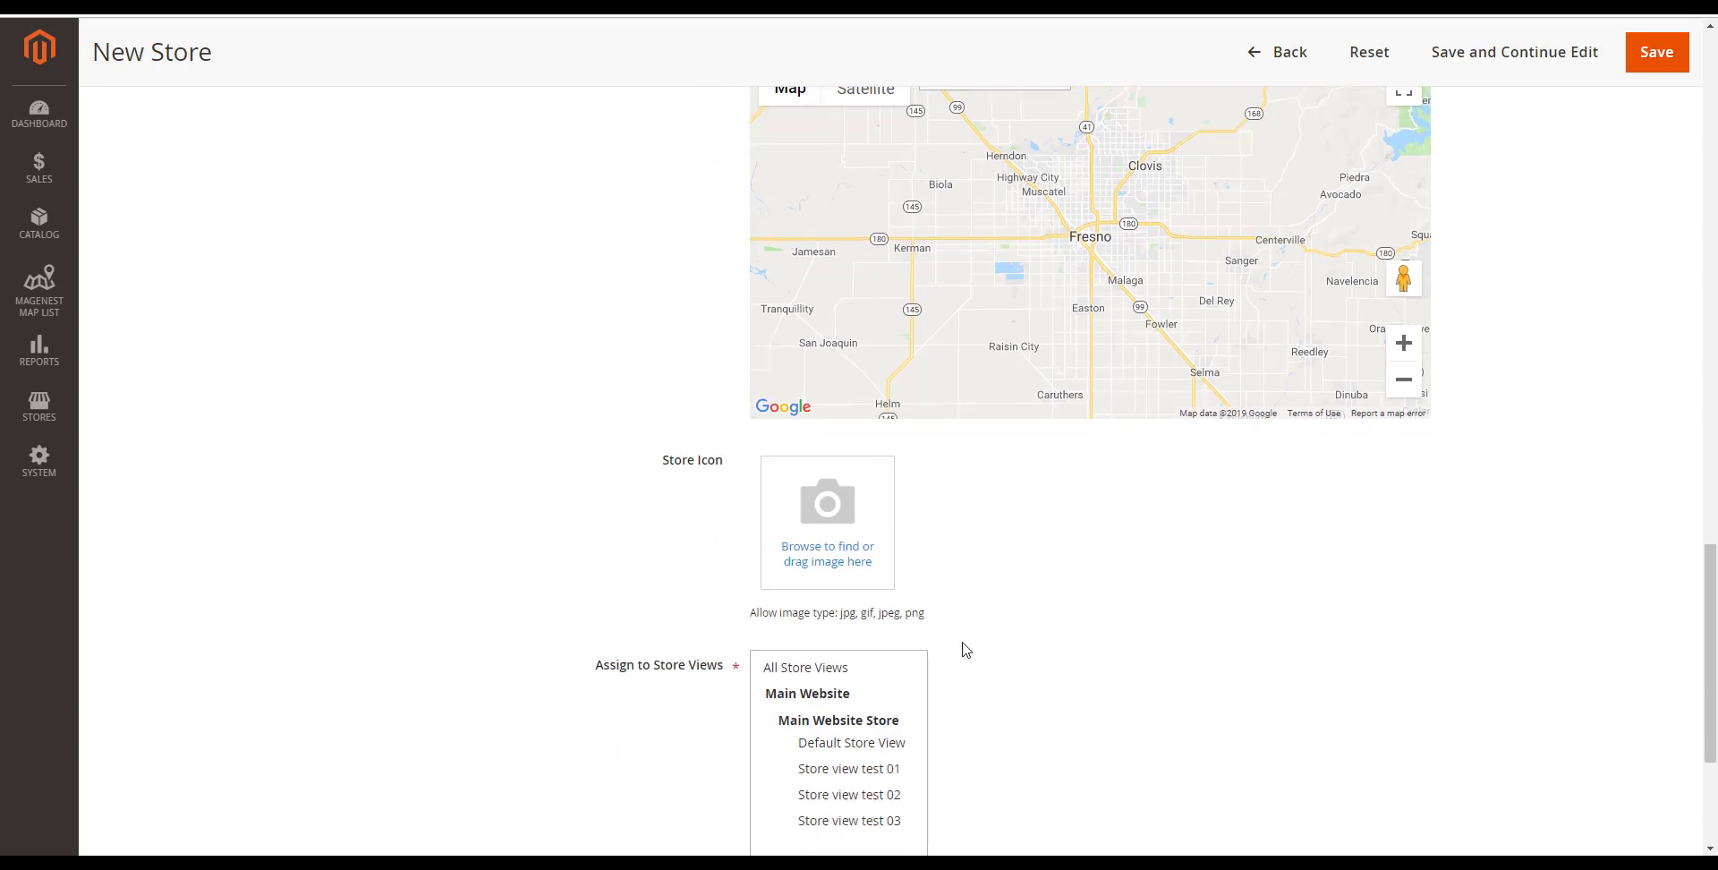
drag(838, 612, 930, 626)
click(967, 609)
scroll(372, 602, up, 15)
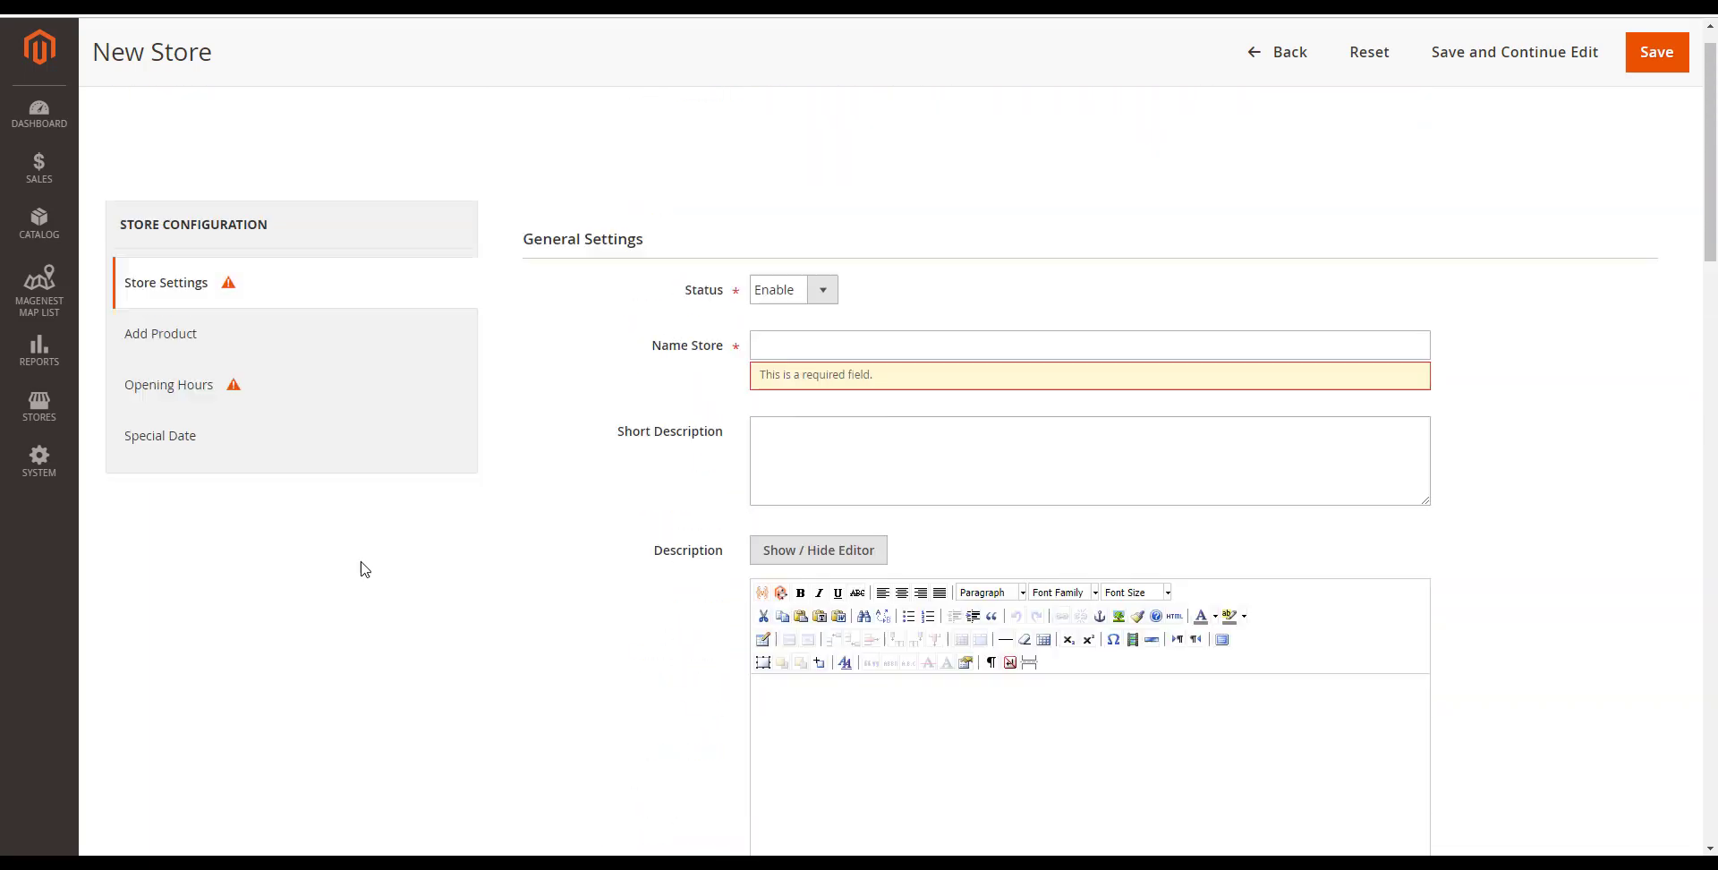
- Review the products that can be added to the store and its opening hours, switching Use Default Hours off and back on
click(147, 379)
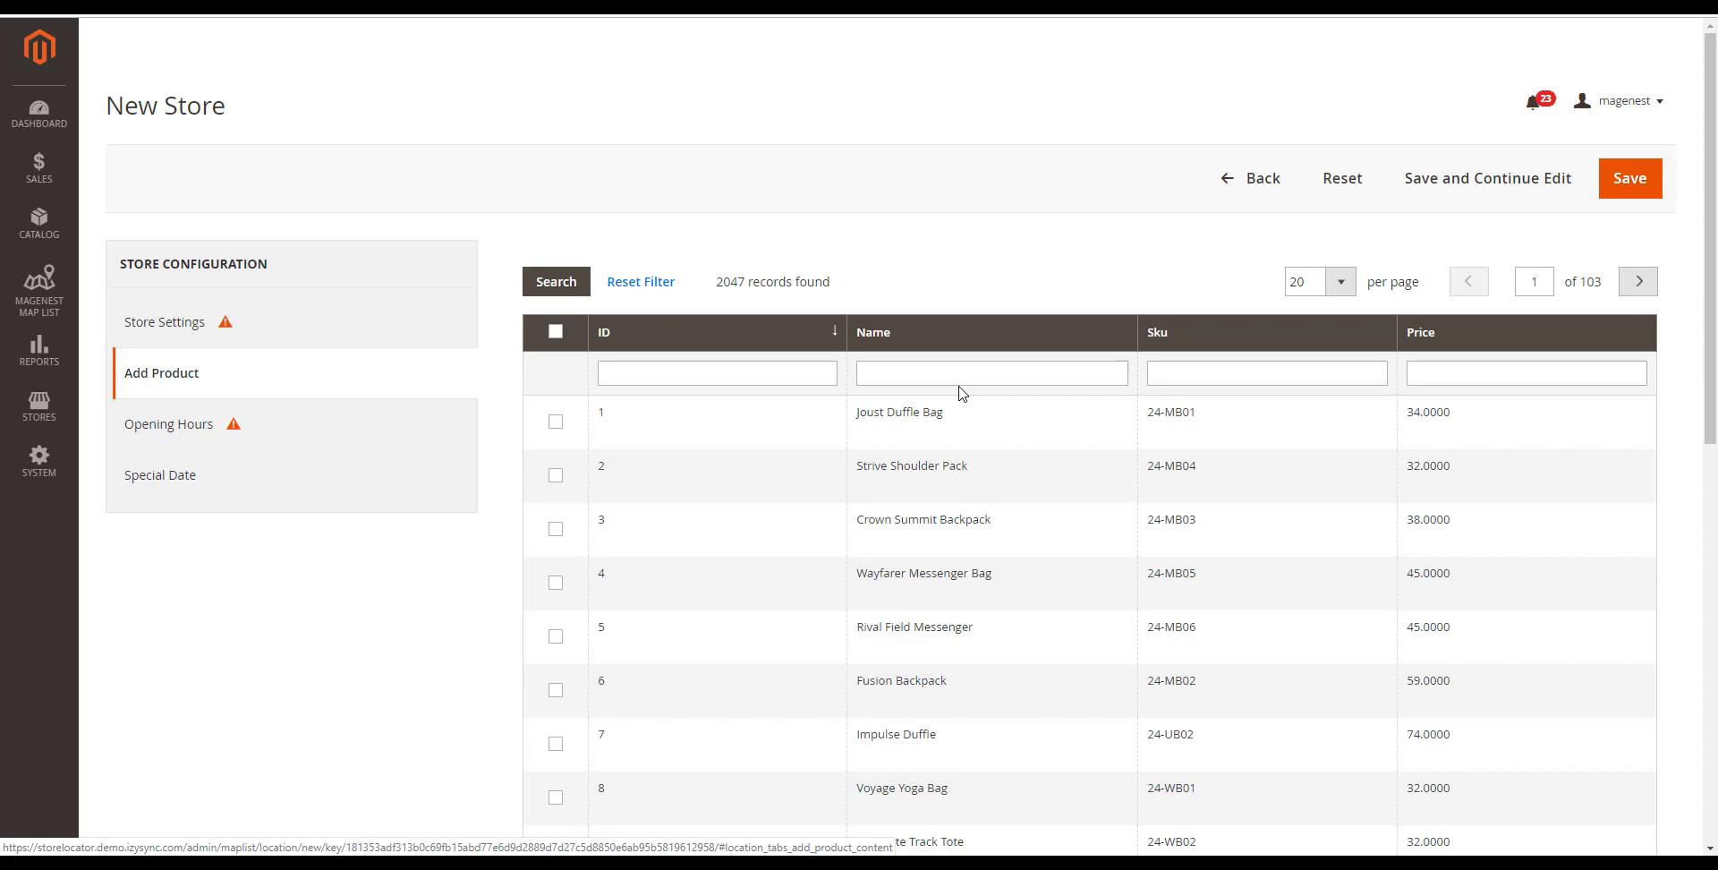
scroll(959, 394, down, 2)
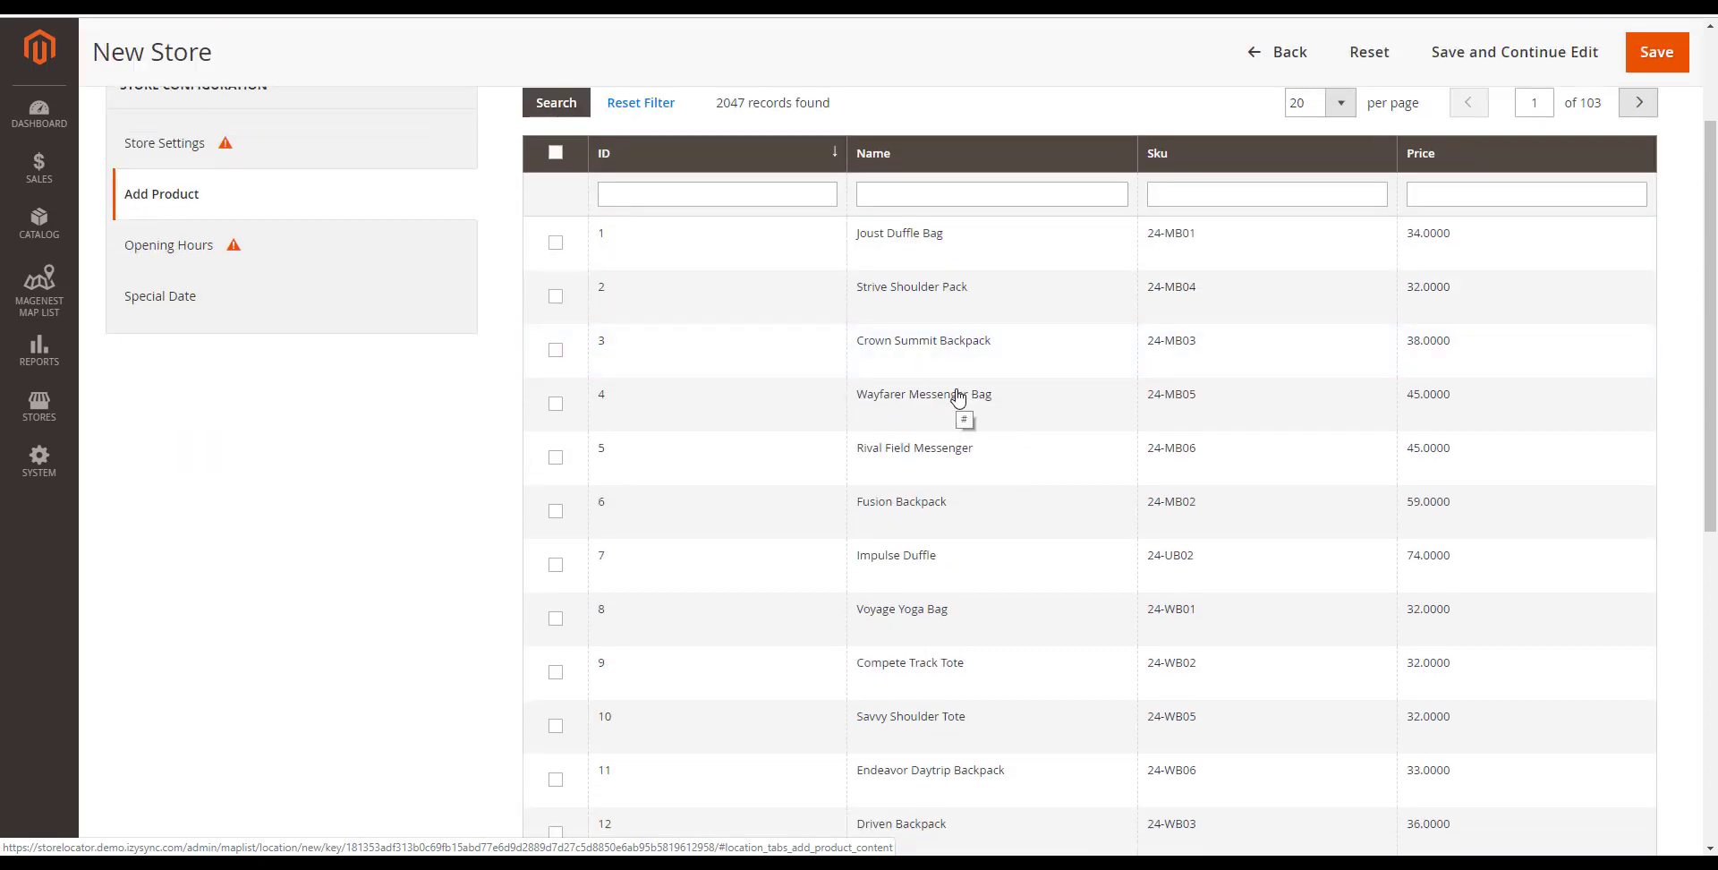
click(339, 251)
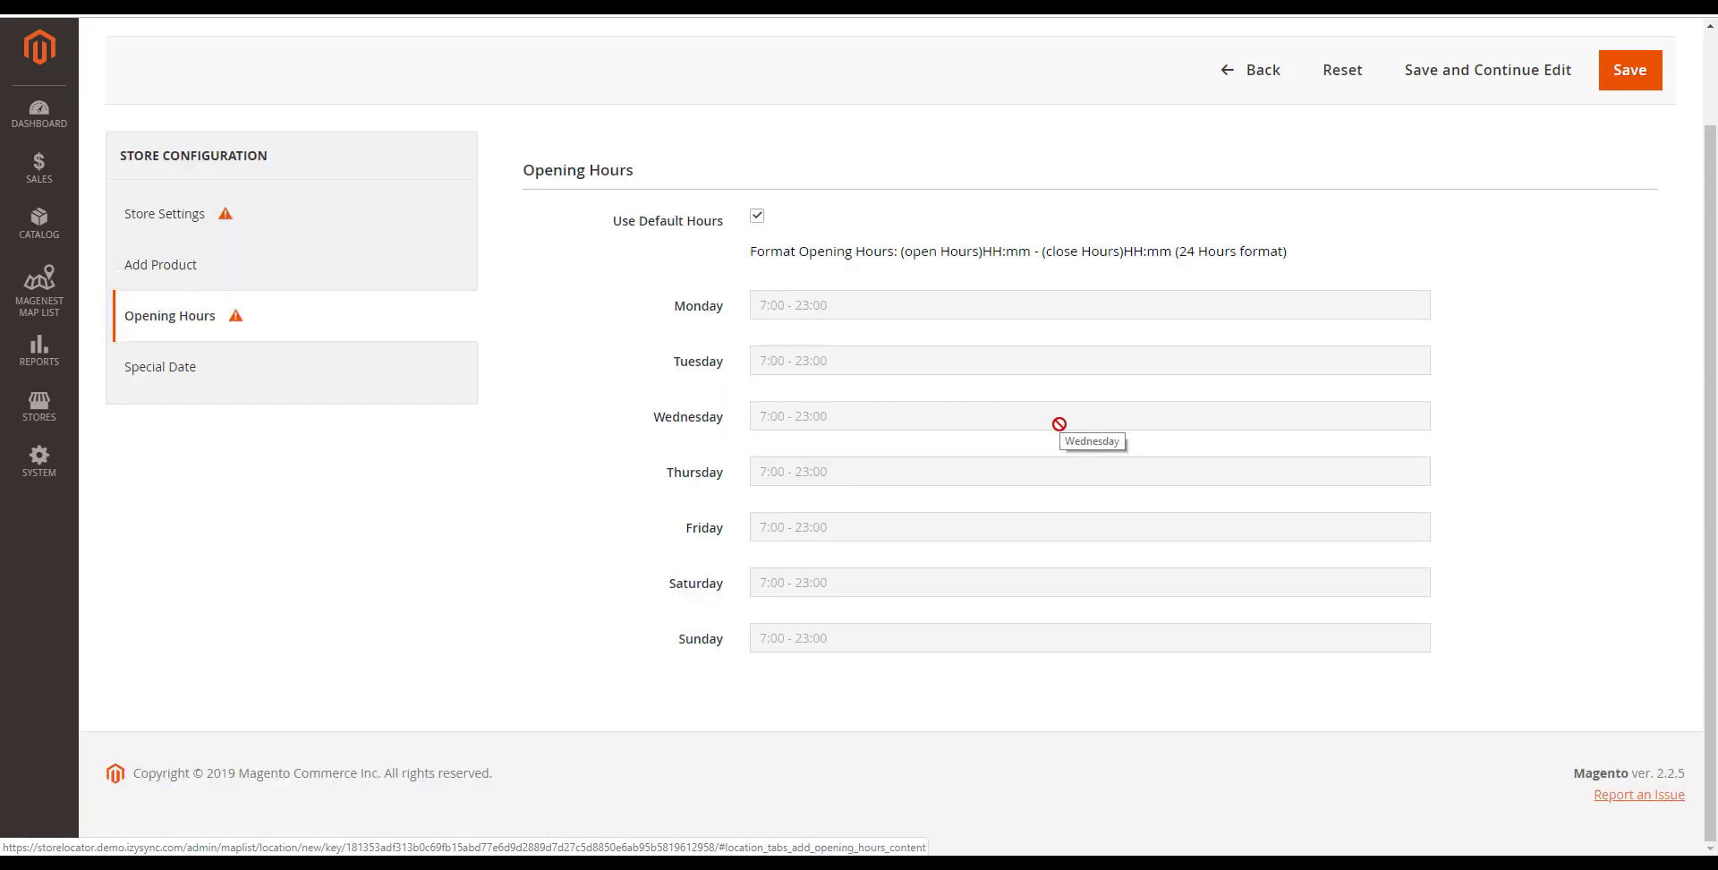
click(759, 221)
click(759, 221)
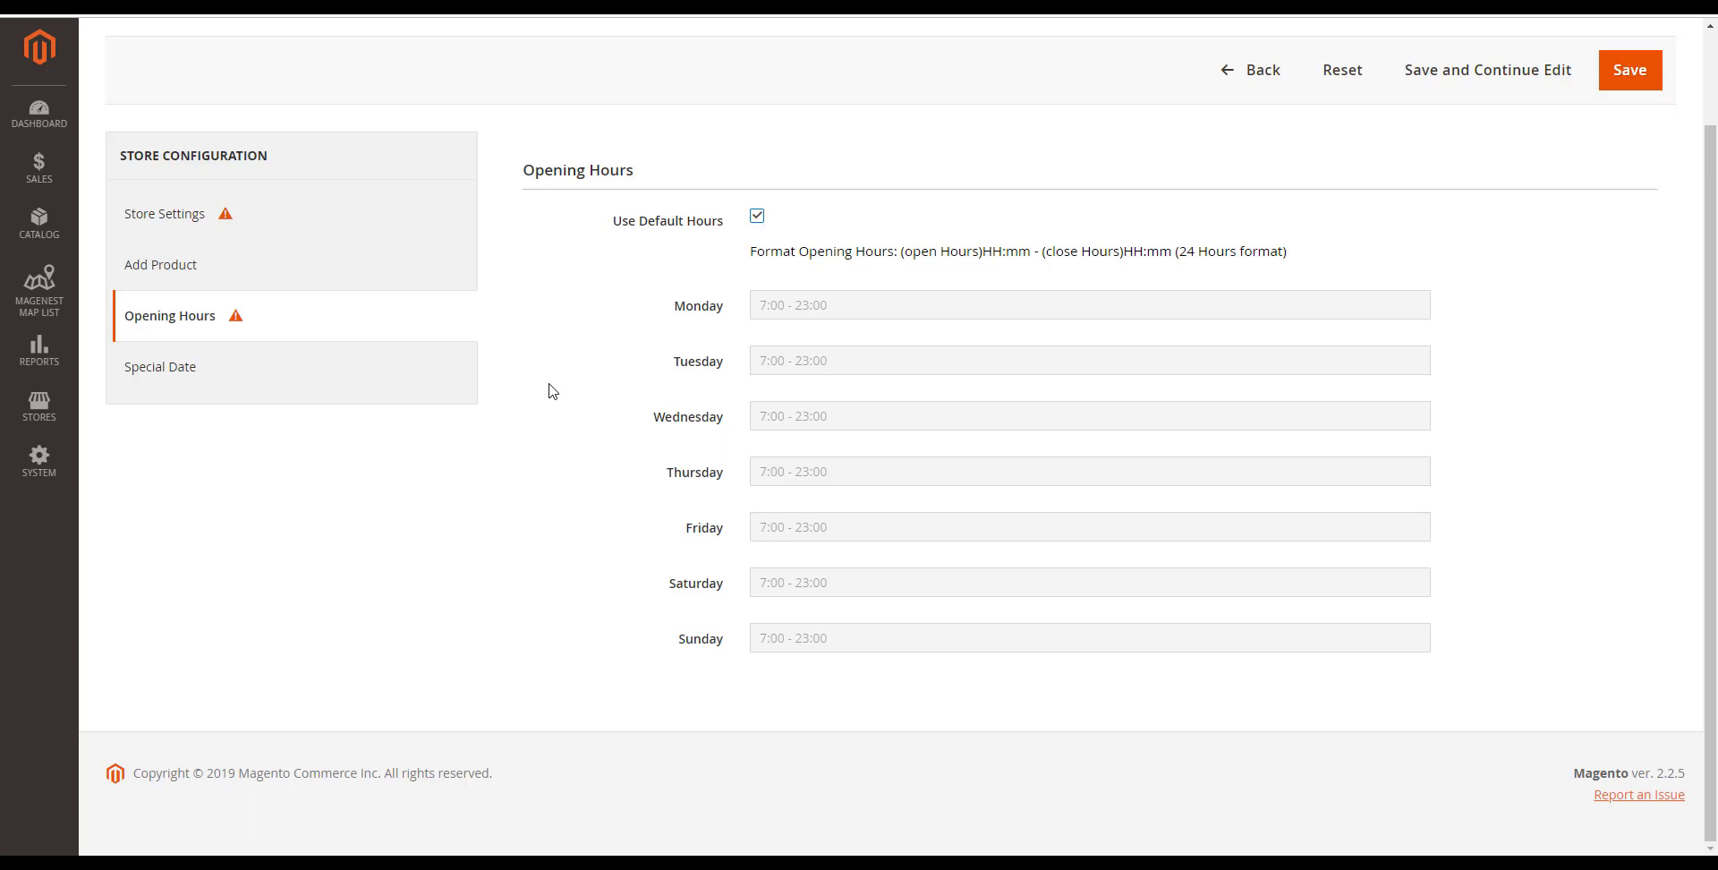
- Add an empty special date row to the store and check its description field and date calendar
click(372, 367)
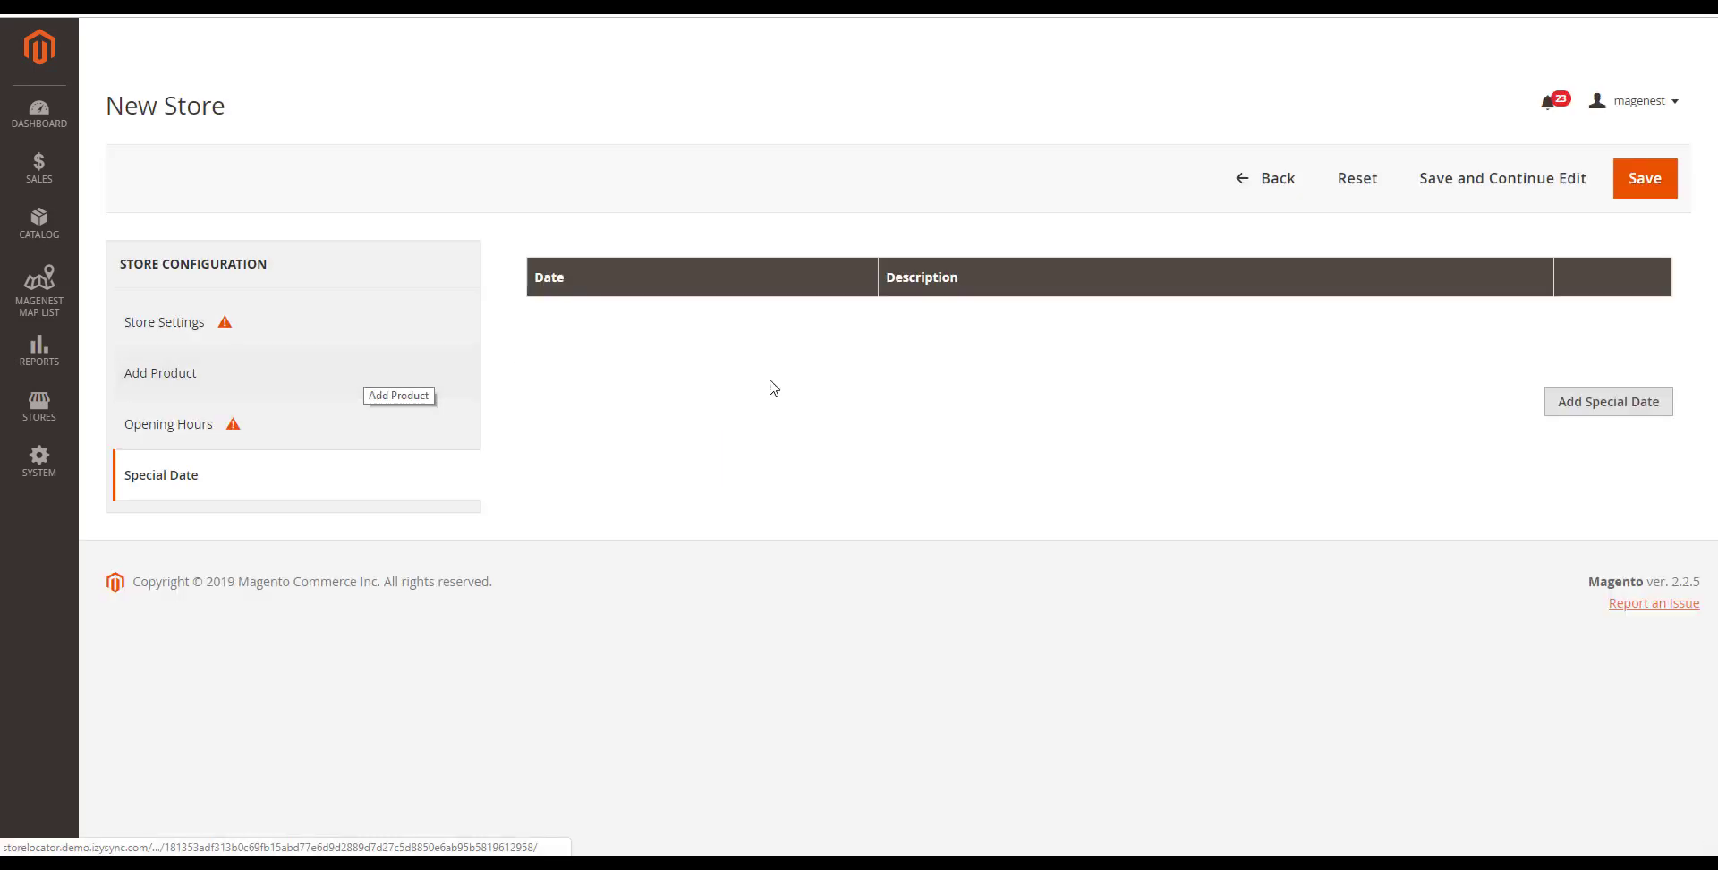
click(1626, 418)
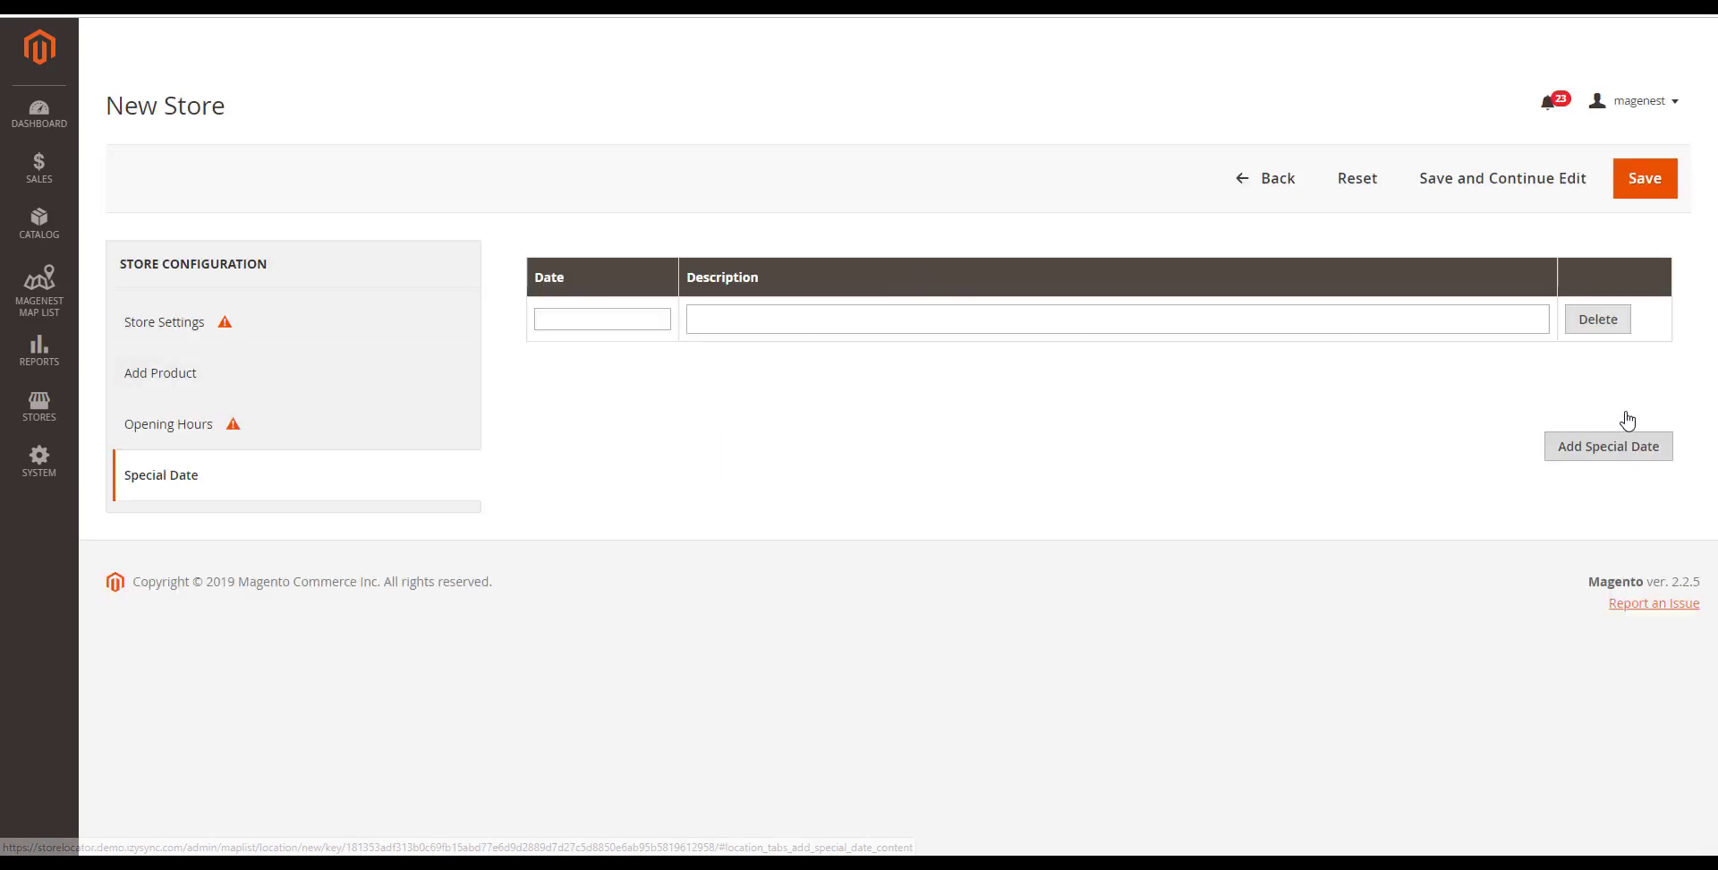
click(952, 329)
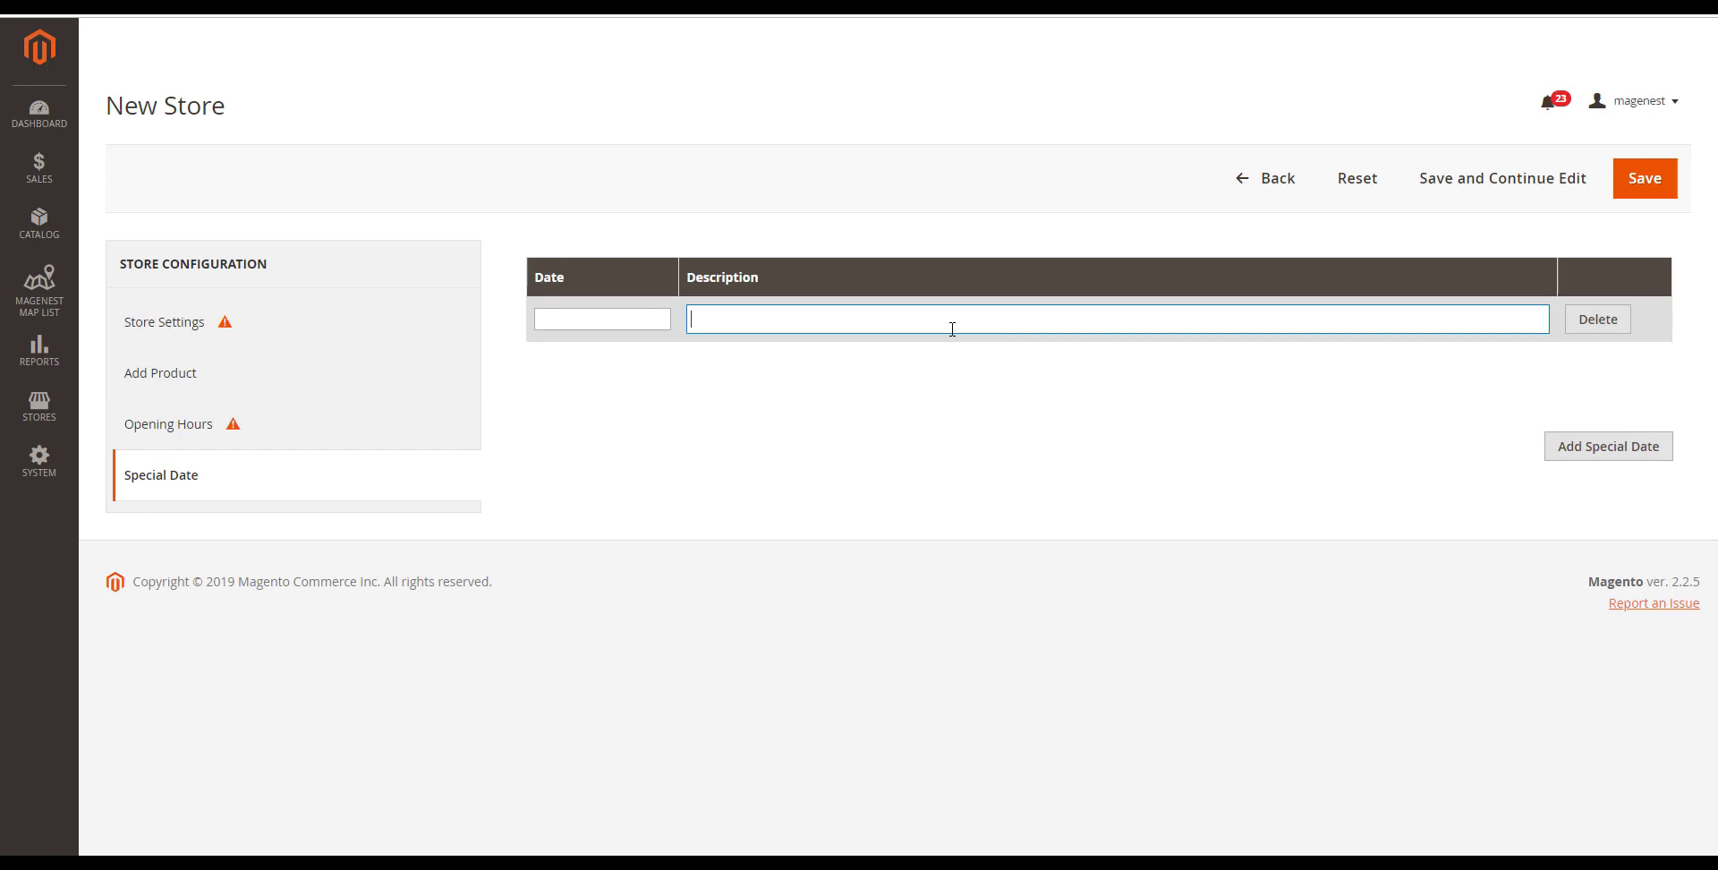
click(593, 320)
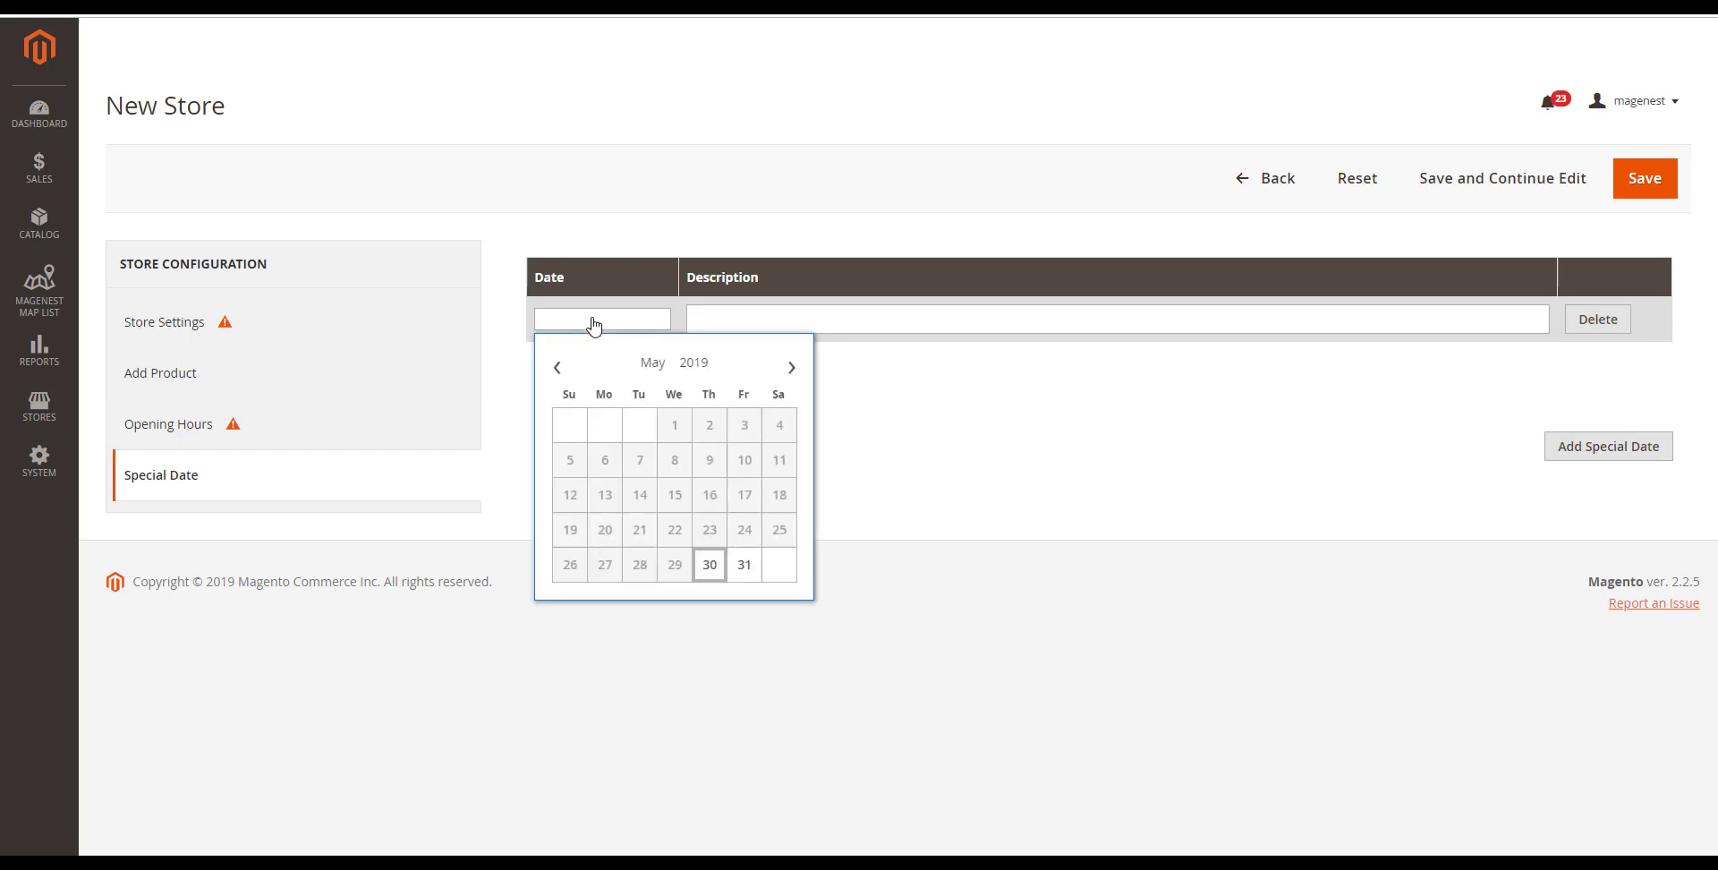
click(1058, 328)
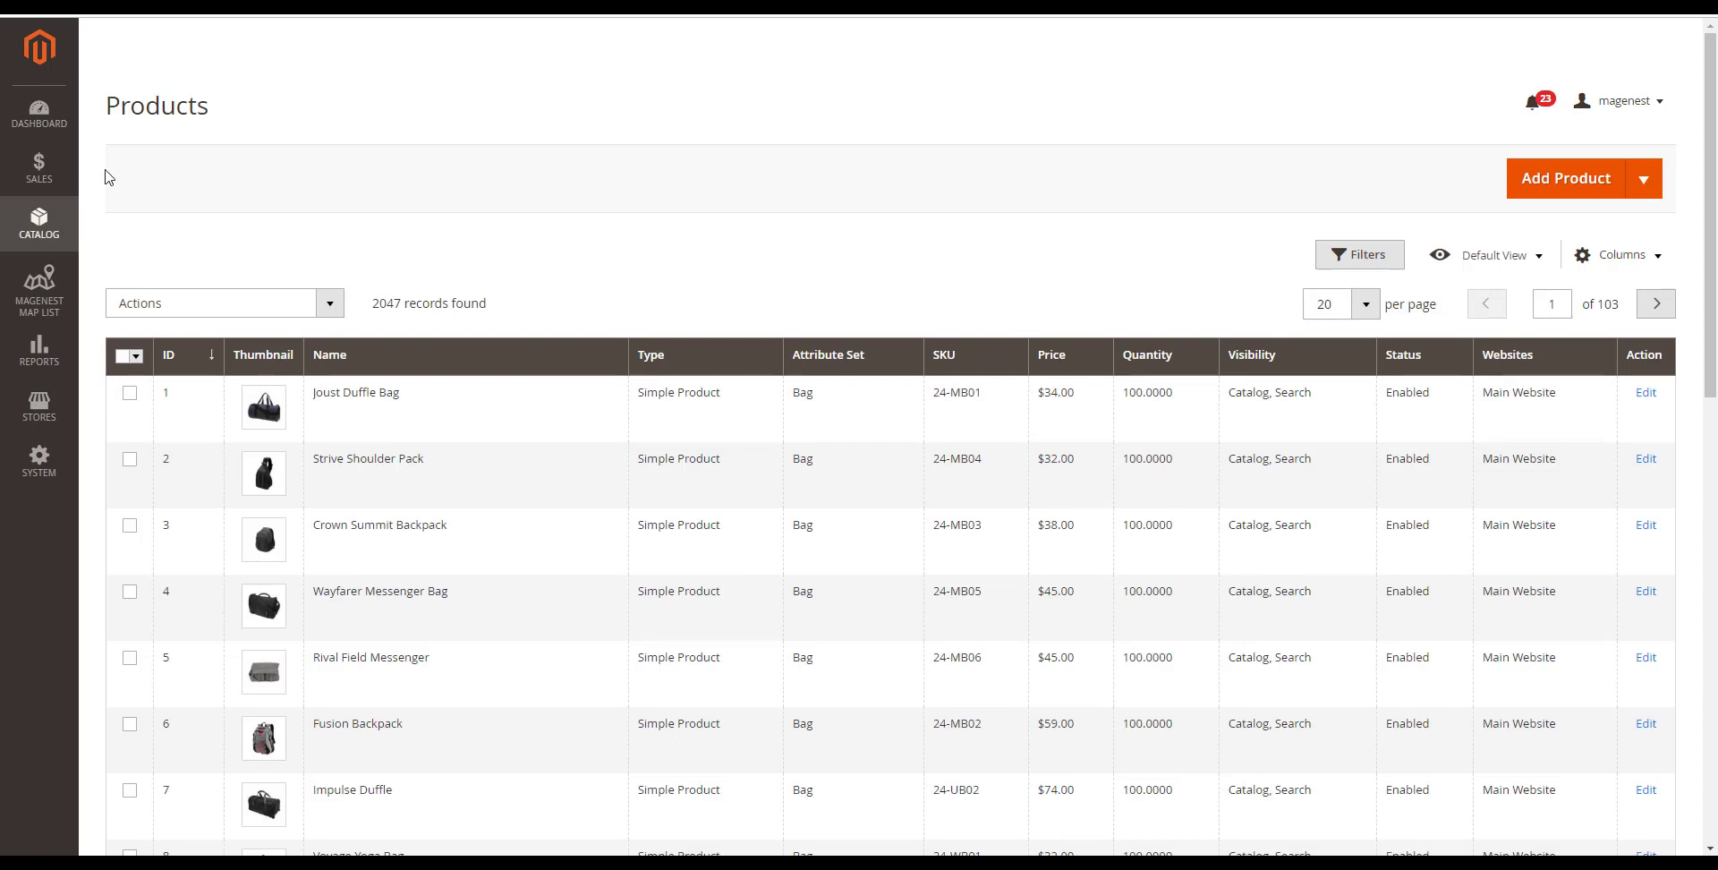
- Start a new product from the catalog's product list and look over its form fields
click(36, 219)
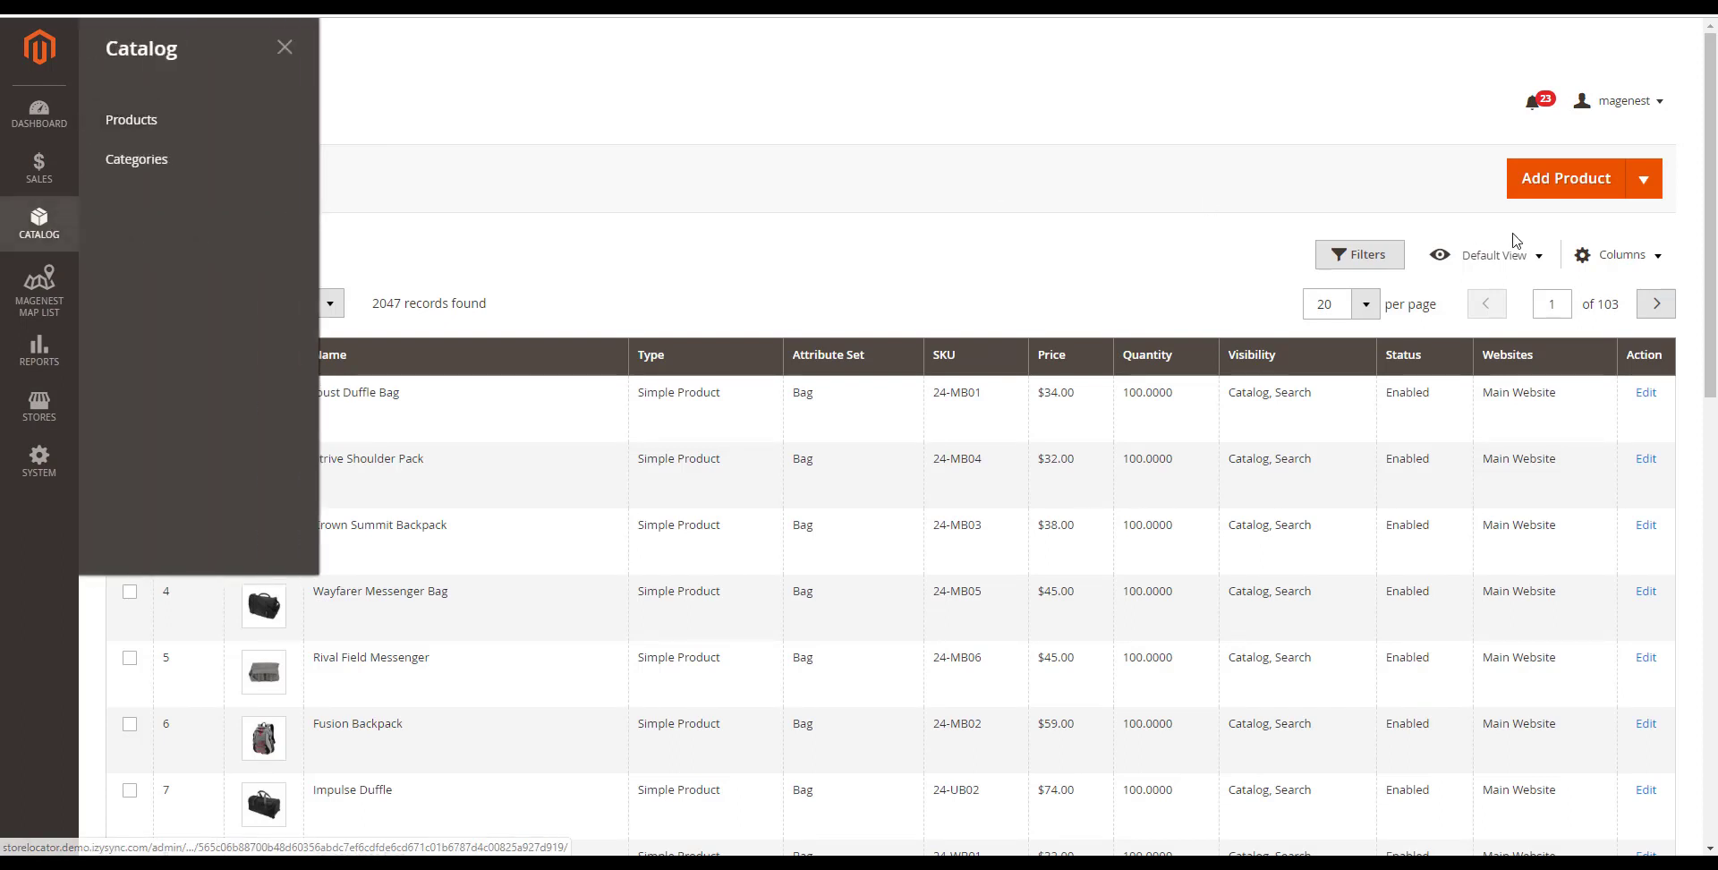
click(1552, 189)
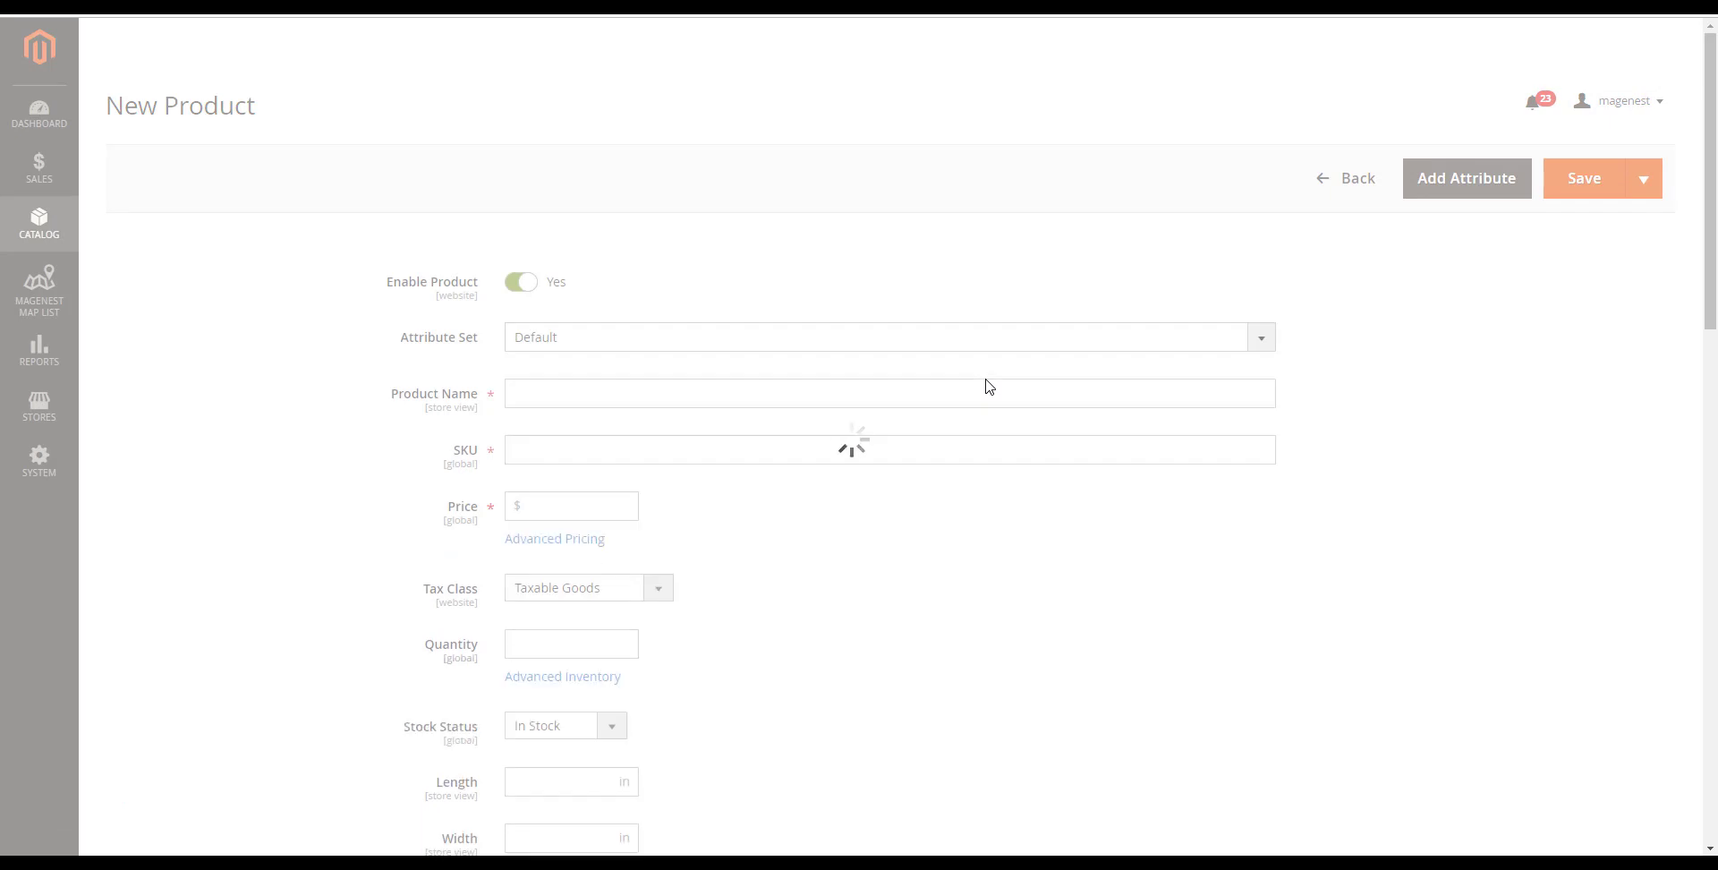
scroll(987, 381, down, 2)
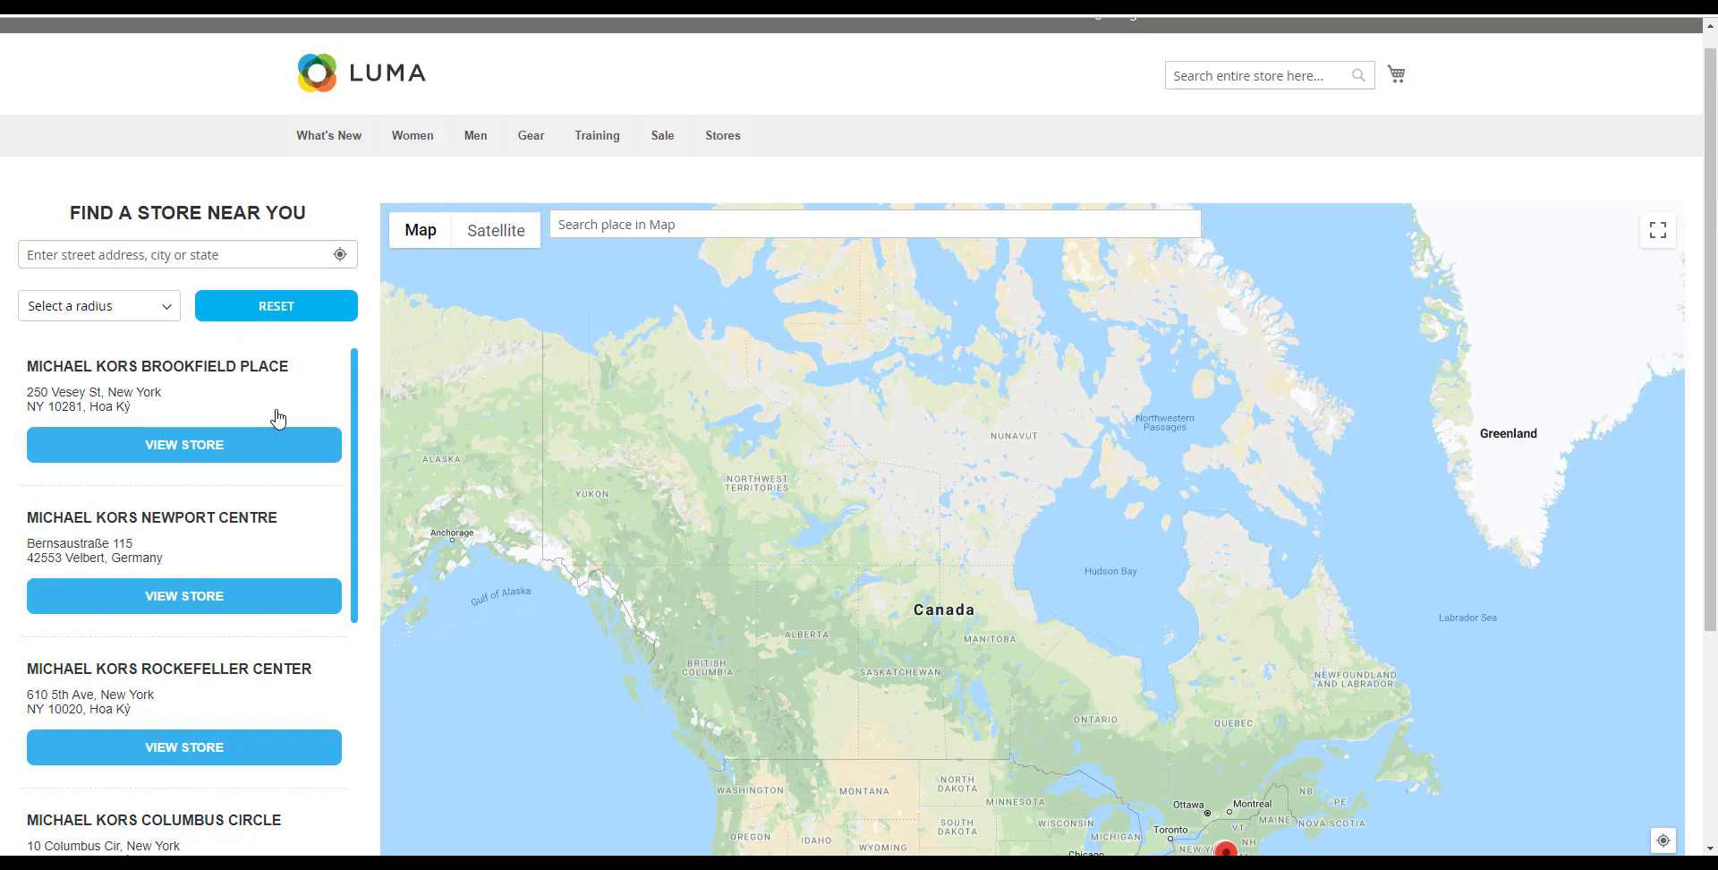
- Browse the full list of stores on the Luma storefront's store finder page
scroll(355, 443, down, 1)
scroll(355, 442, up, 1)
scroll(137, 442, down, 4)
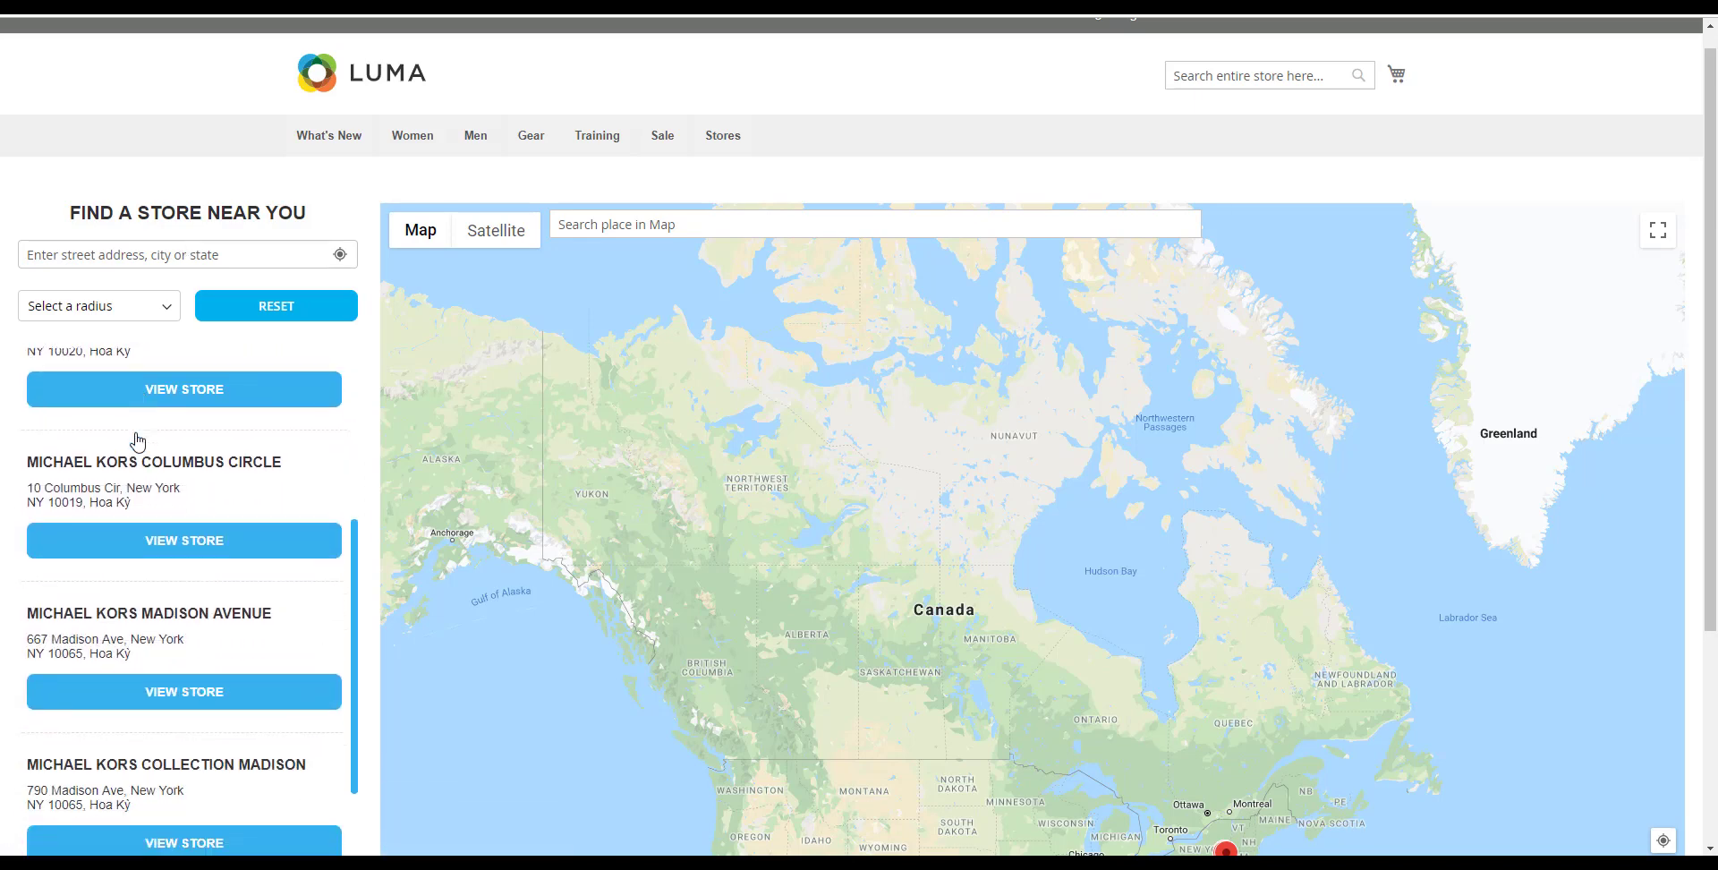
scroll(138, 442, down, 3)
scroll(138, 442, up, 7)
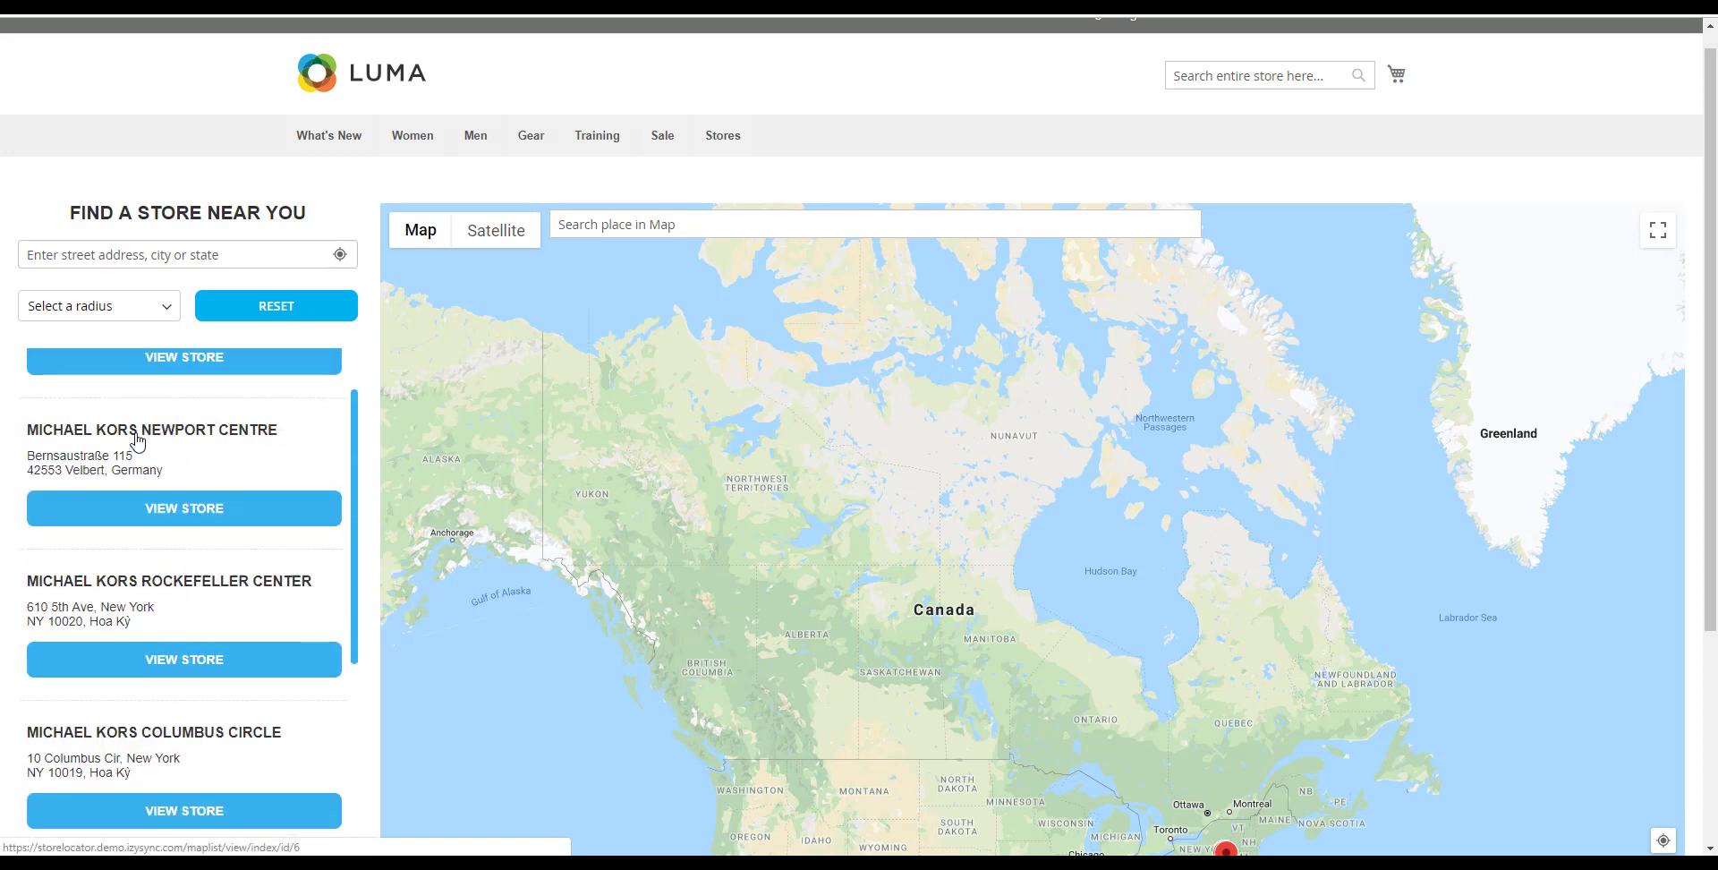
- Find stores near New York, NY, USA in the store finder
click(150, 257)
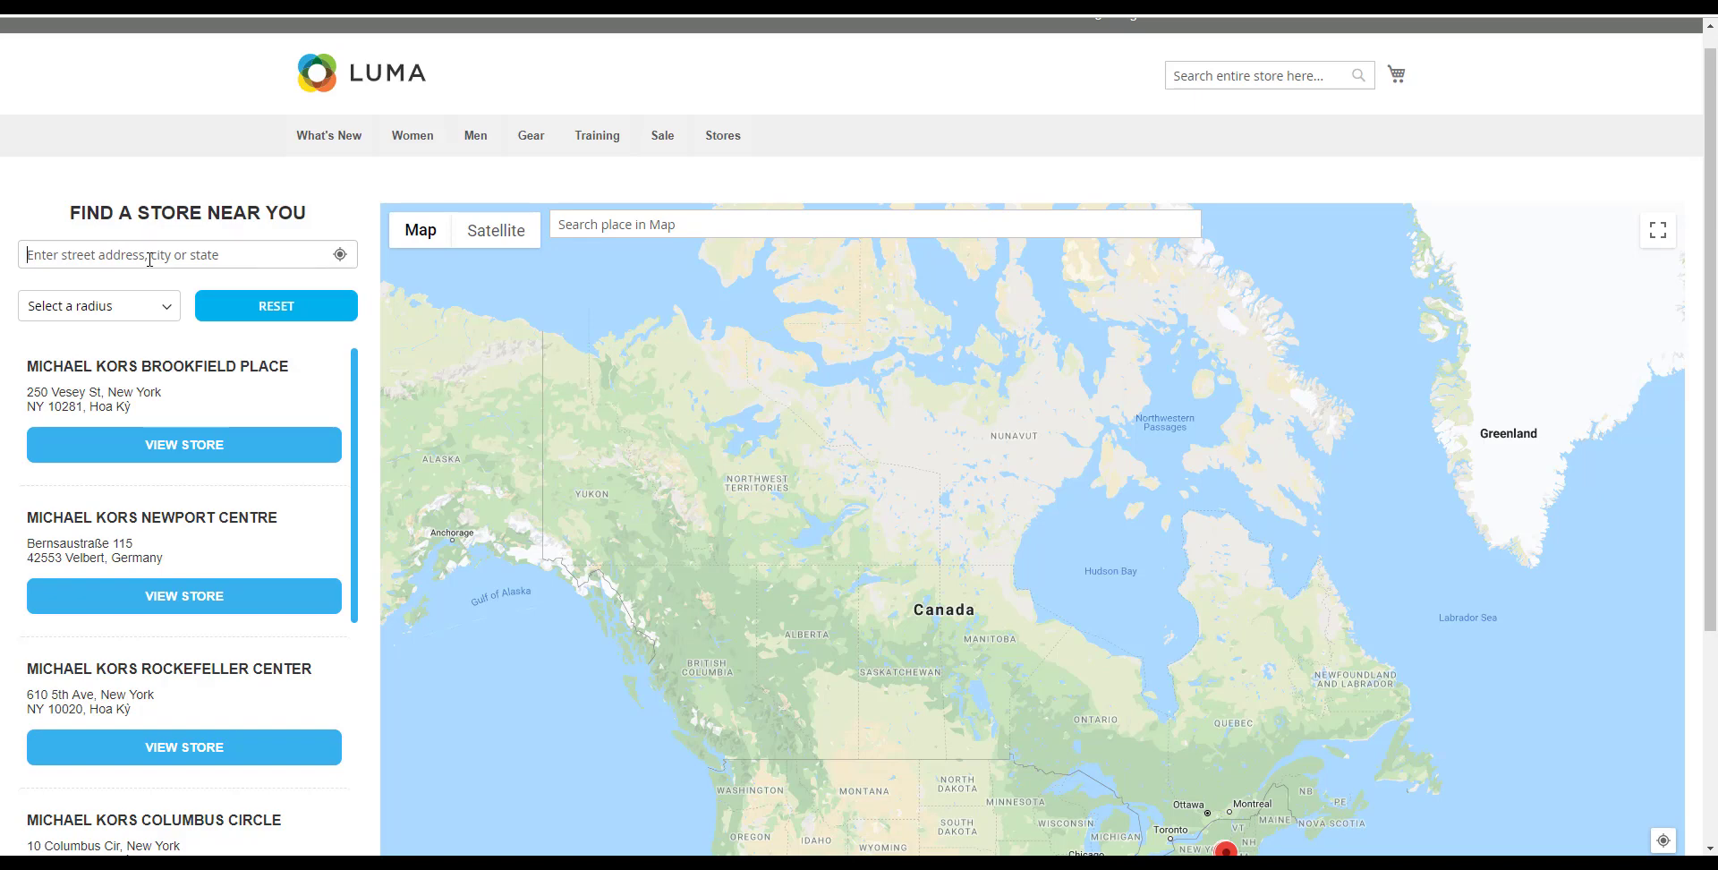
text(new)
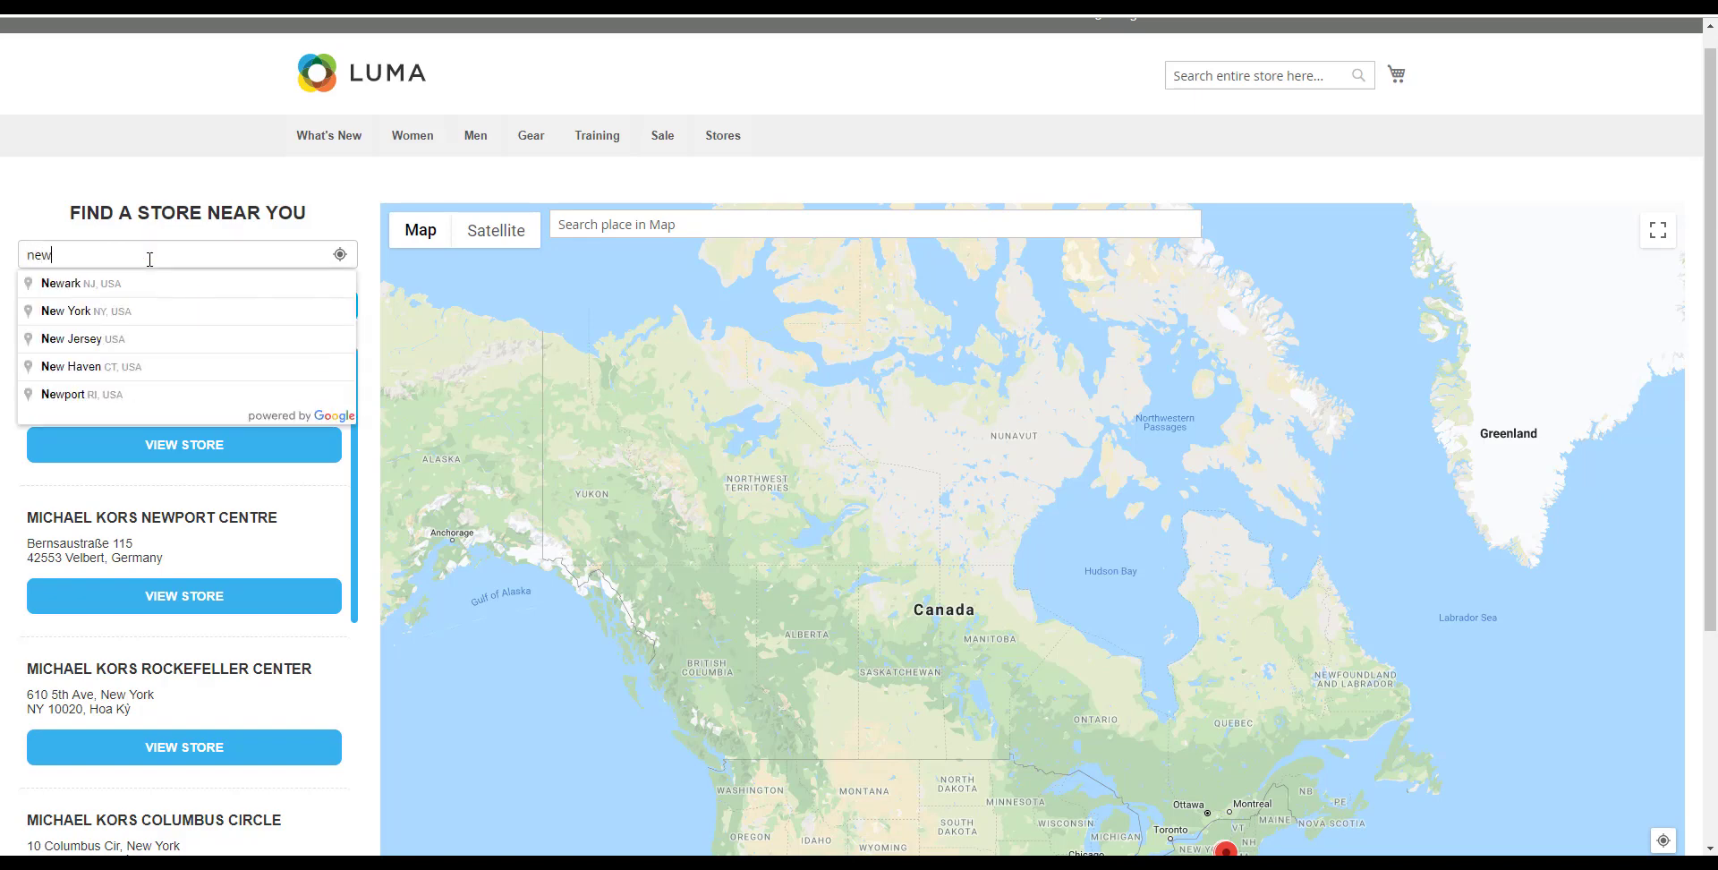
click(143, 310)
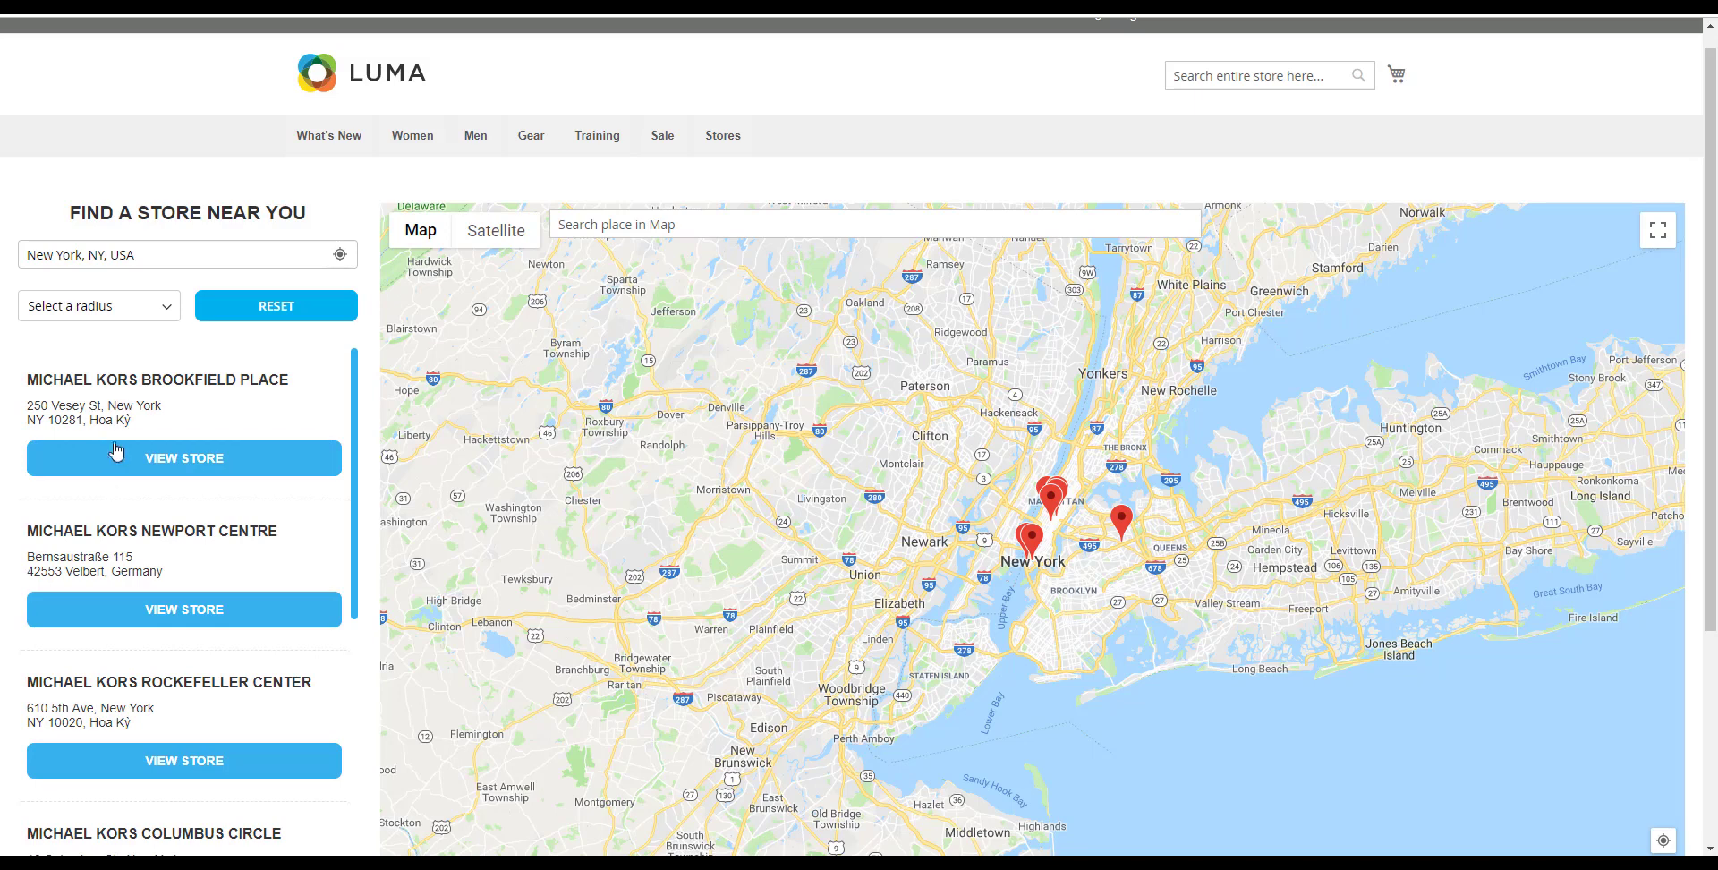
scroll(164, 569, down, 1)
scroll(164, 564, up, 1)
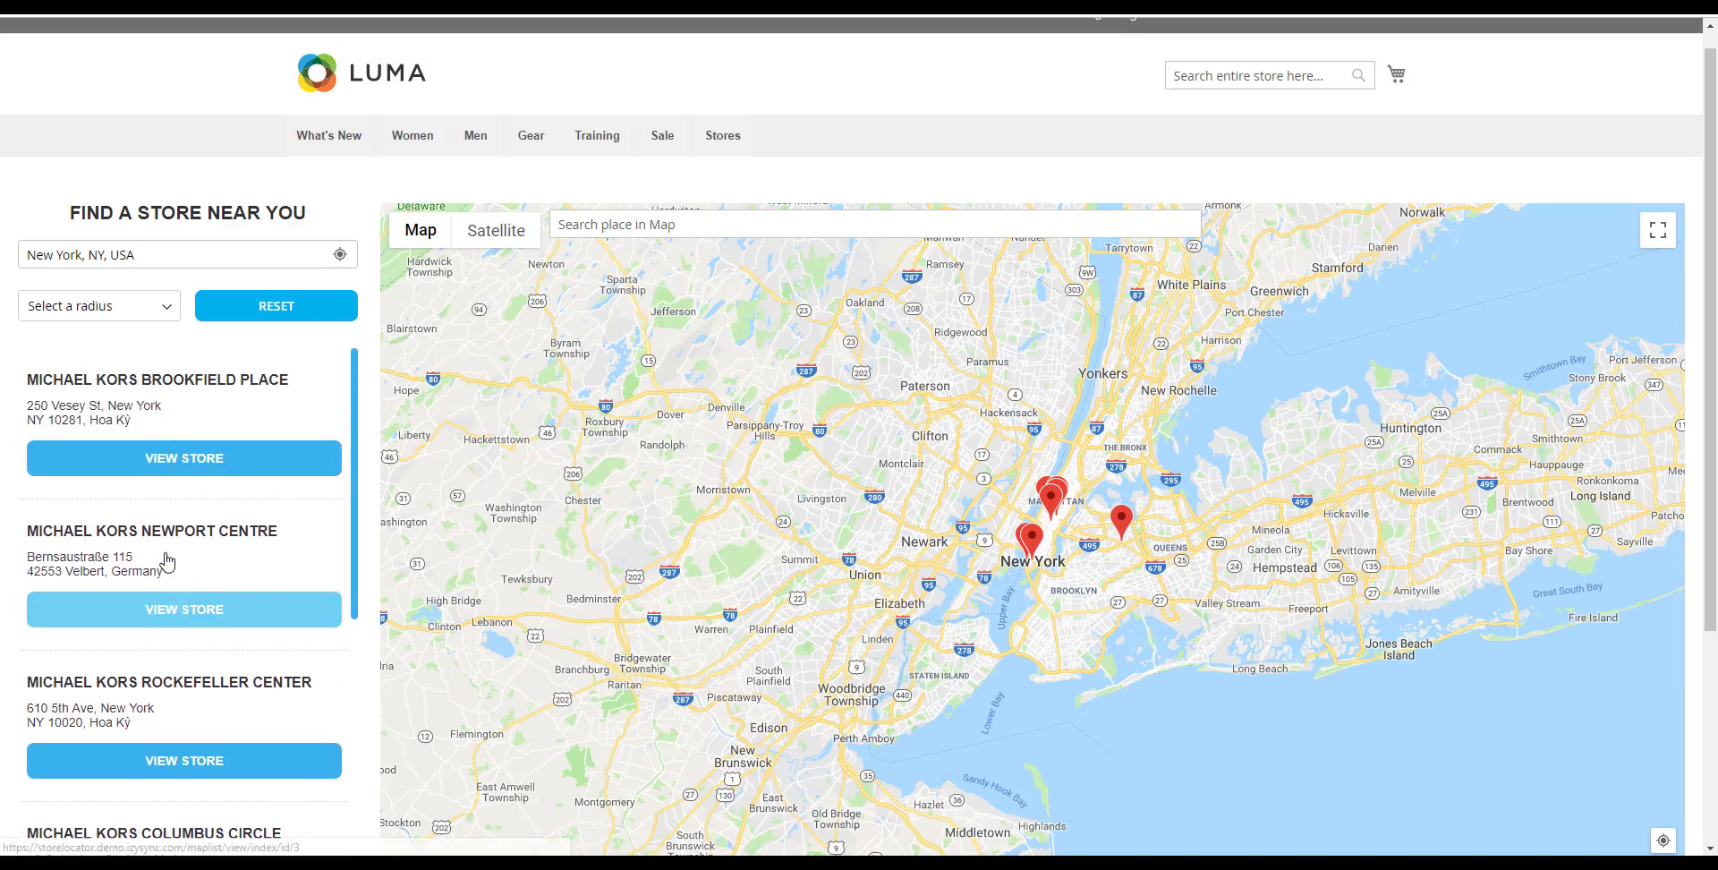
- View the Michael Kors Brookfield Place store page, examining its details, opening hours, special date, map and About section
click(177, 473)
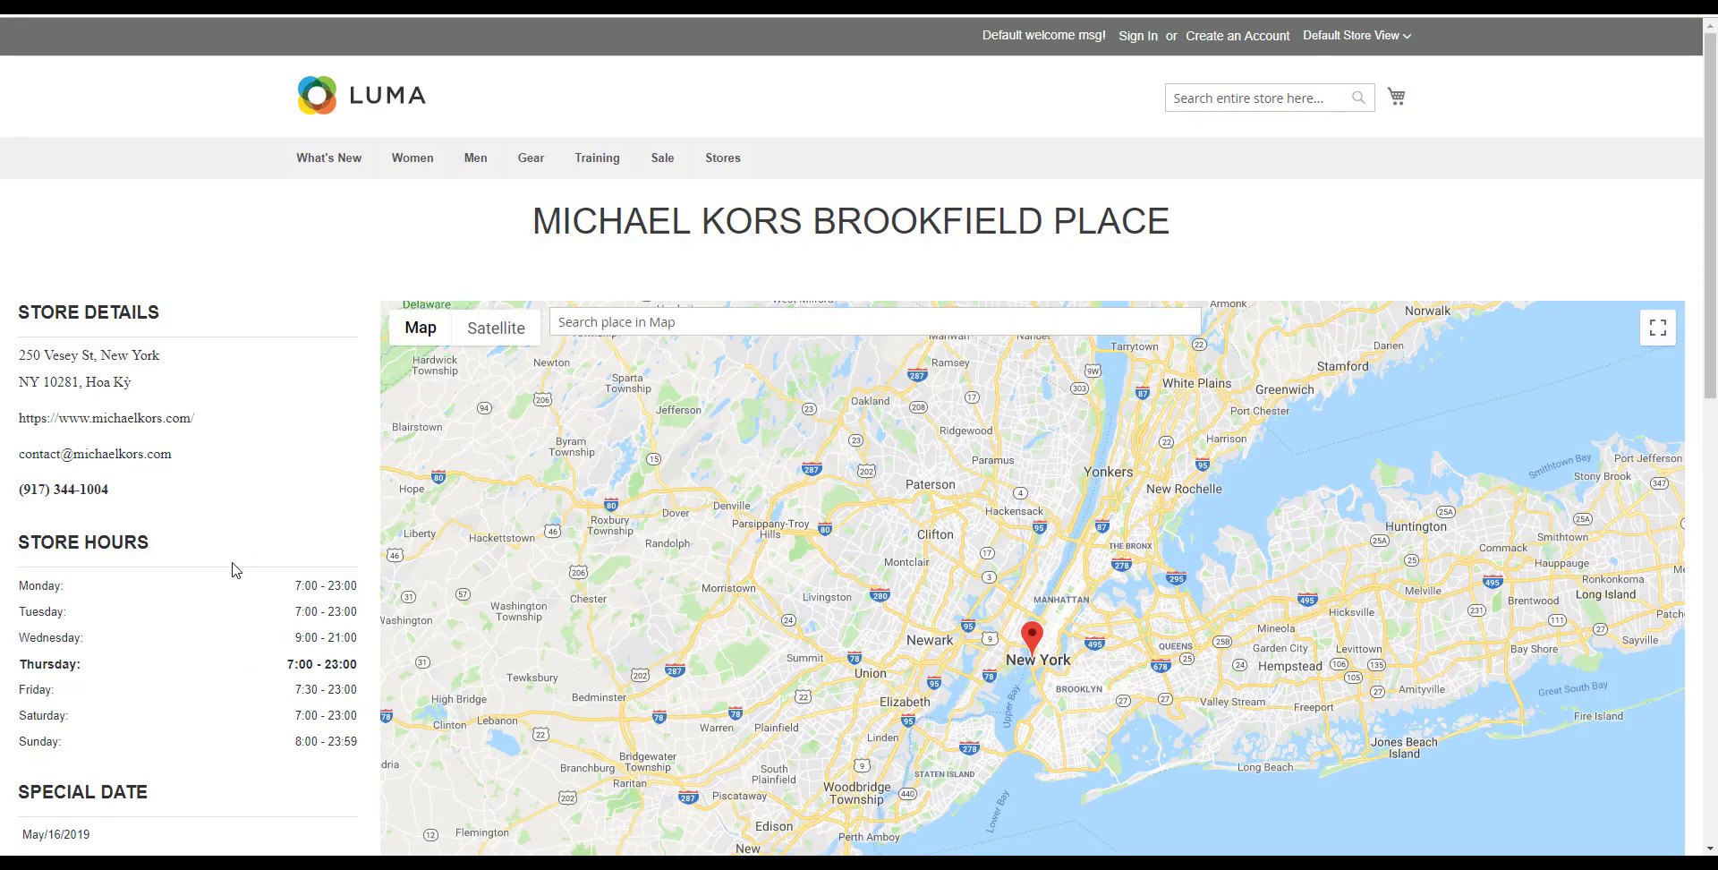
scroll(231, 569, down, 2)
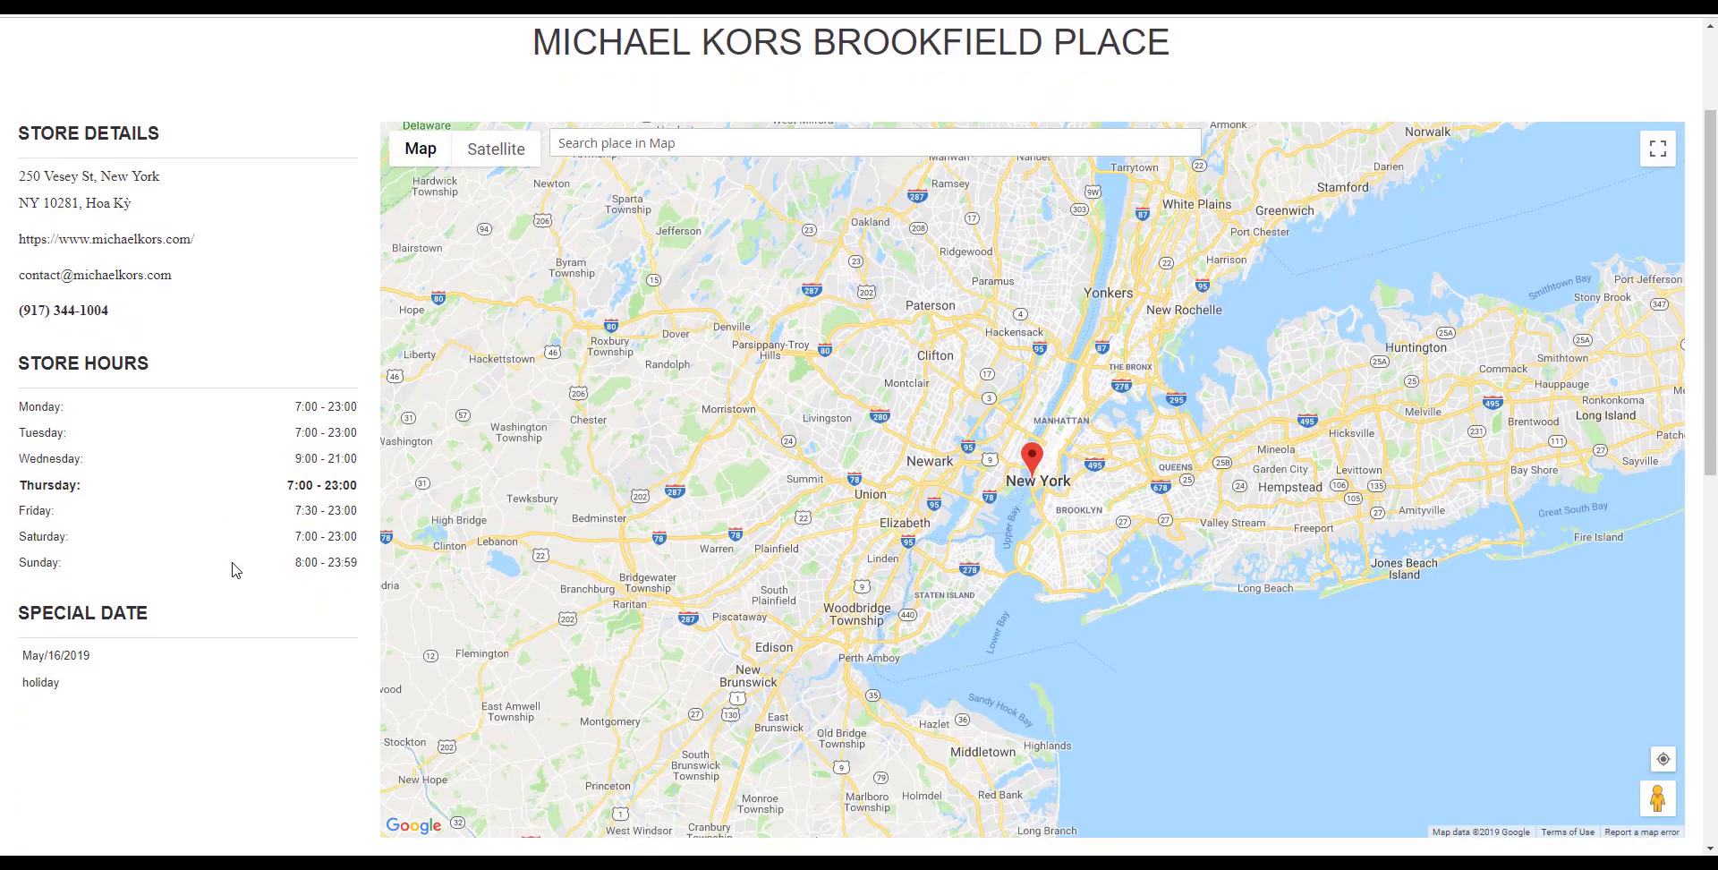
scroll(231, 569, down, 2)
scroll(231, 569, up, 2)
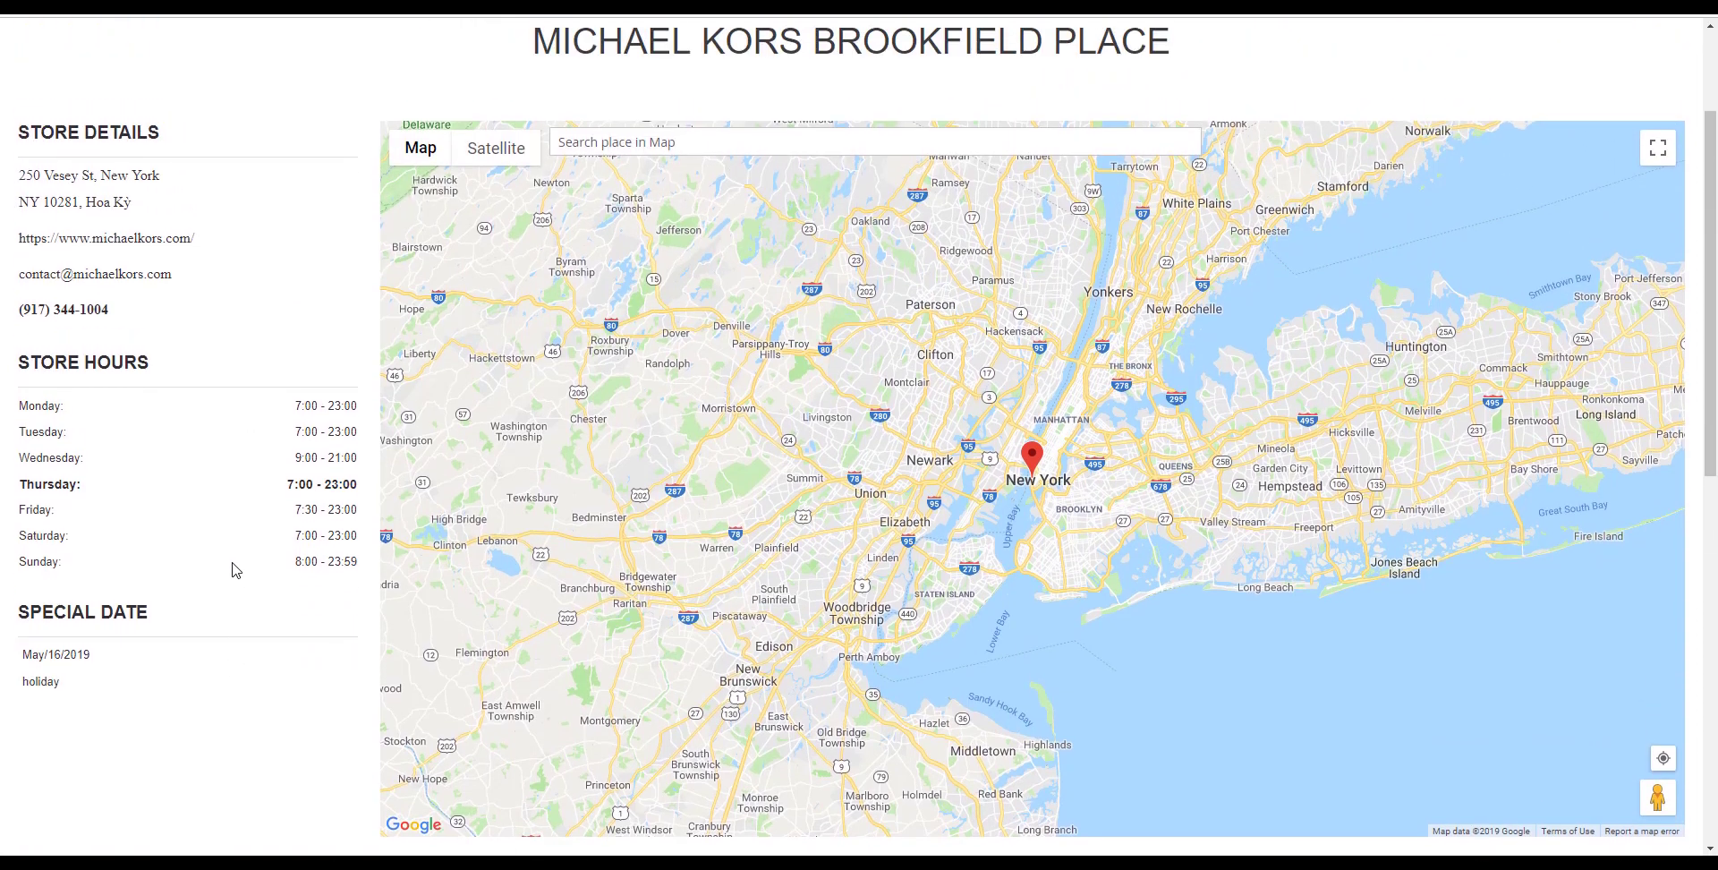
scroll(235, 568, up, 1)
scroll(235, 569, down, 1)
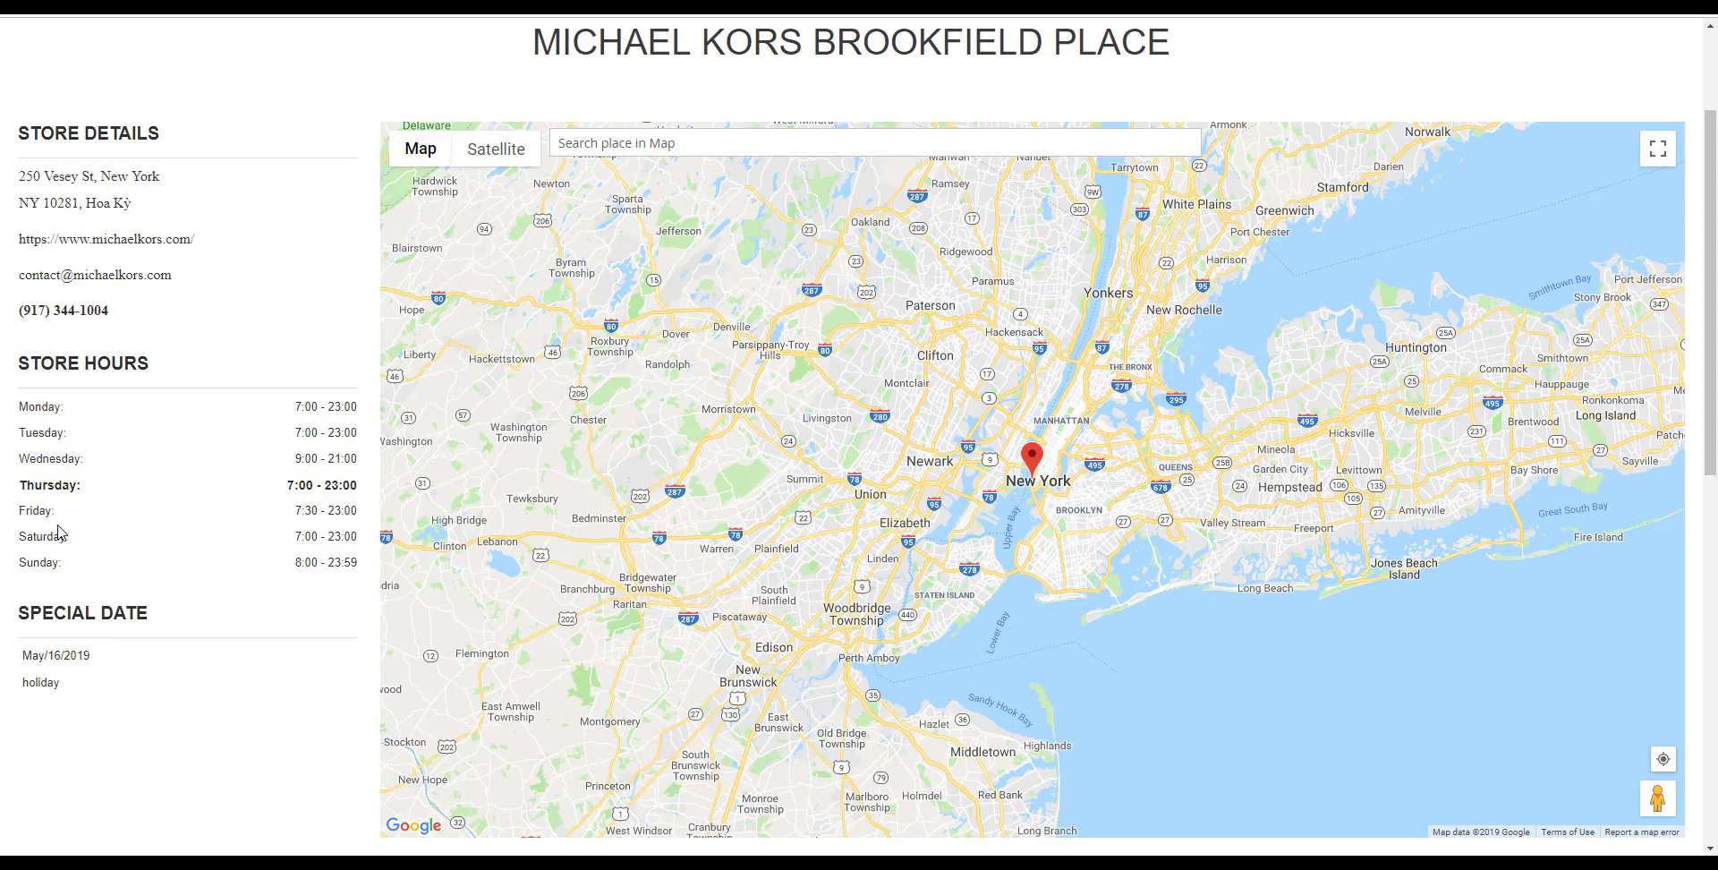
scroll(211, 535, down, 4)
scroll(211, 535, down, 5)
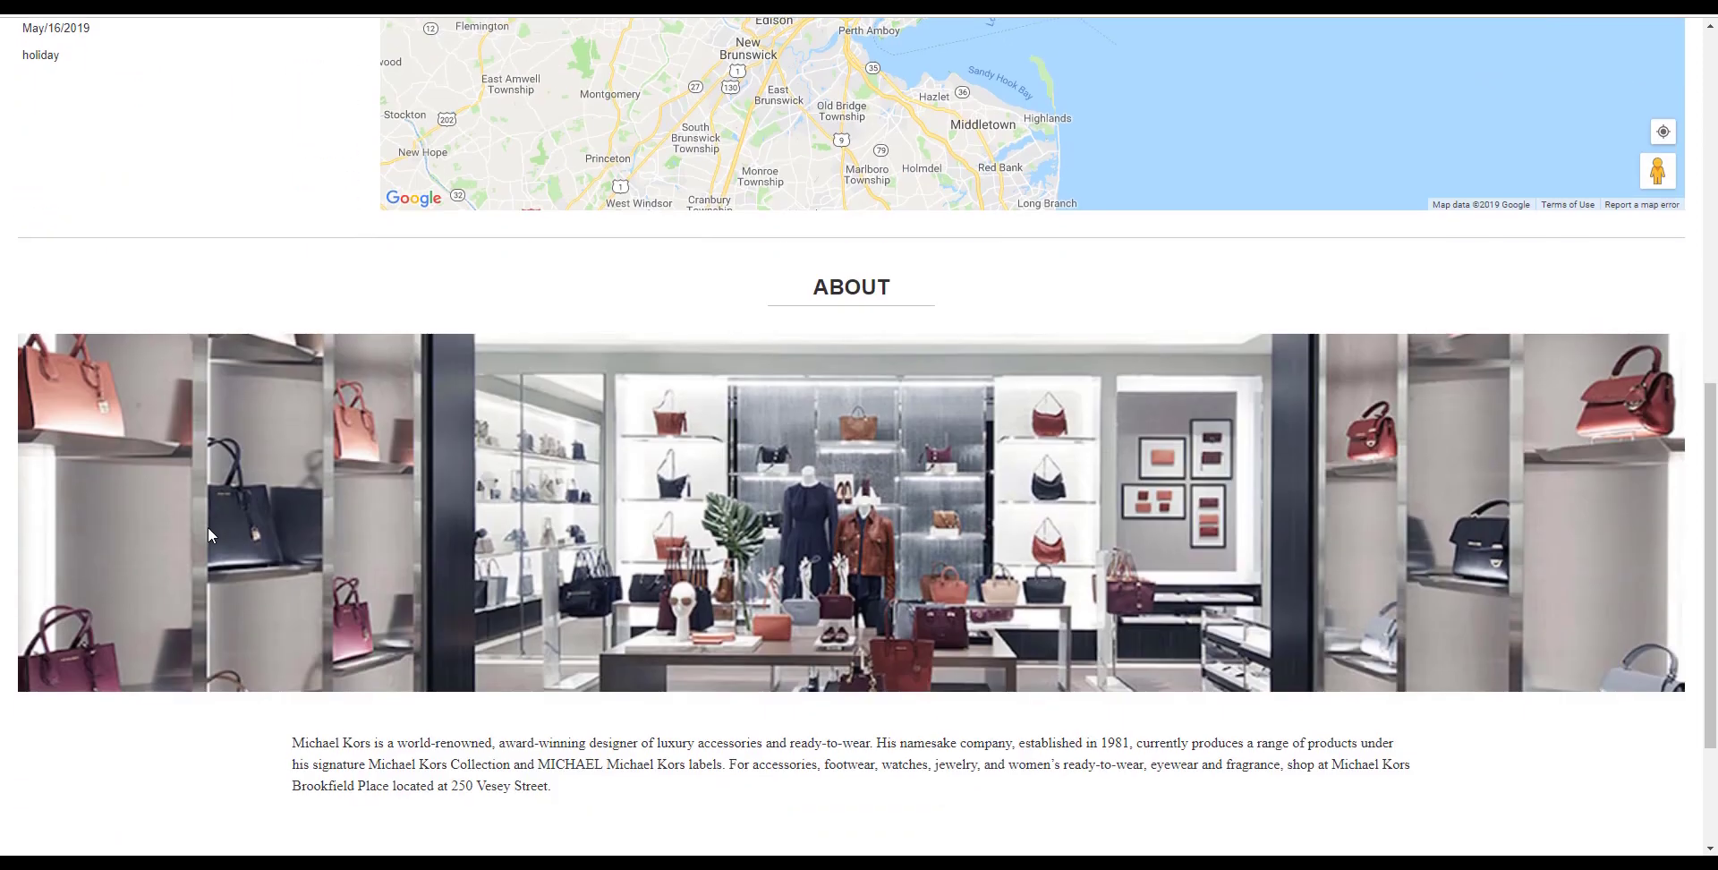
scroll(211, 535, up, 10)
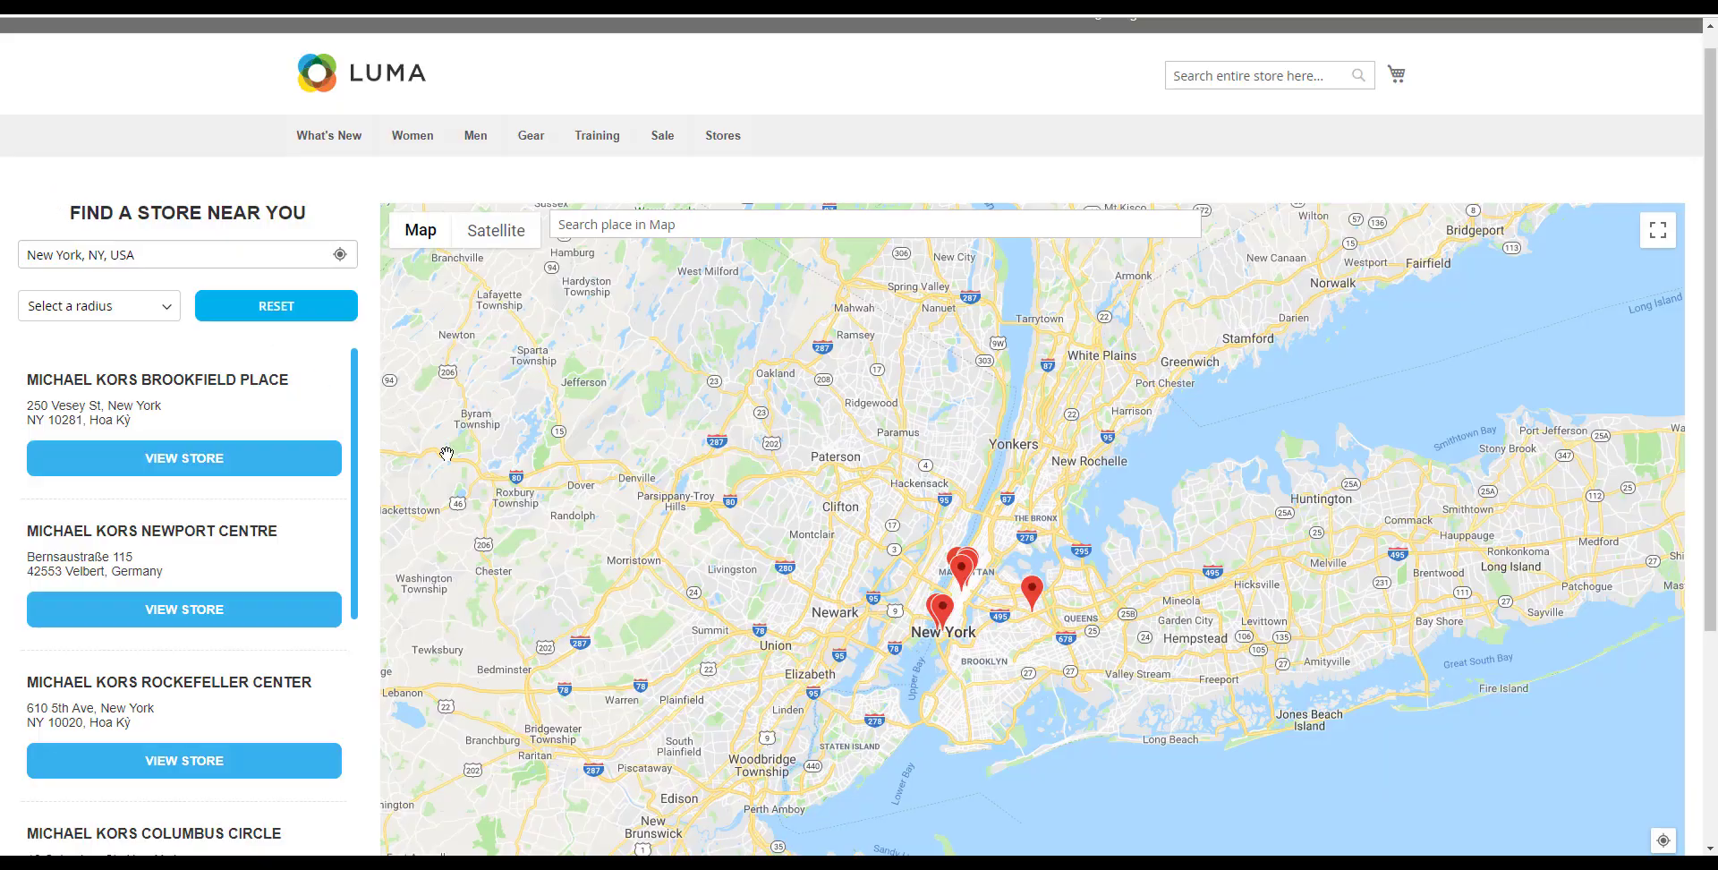
- Set Michael Kors Queens Center as the route's starting point from its map marker and check its opening hours
scroll(446, 453, down, 1)
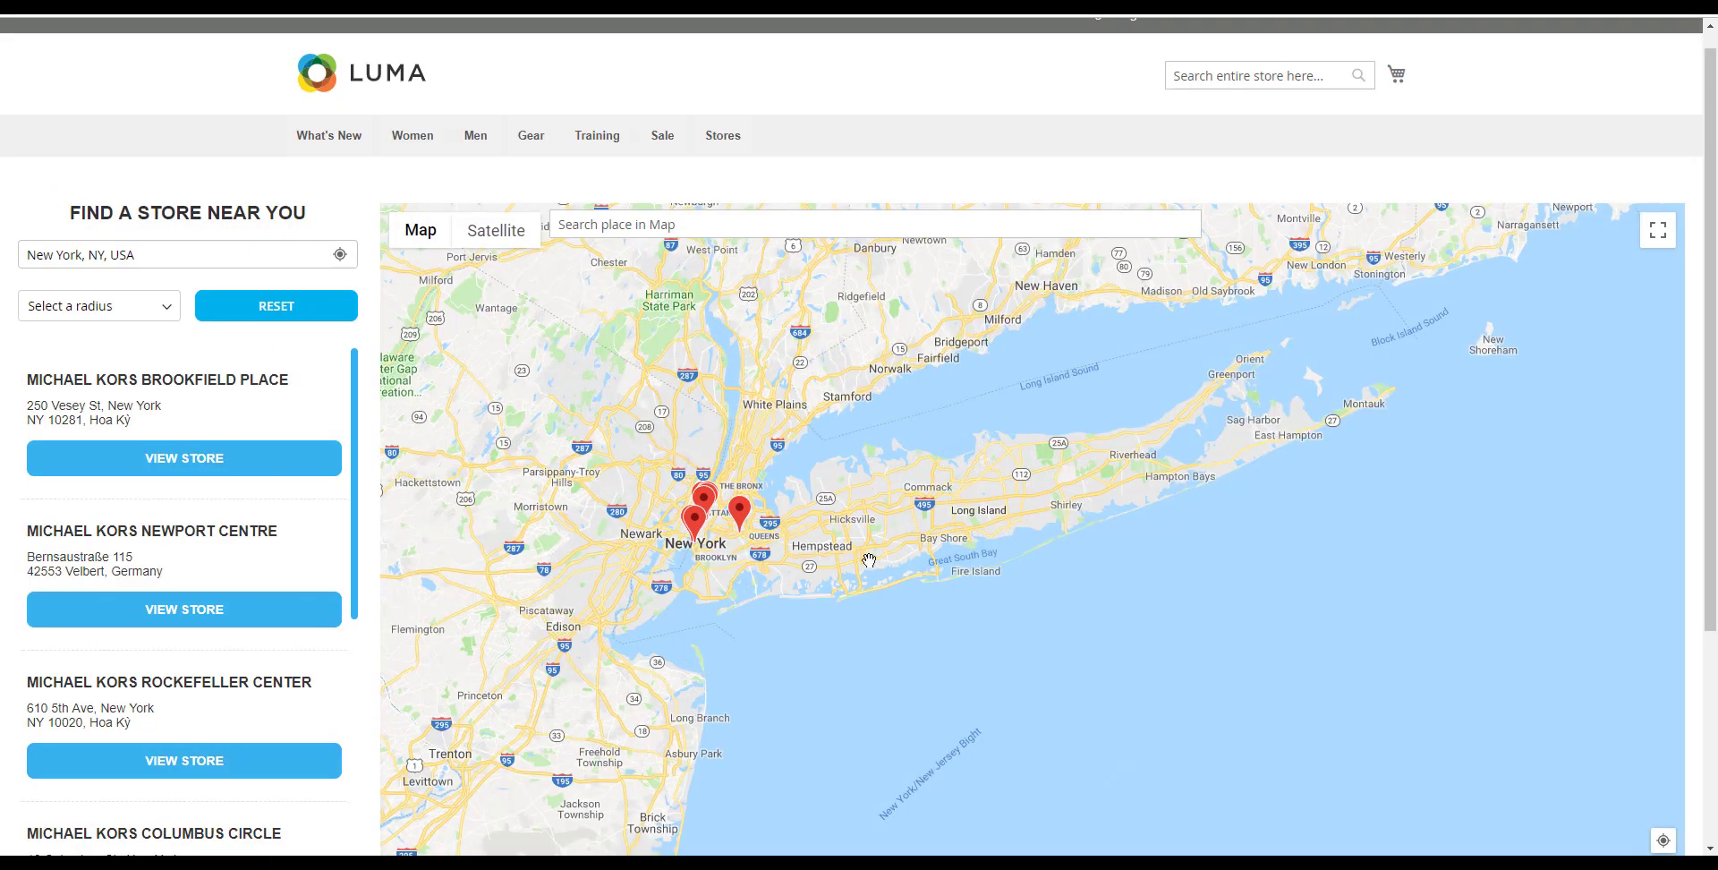
click(739, 513)
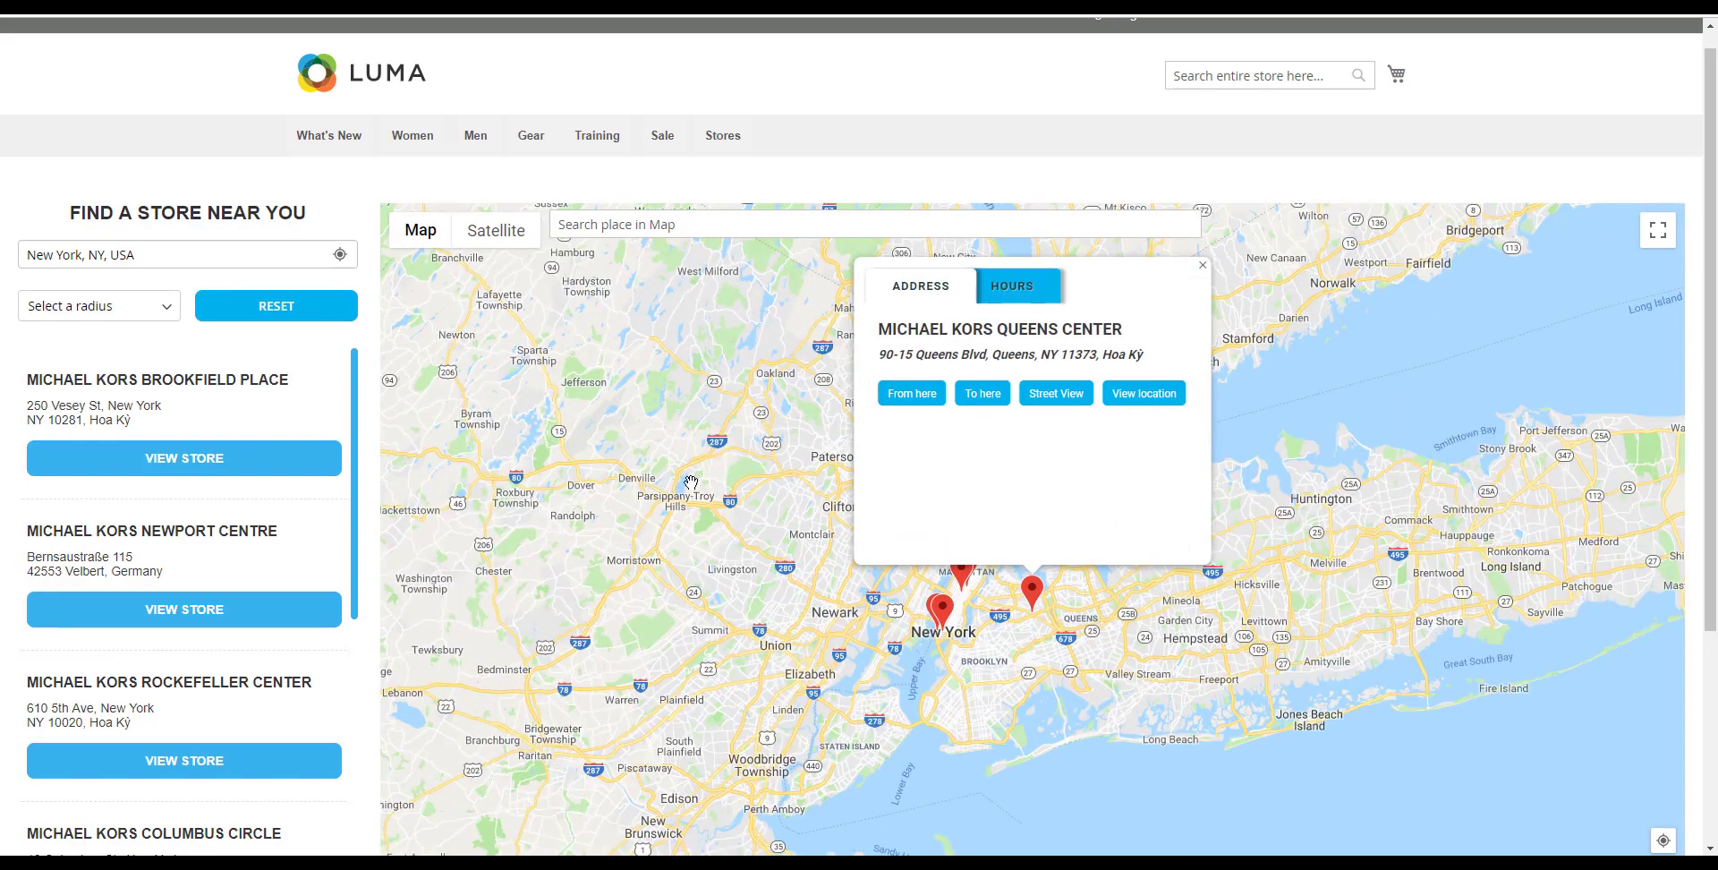
click(911, 398)
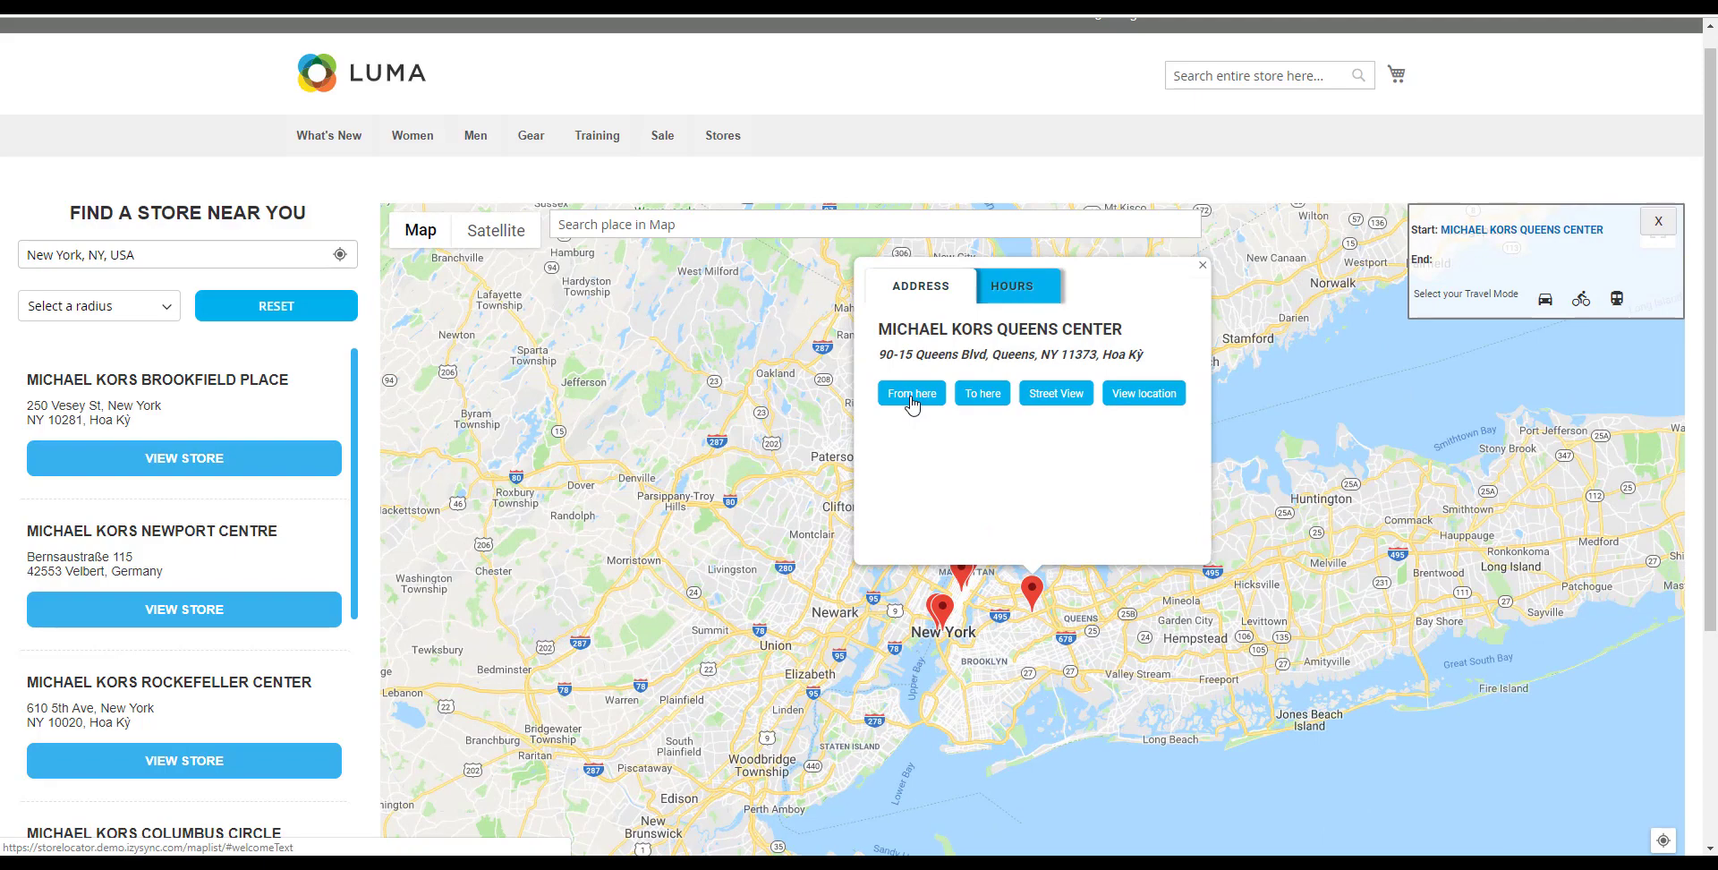
click(1018, 298)
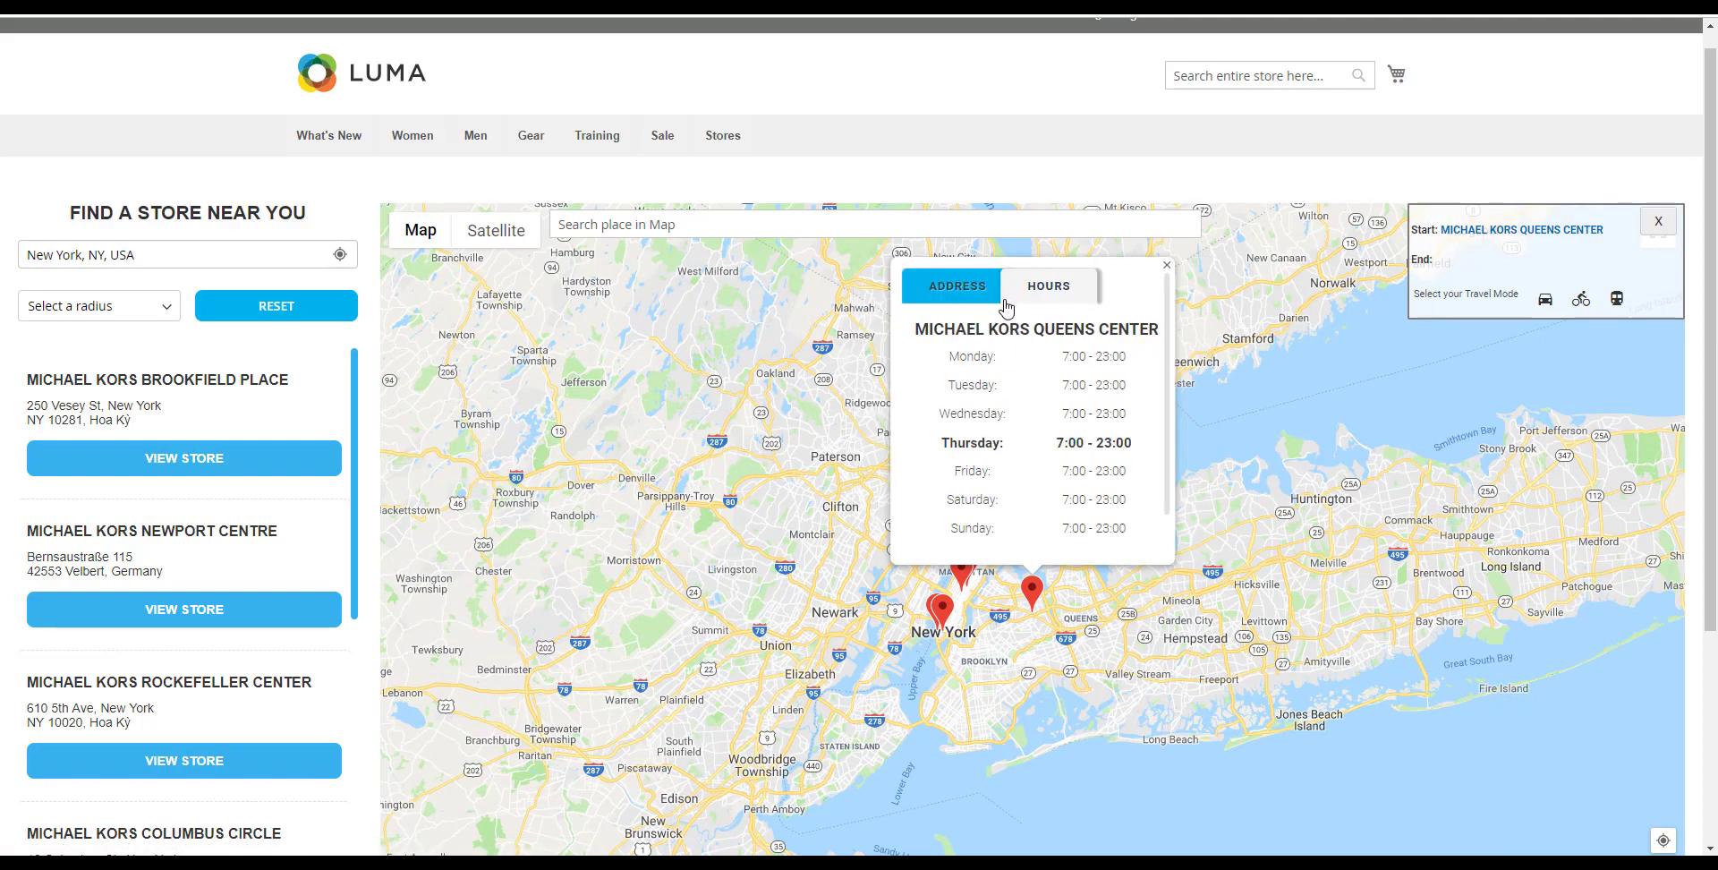
click(961, 298)
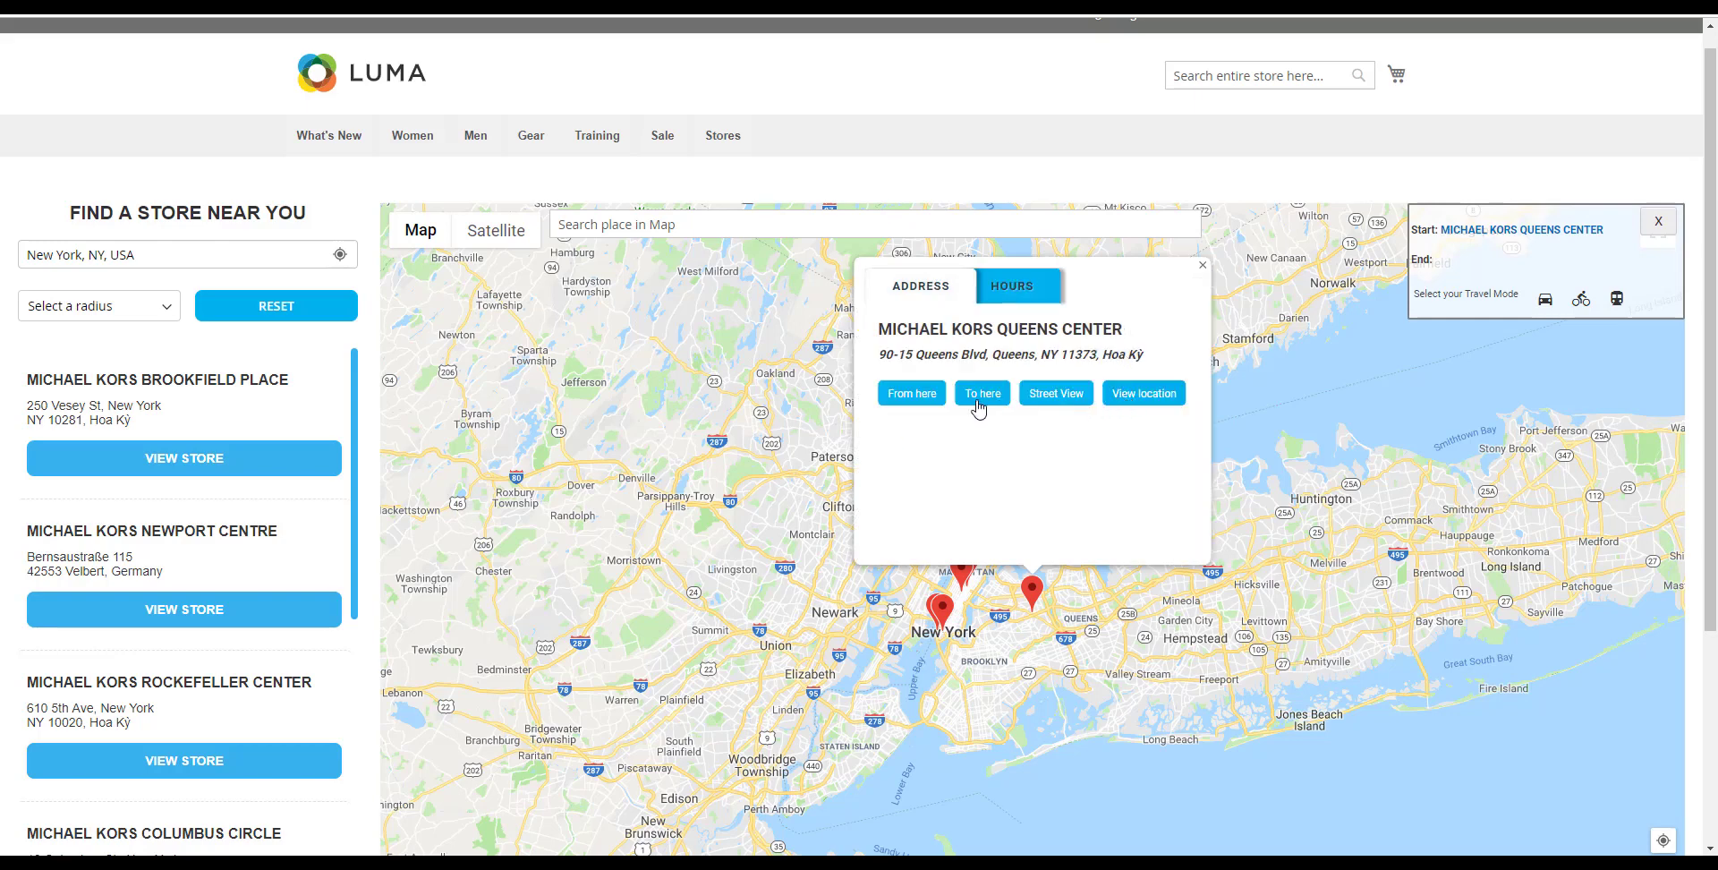
- Try to get bicycling and transit directions for the route starting at Michael Kors Queens Center
click(1582, 301)
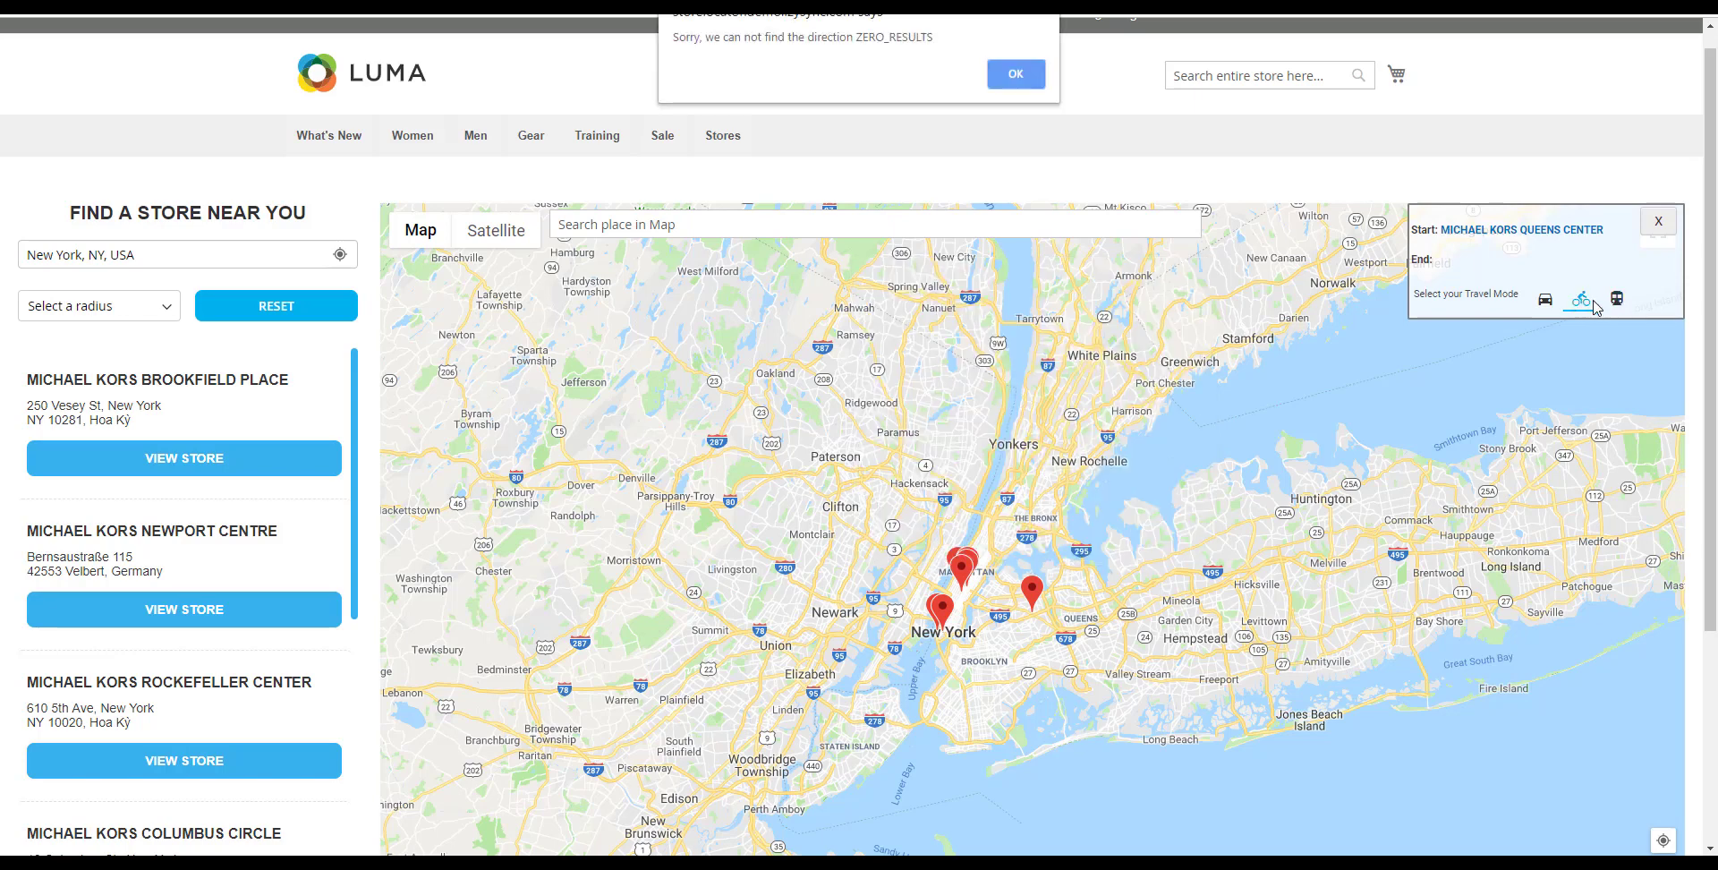
click(1020, 76)
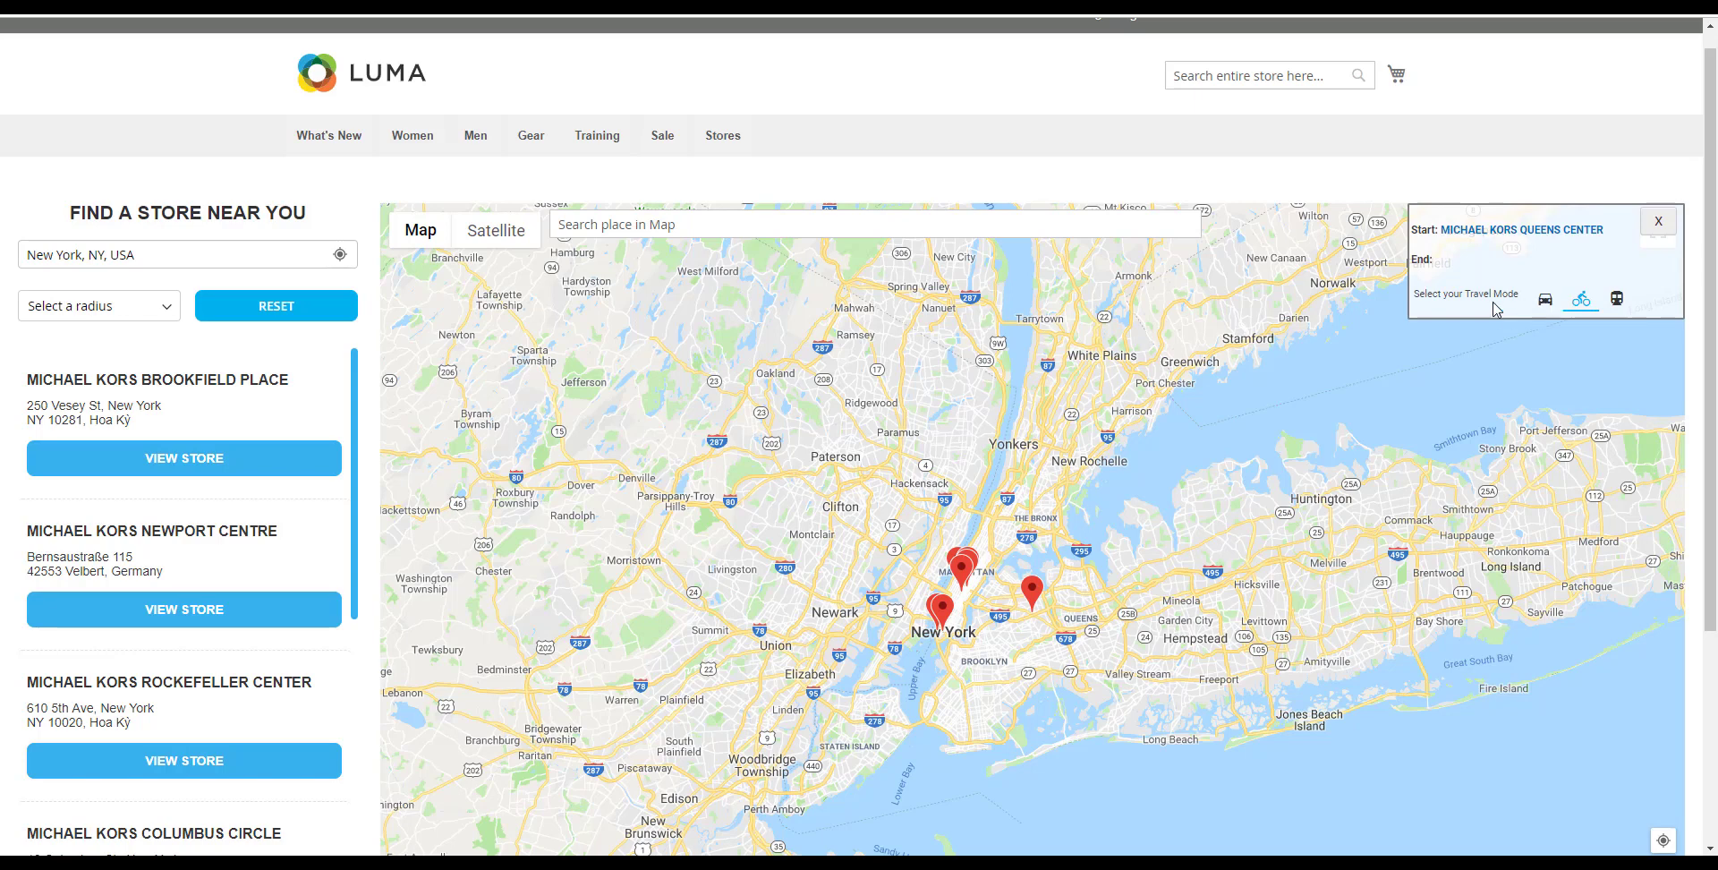
drag(1421, 264, 1451, 266)
click(1460, 261)
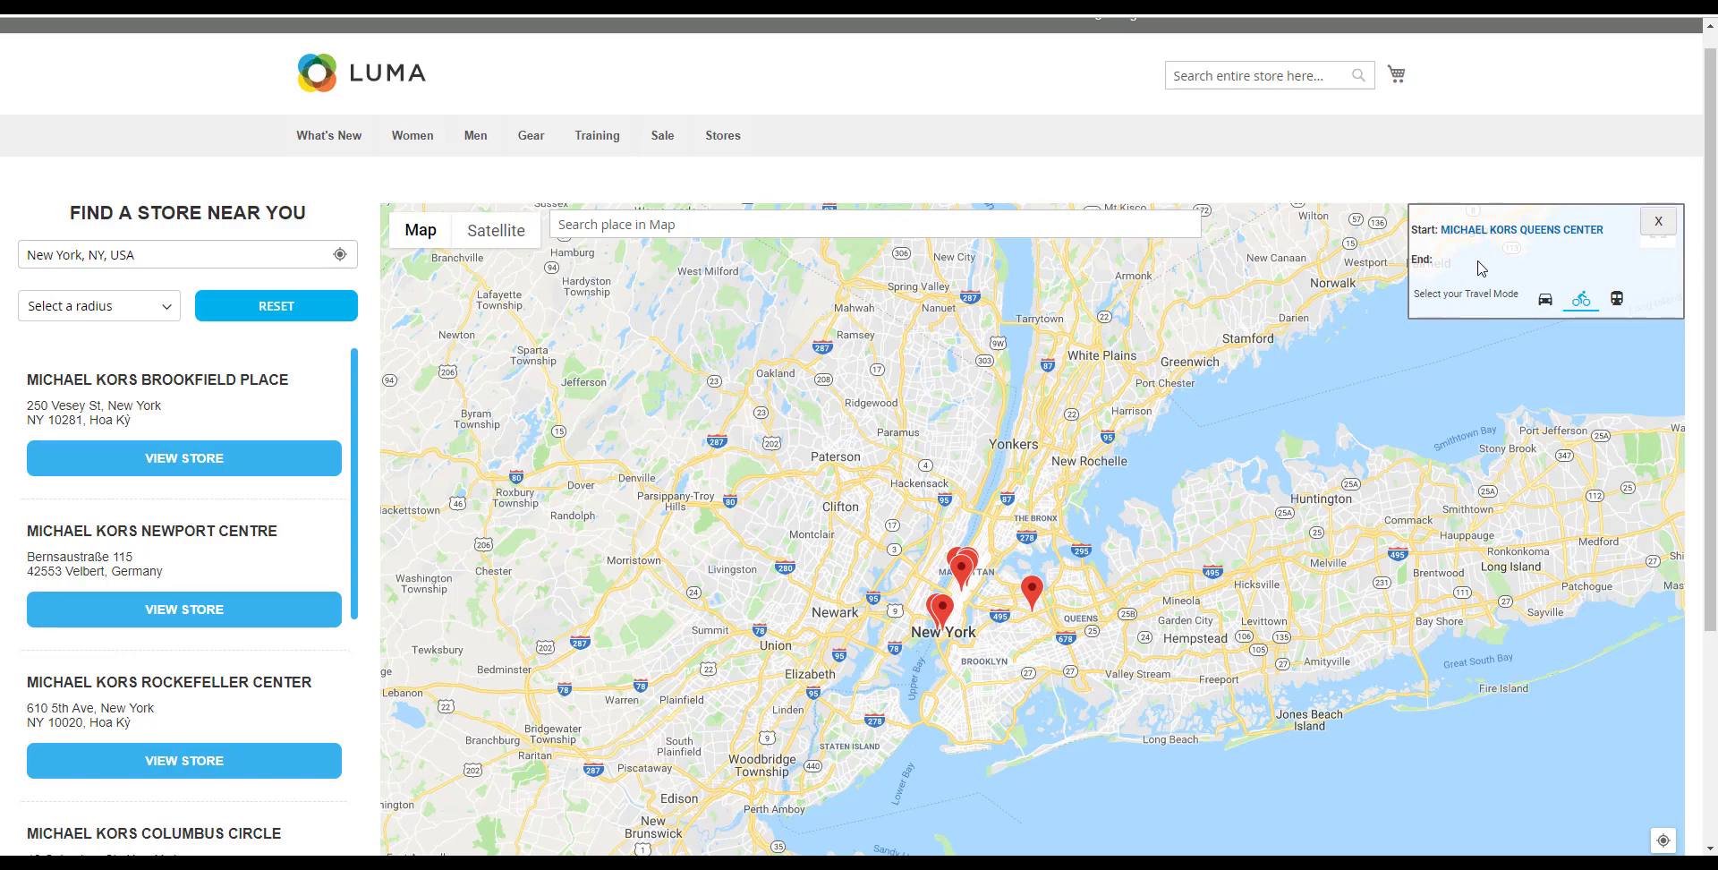
click(1630, 305)
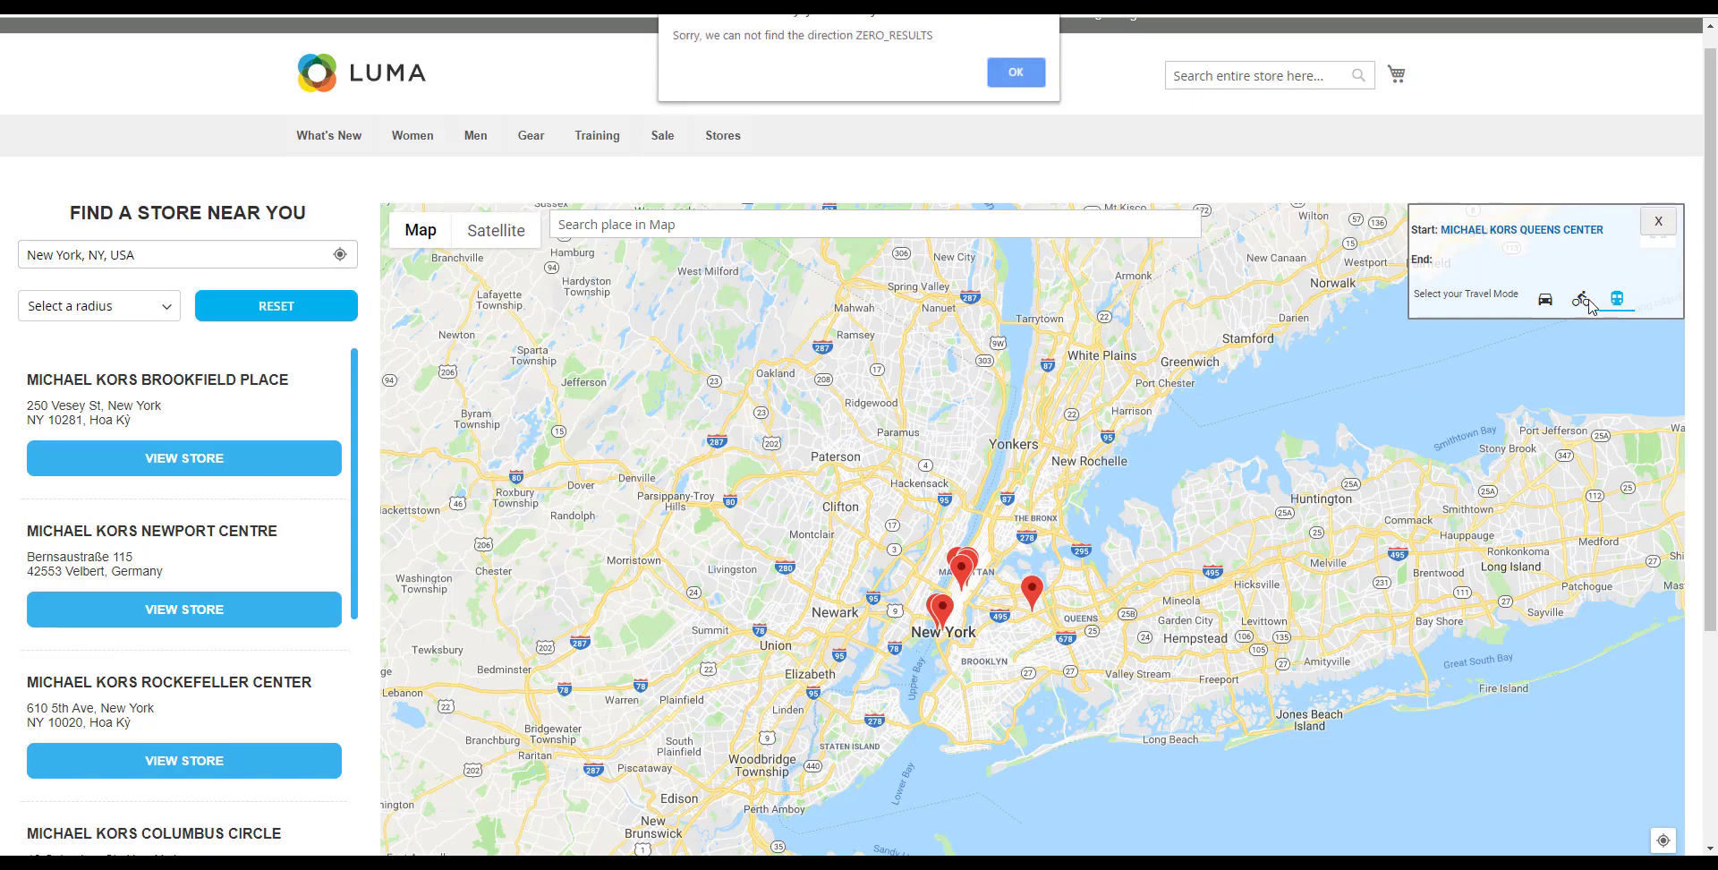
click(1029, 83)
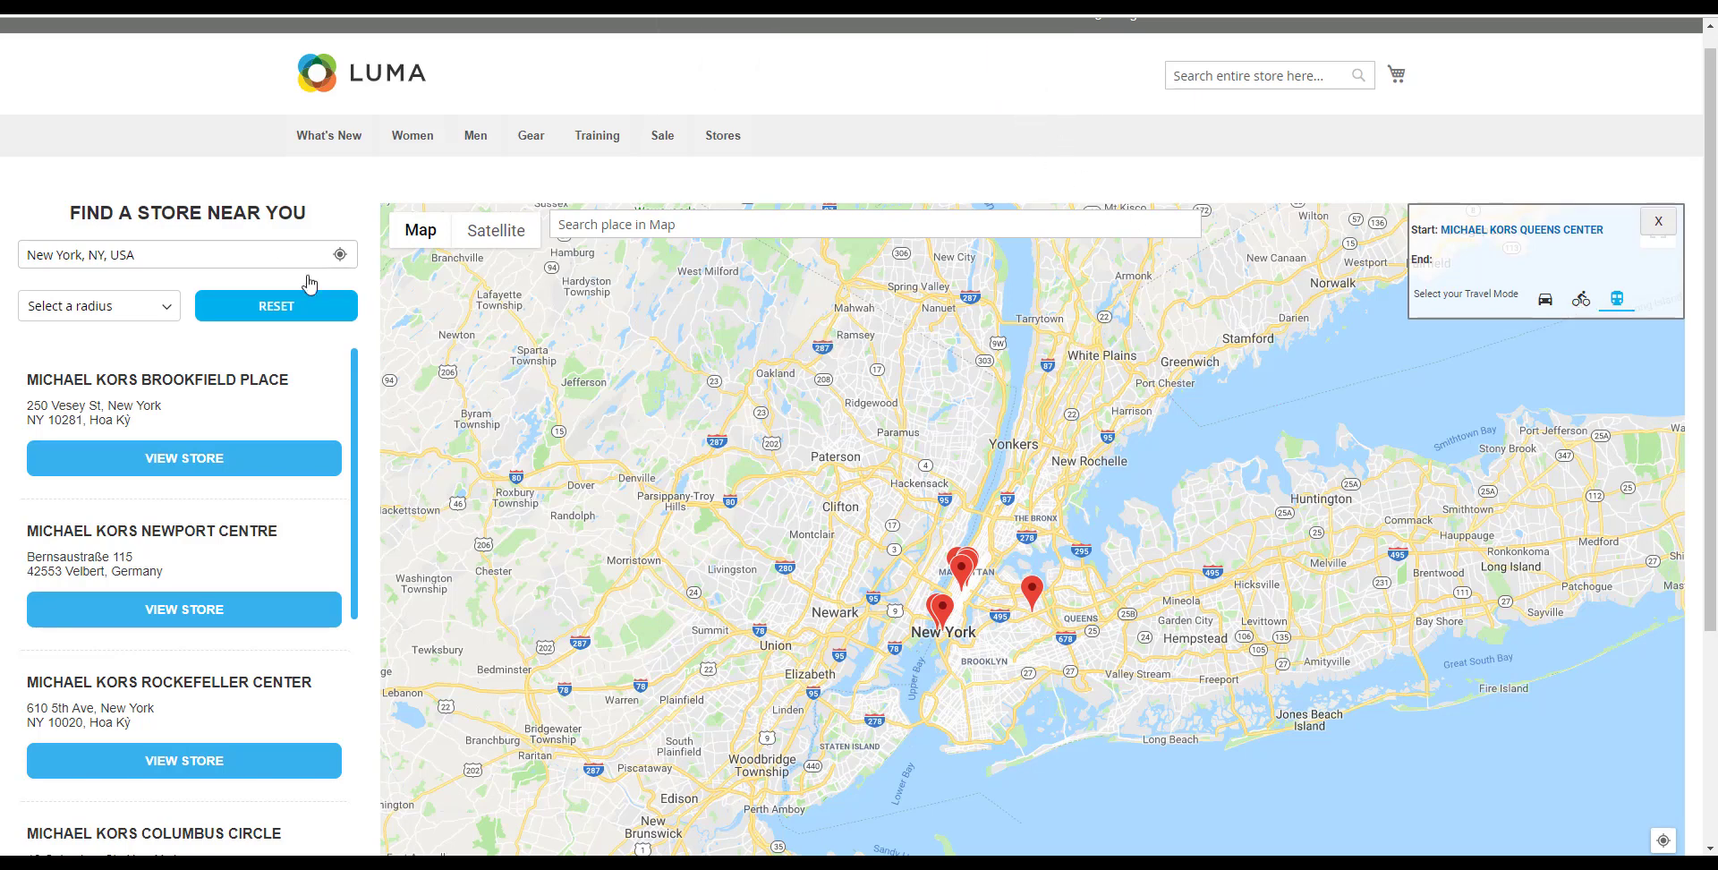
- Reset the store finder search and open Street View for the Michael Kors Brookfield Place store
click(273, 306)
scroll(161, 357, down, 1)
click(161, 306)
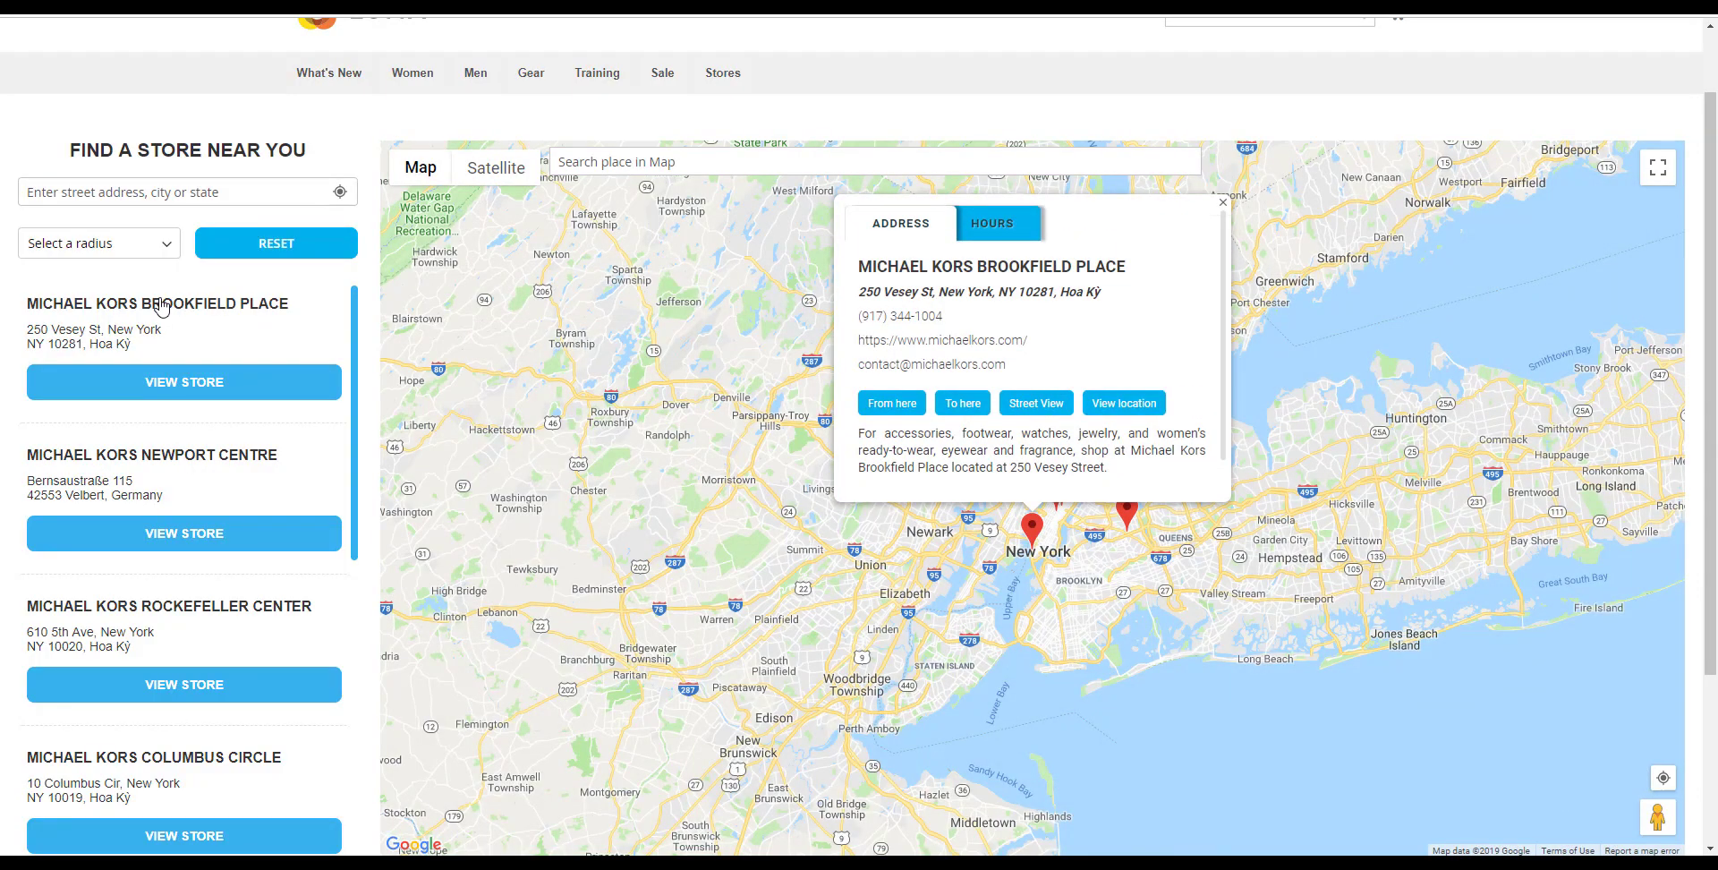
click(1052, 410)
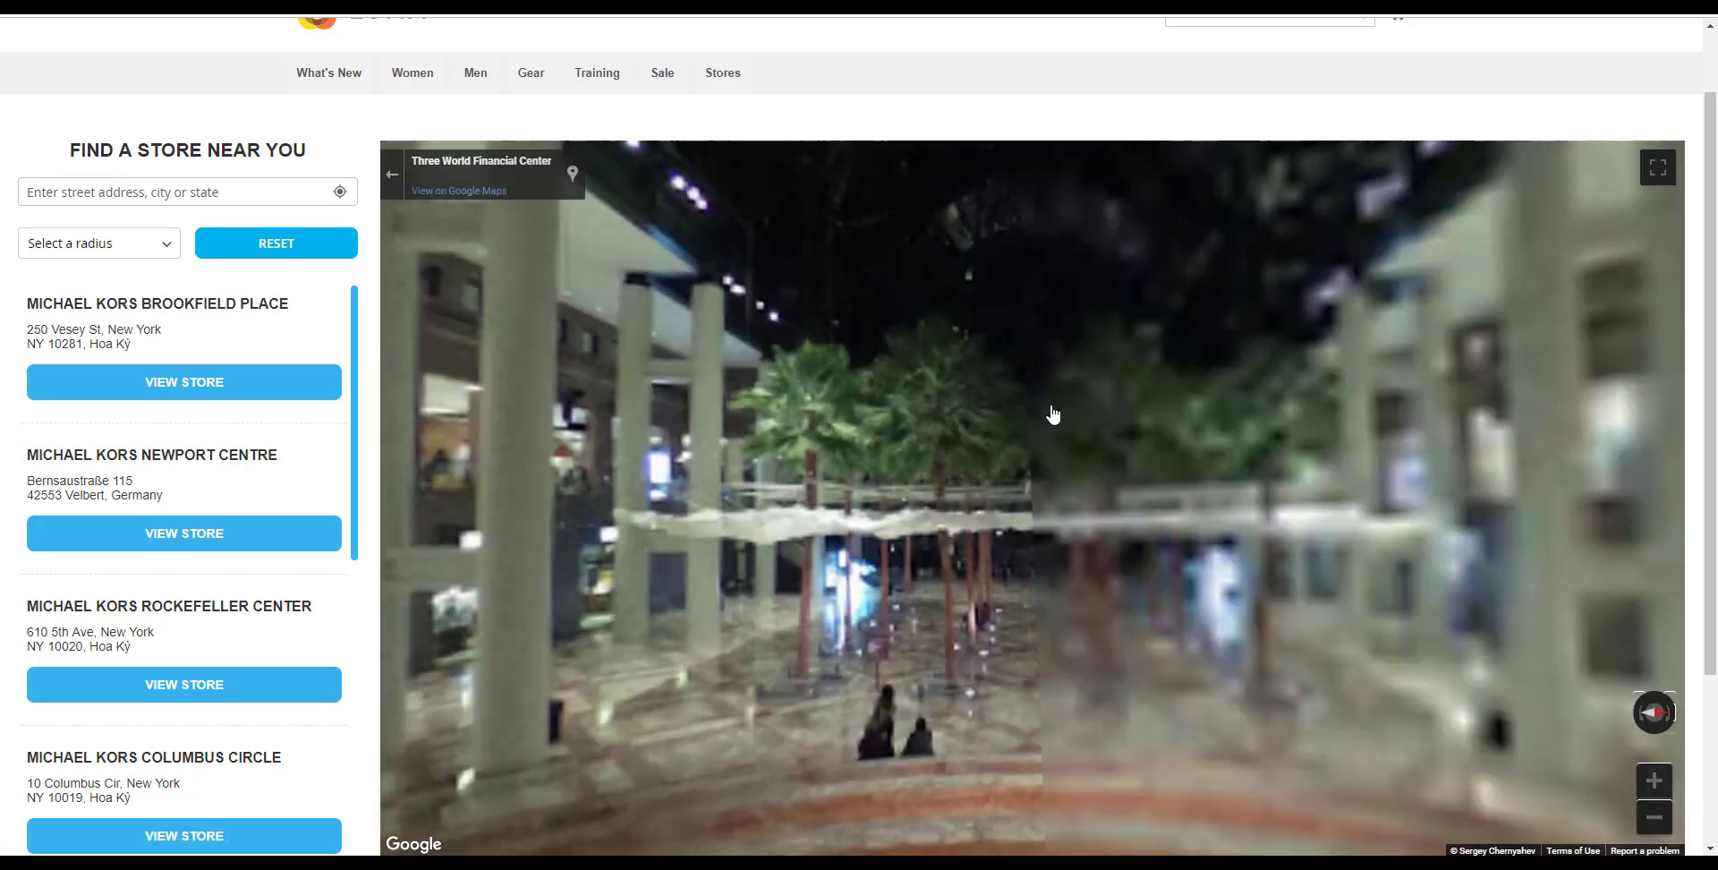
- Look around the Brookfield Place Street View panorama, examining the stairs, ceiling, shopfronts and hall
drag(1318, 529, 700, 396)
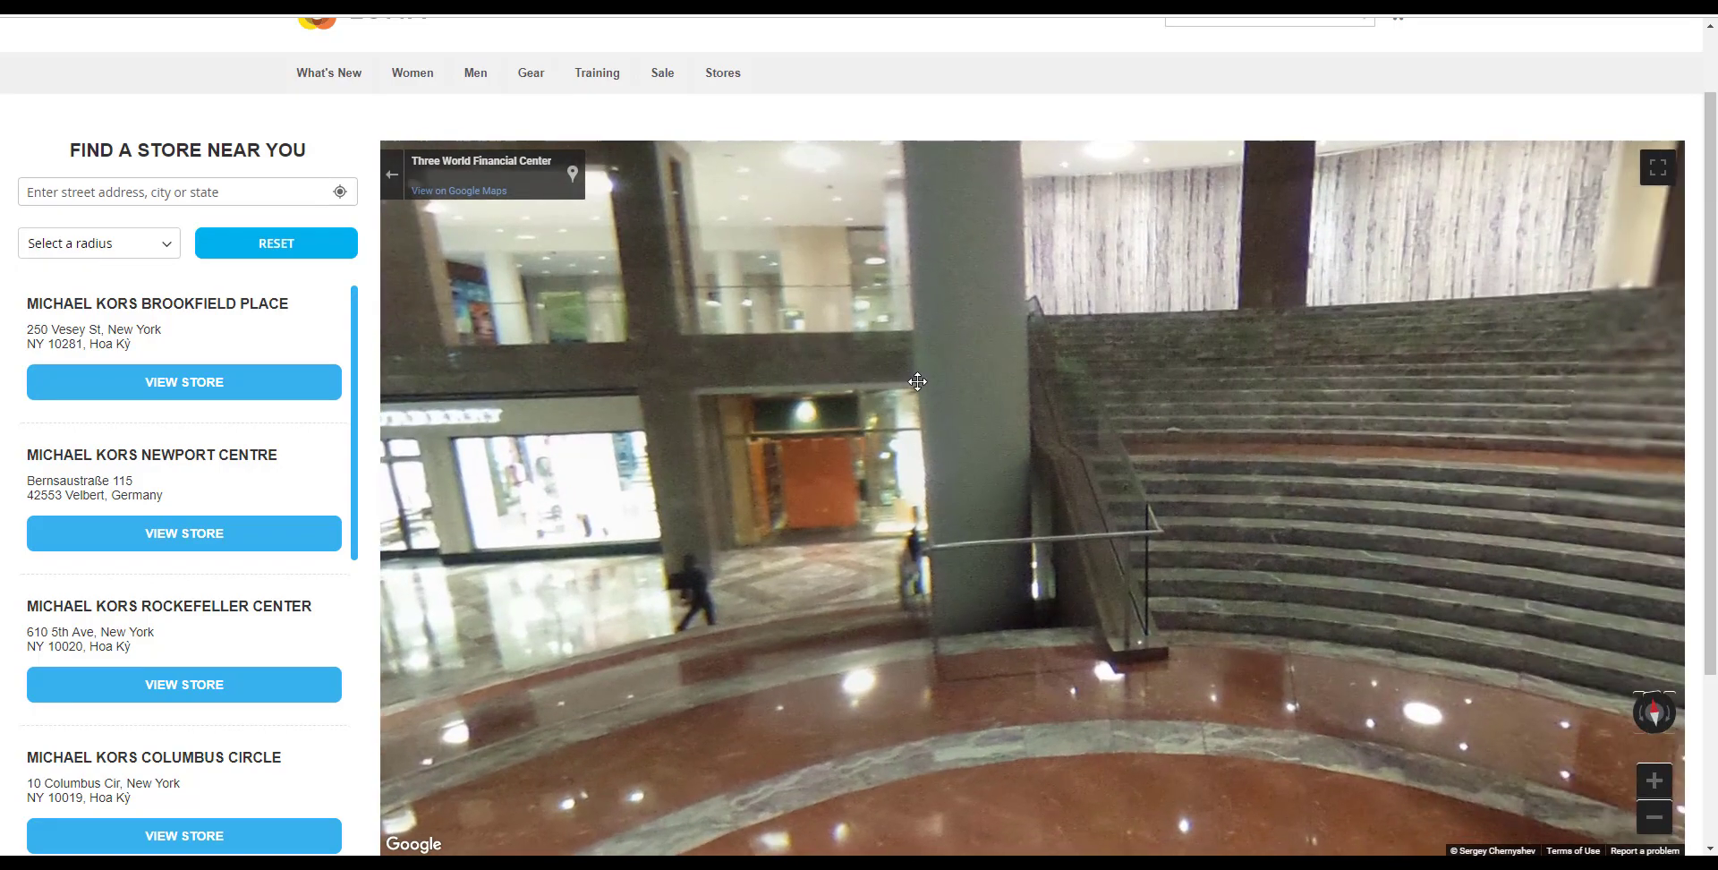
drag(913, 376, 501, 372)
drag(1028, 372, 479, 372)
drag(1065, 279, 1043, 679)
drag(870, 249, 965, 742)
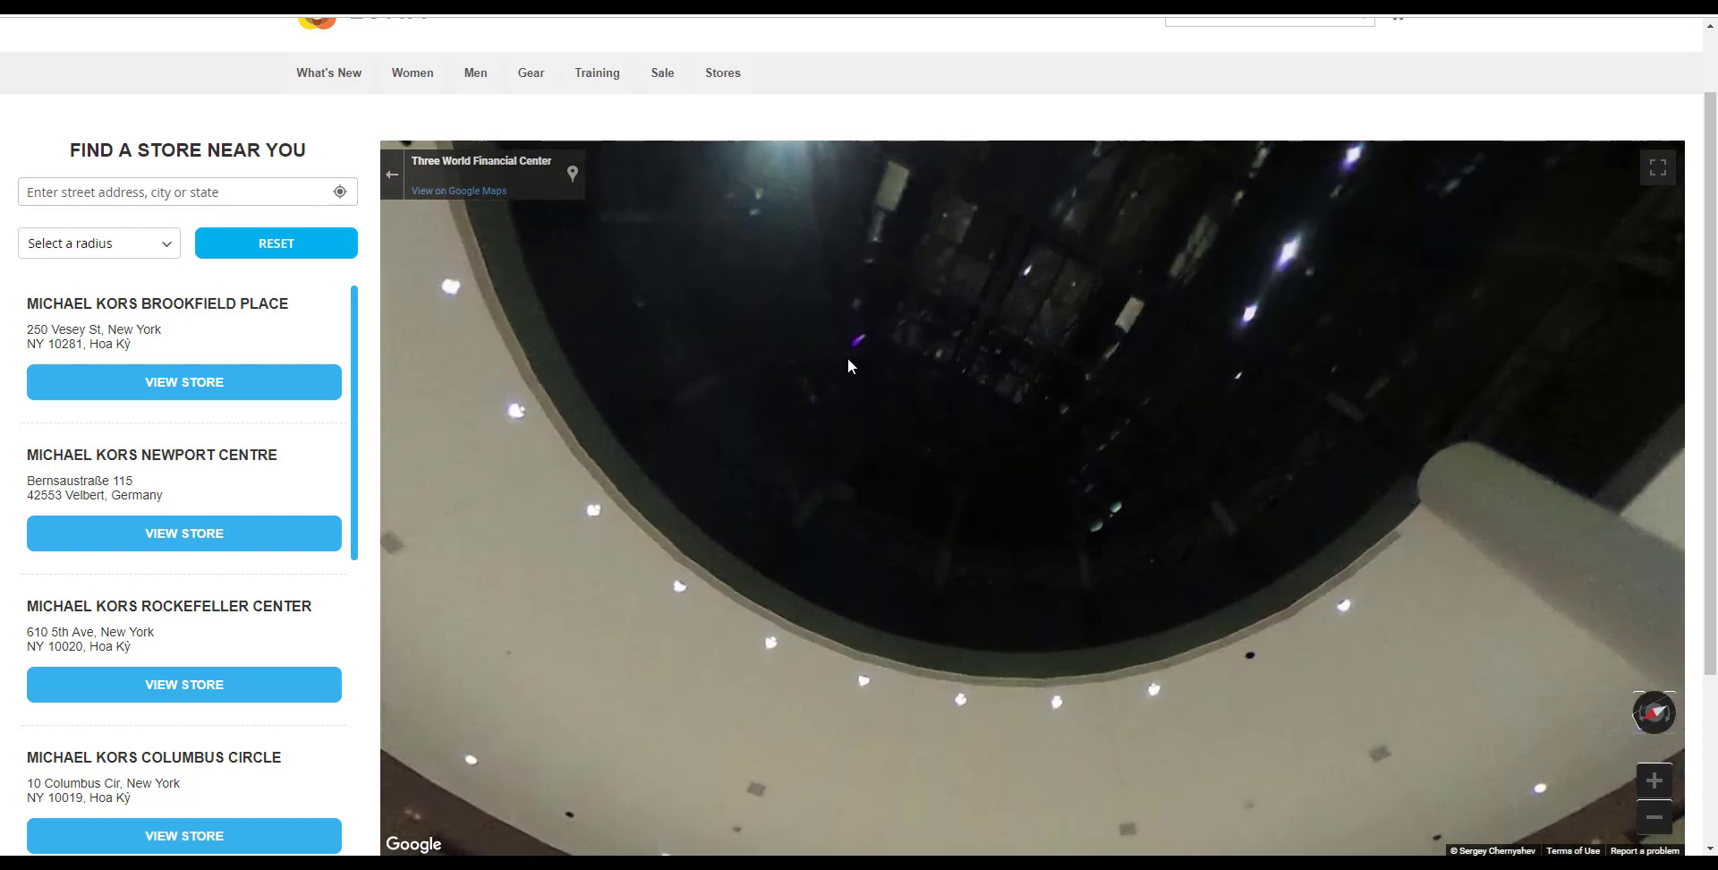
drag(868, 421, 458, 567)
drag(573, 555, 1116, 218)
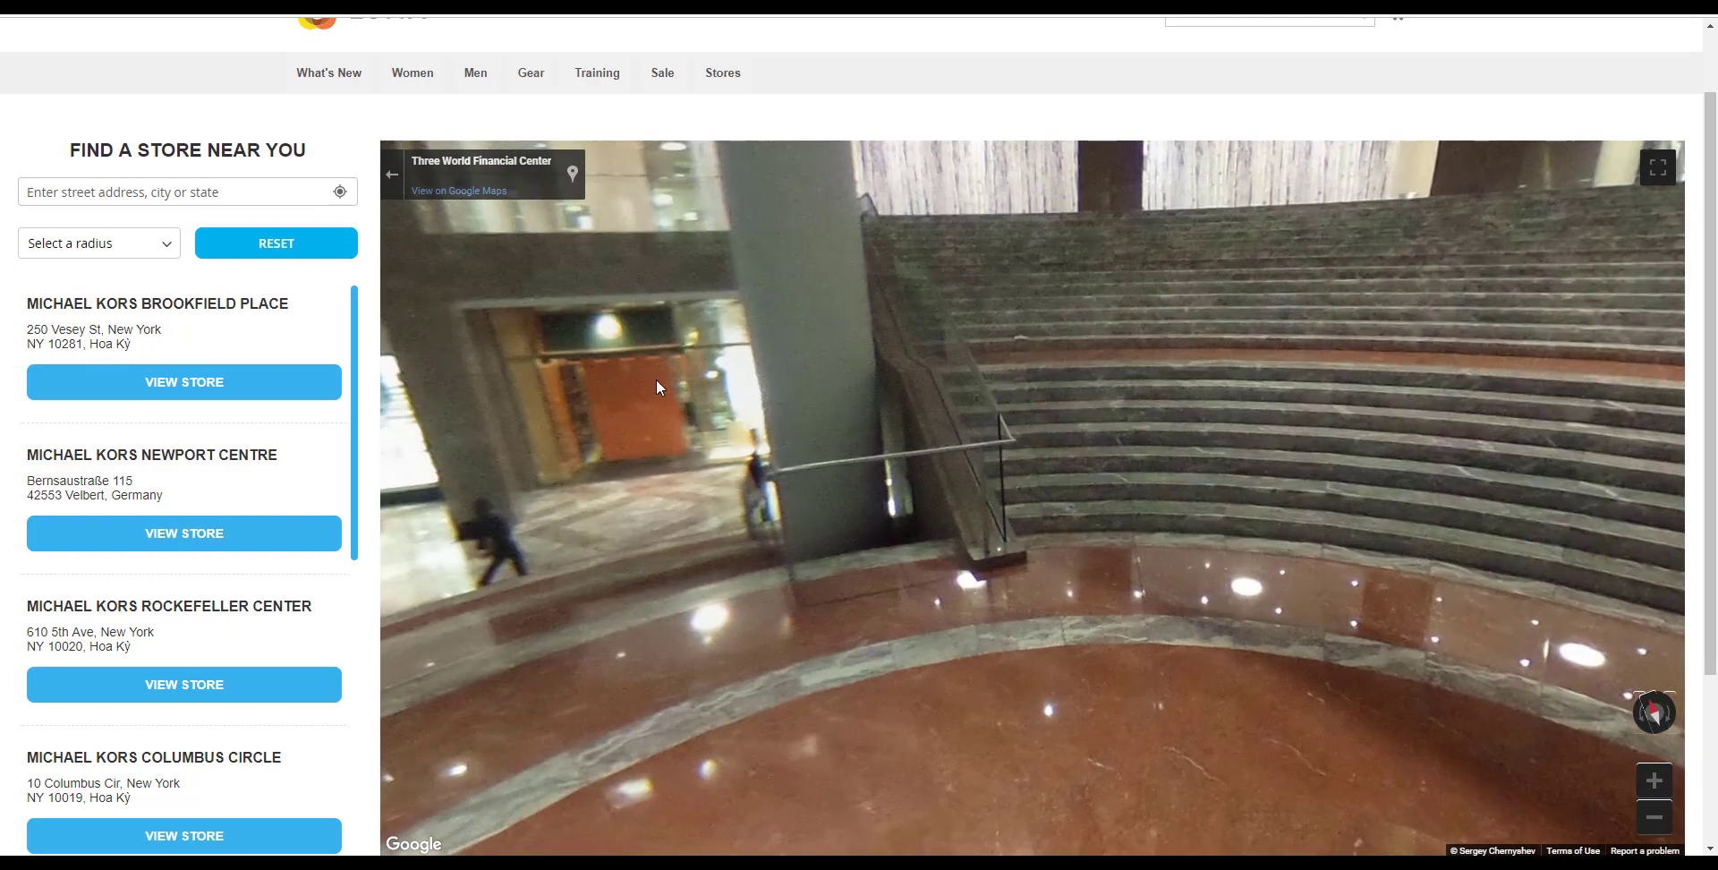
drag(656, 381, 1303, 311)
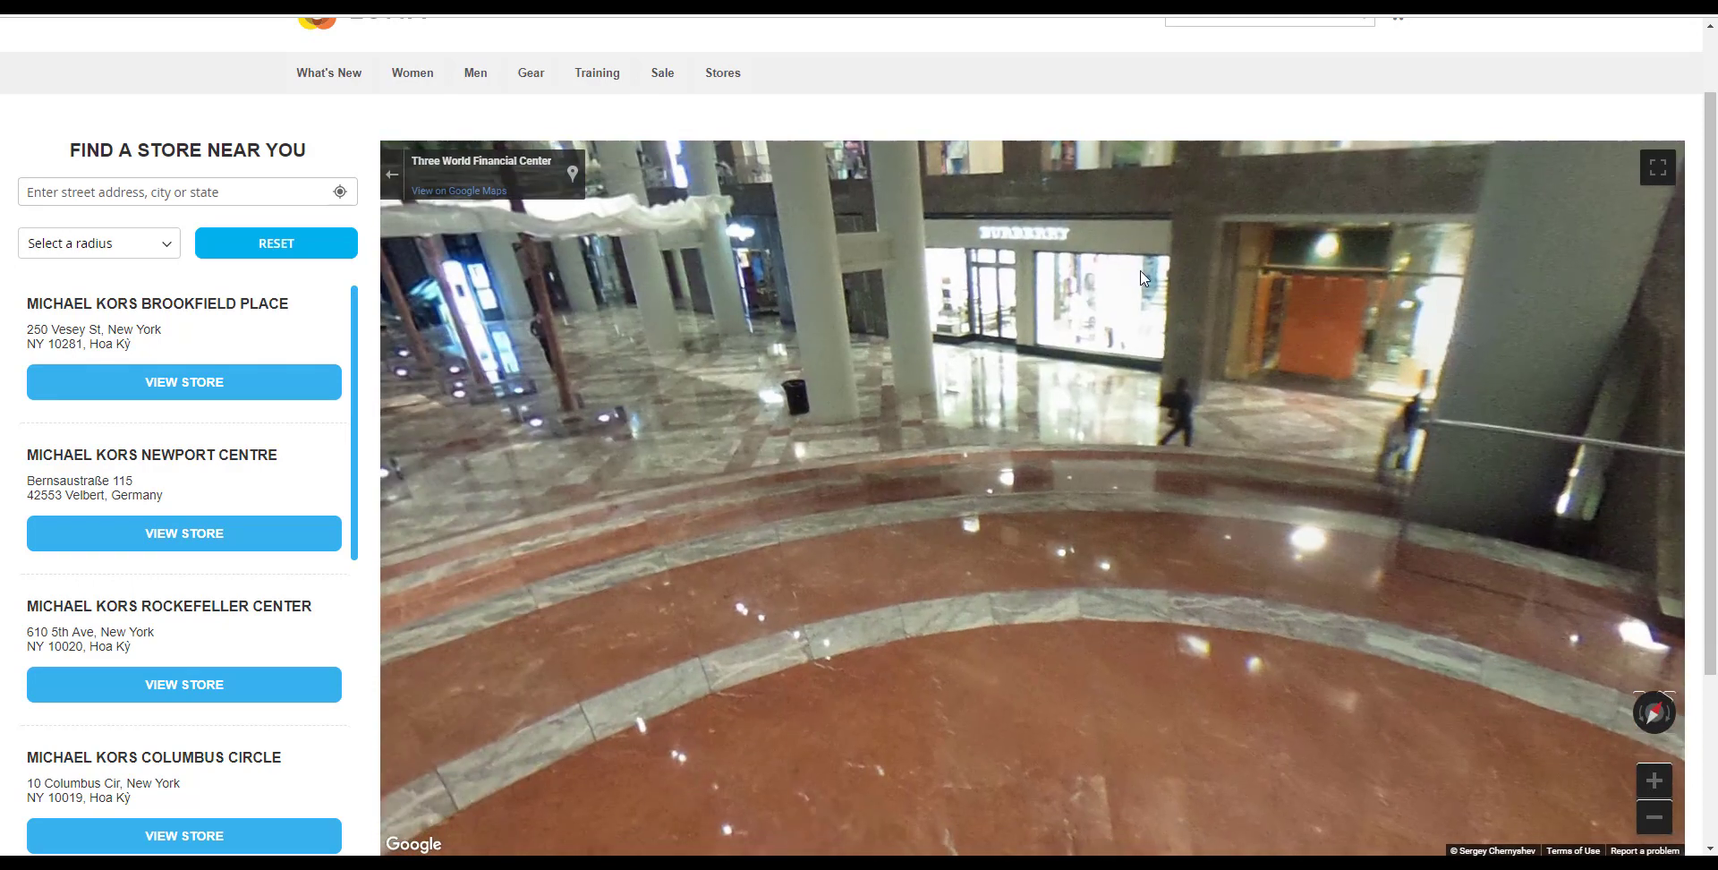
drag(702, 346, 1364, 474)
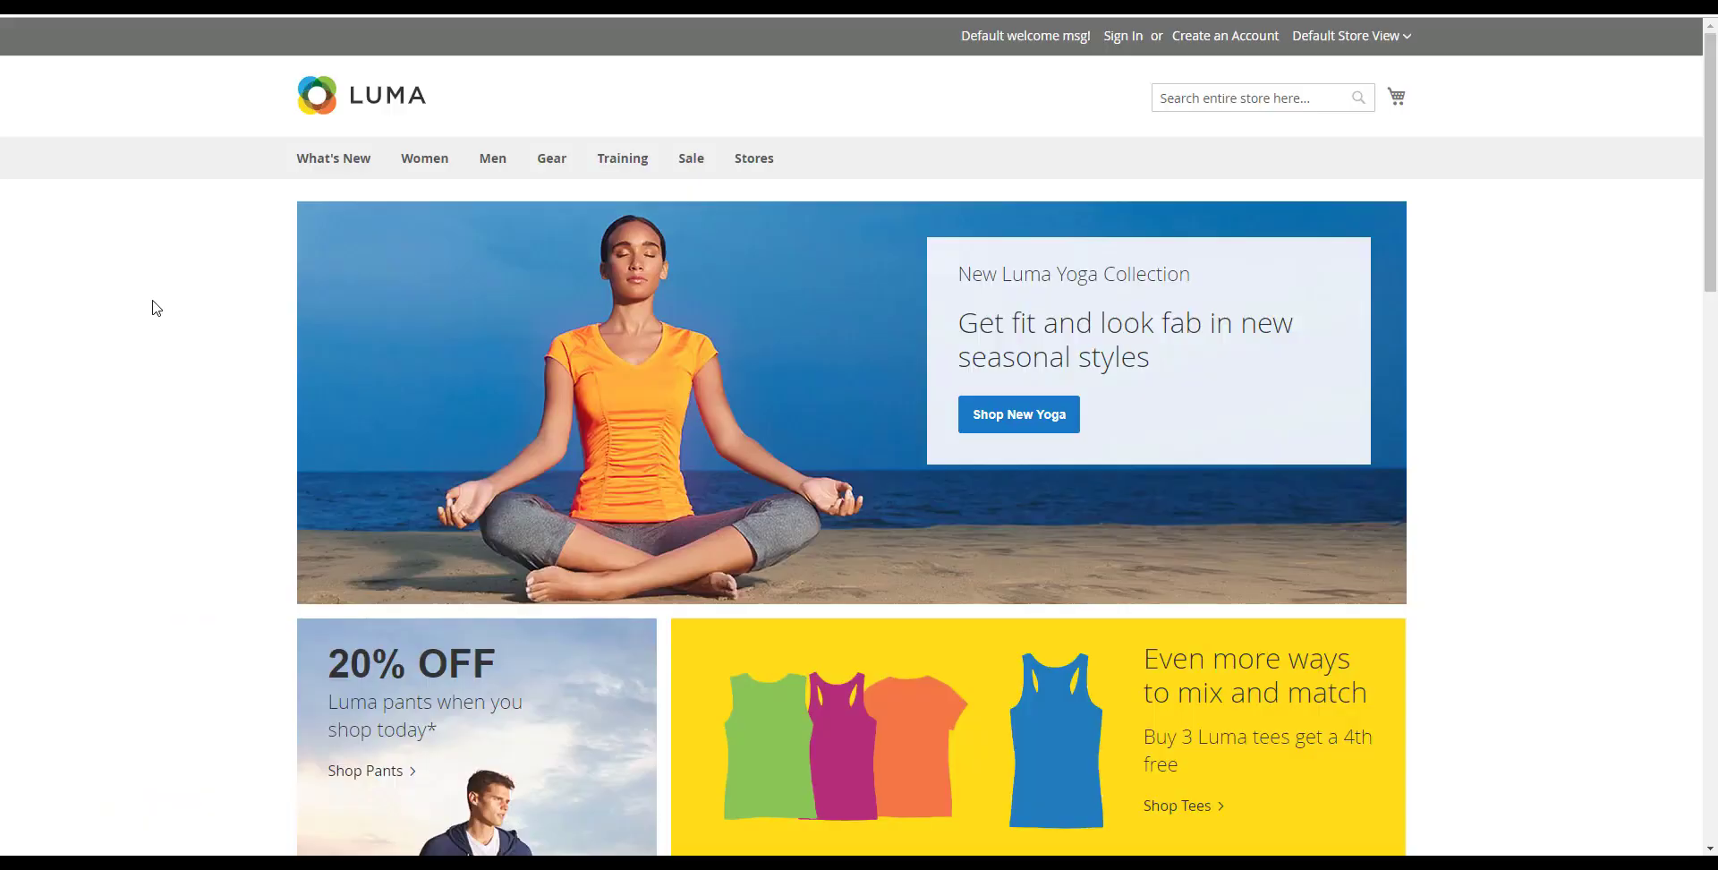
scroll(155, 308, down, 3)
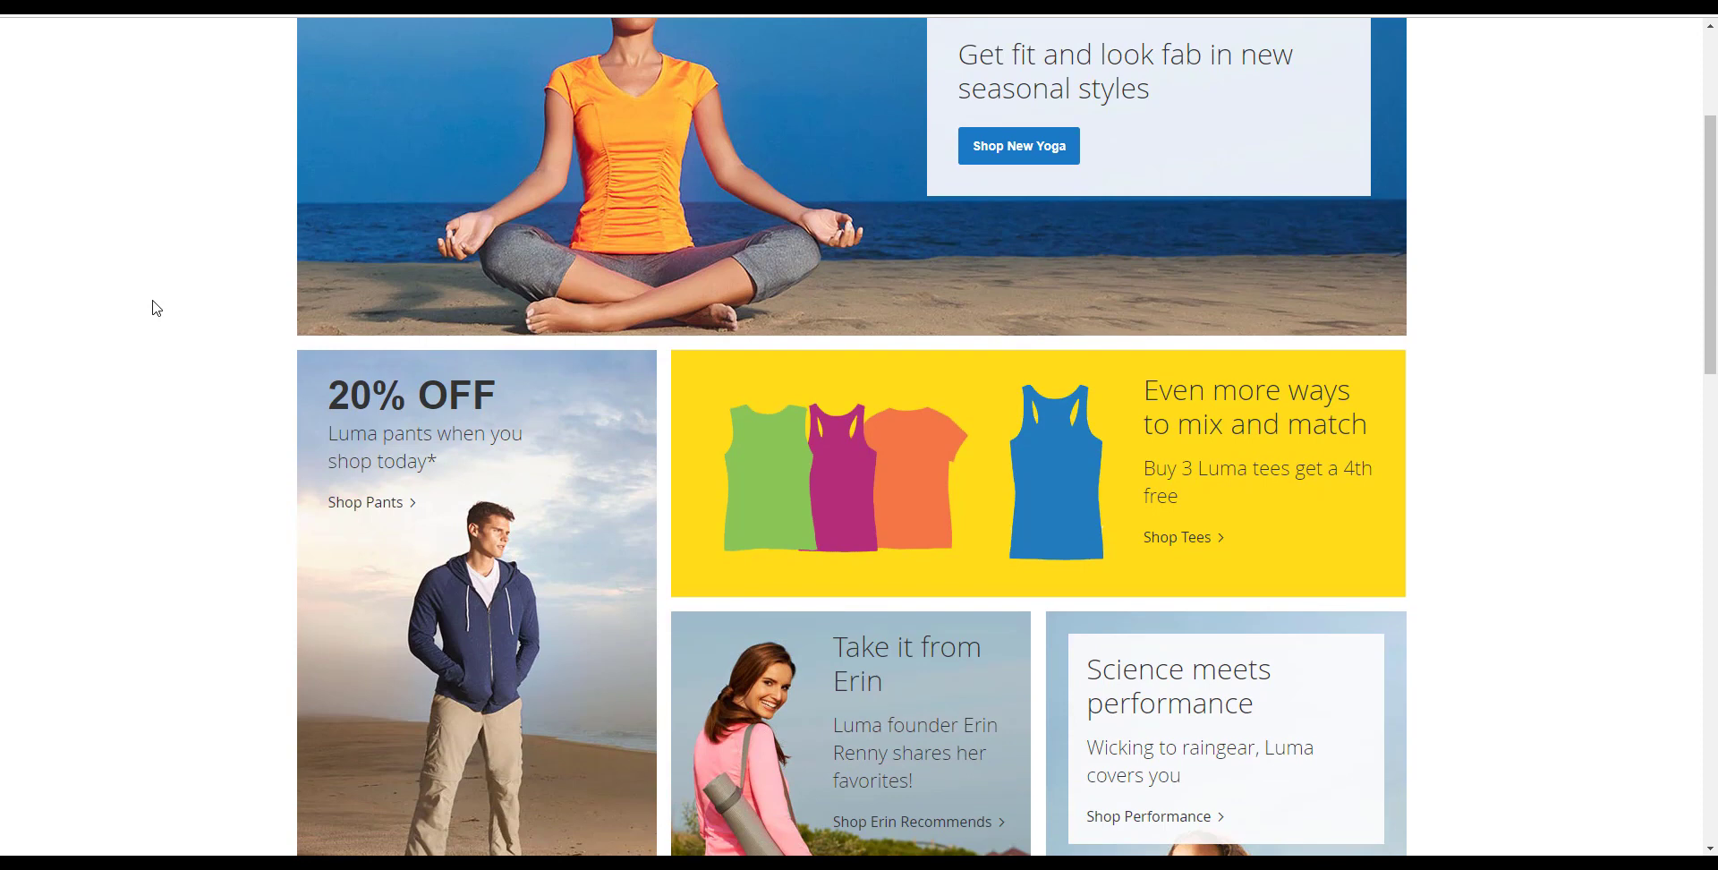
scroll(156, 308, up, 3)
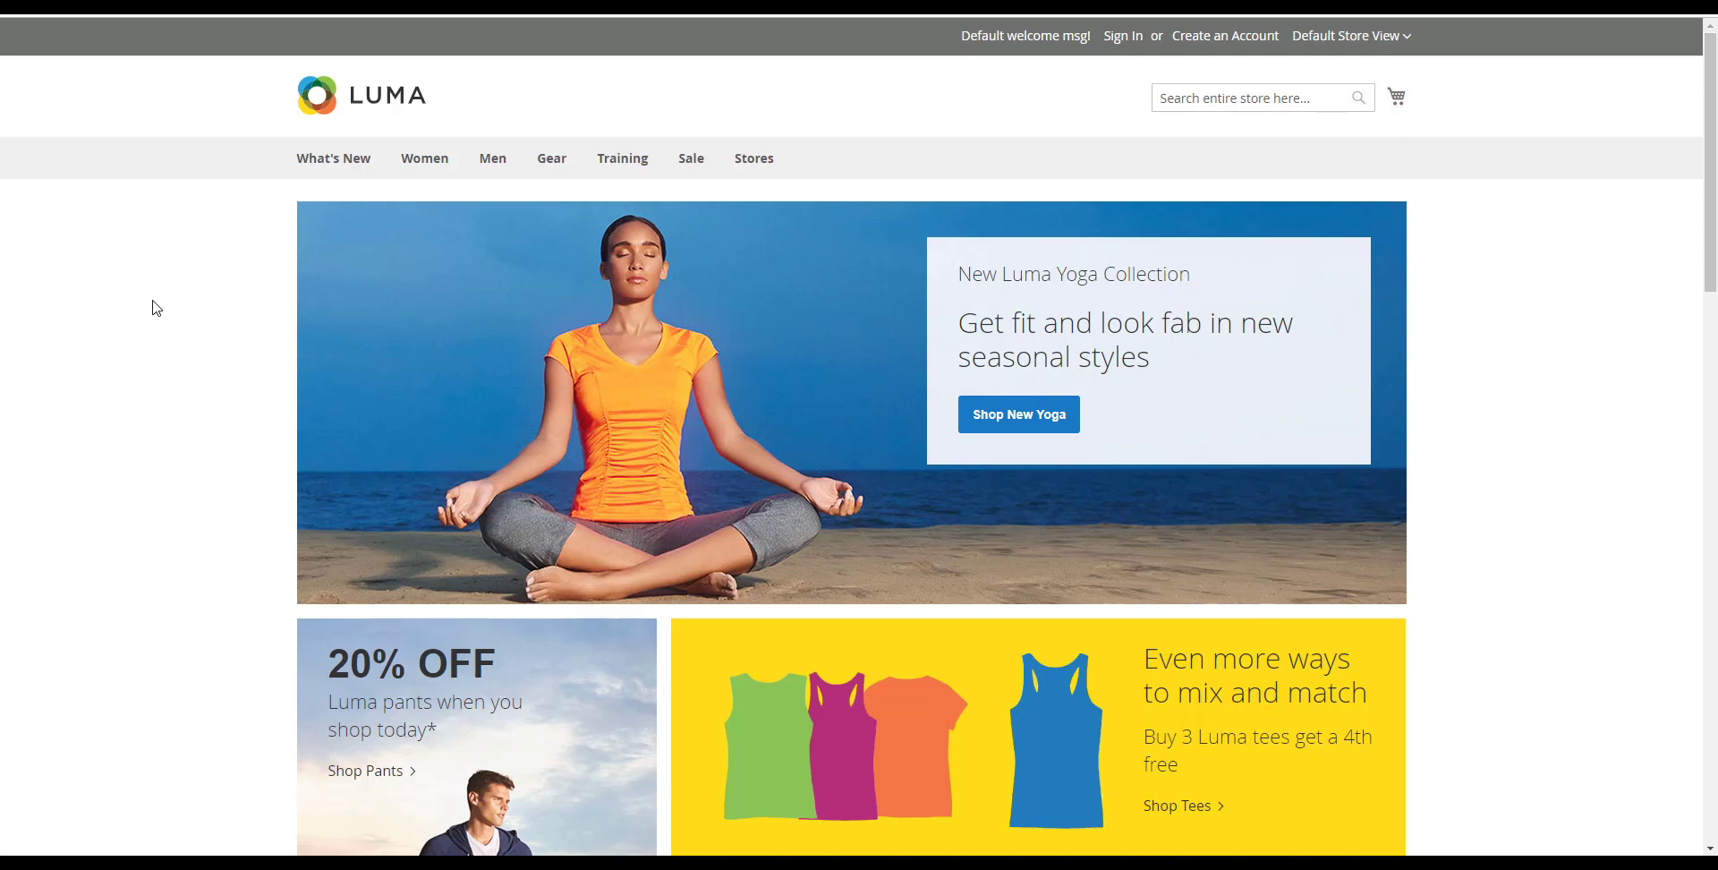
scroll(155, 308, down, 5)
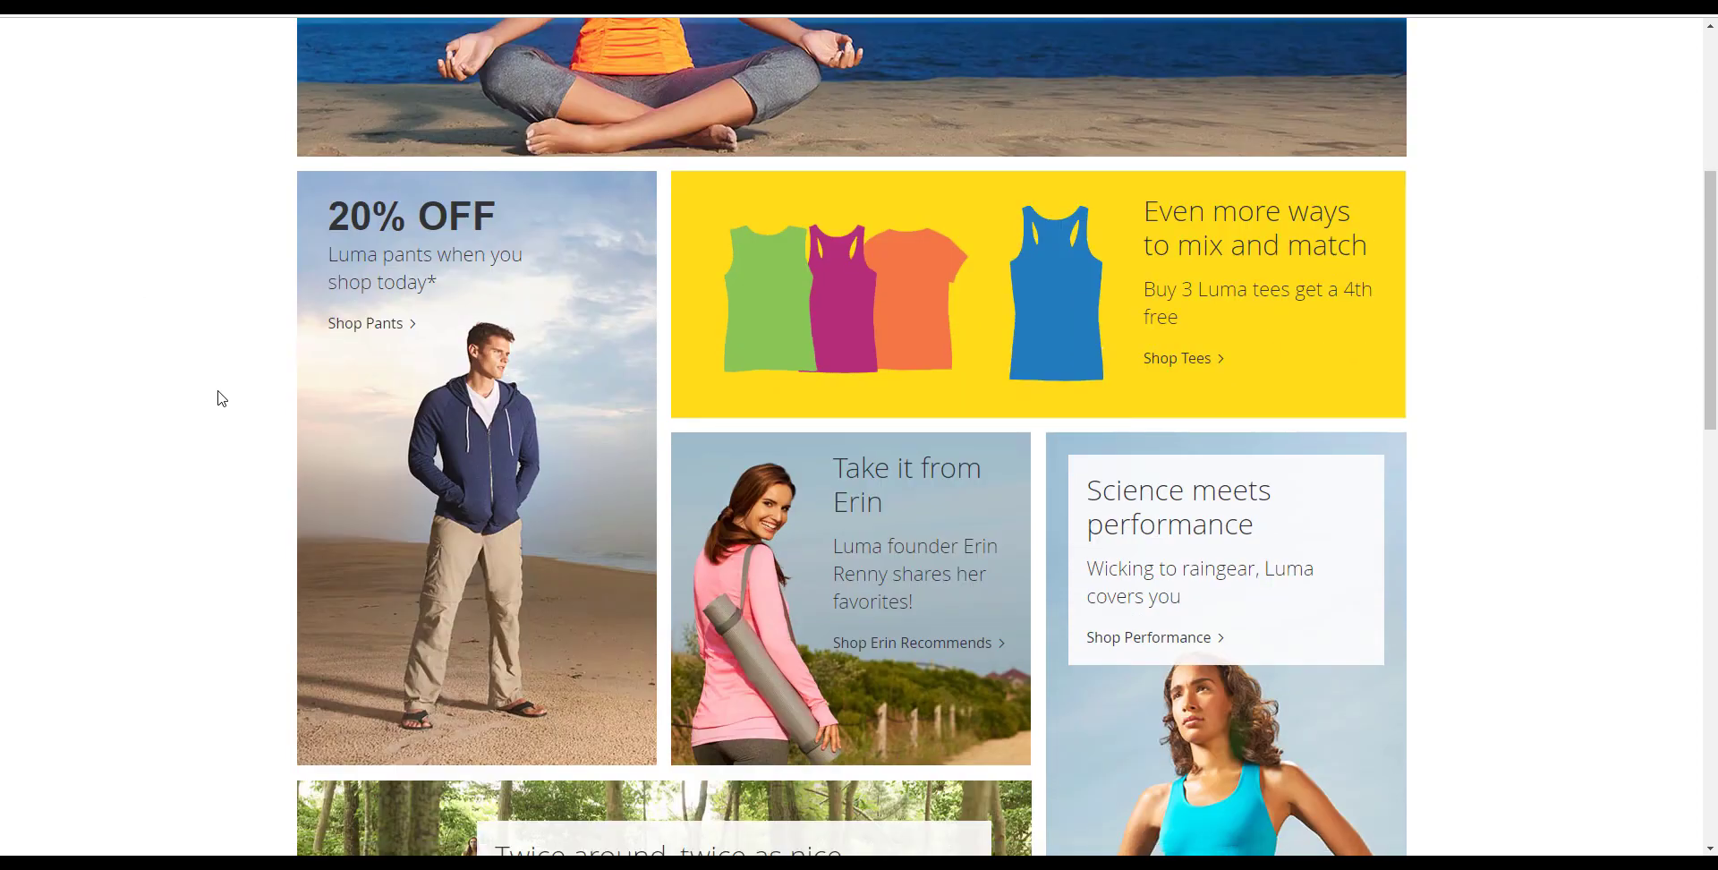
scroll(222, 398, up, 5)
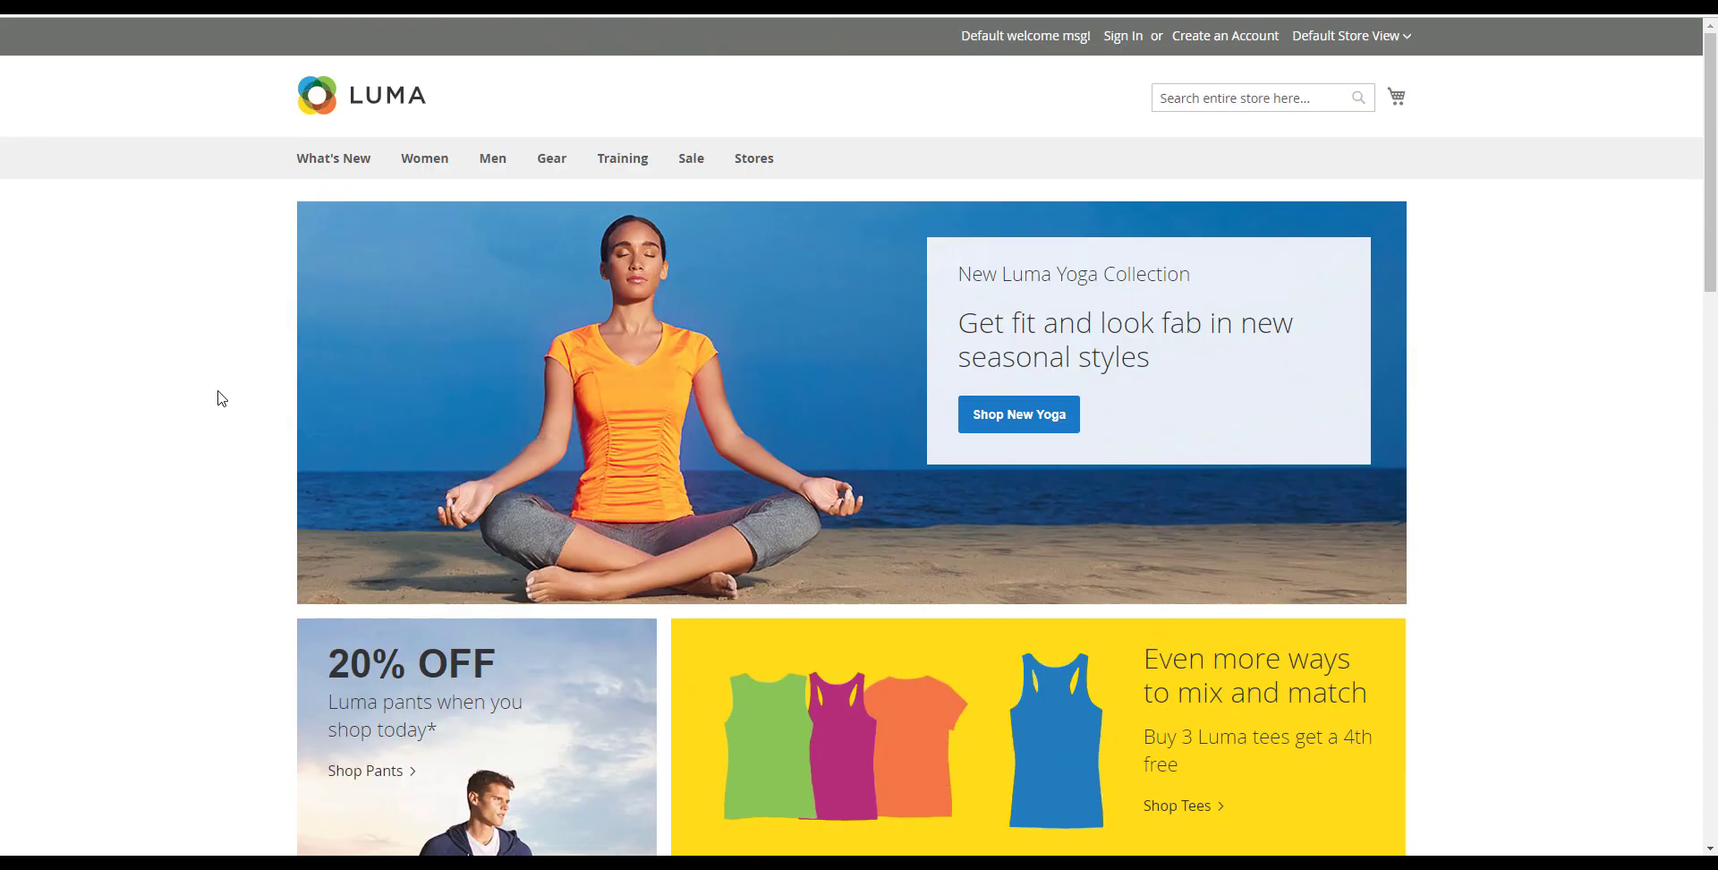